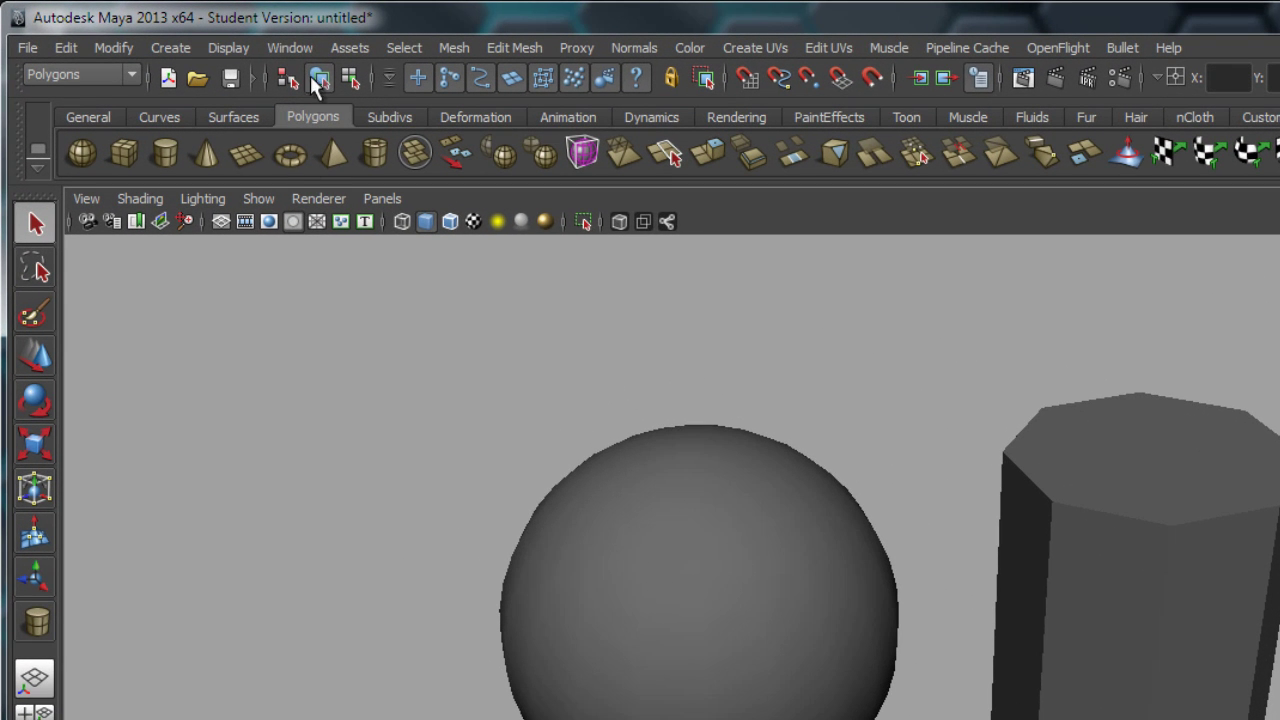
Step: Open the Hypershade in its own window, narrow it and place it over the perspective view
click(293, 45)
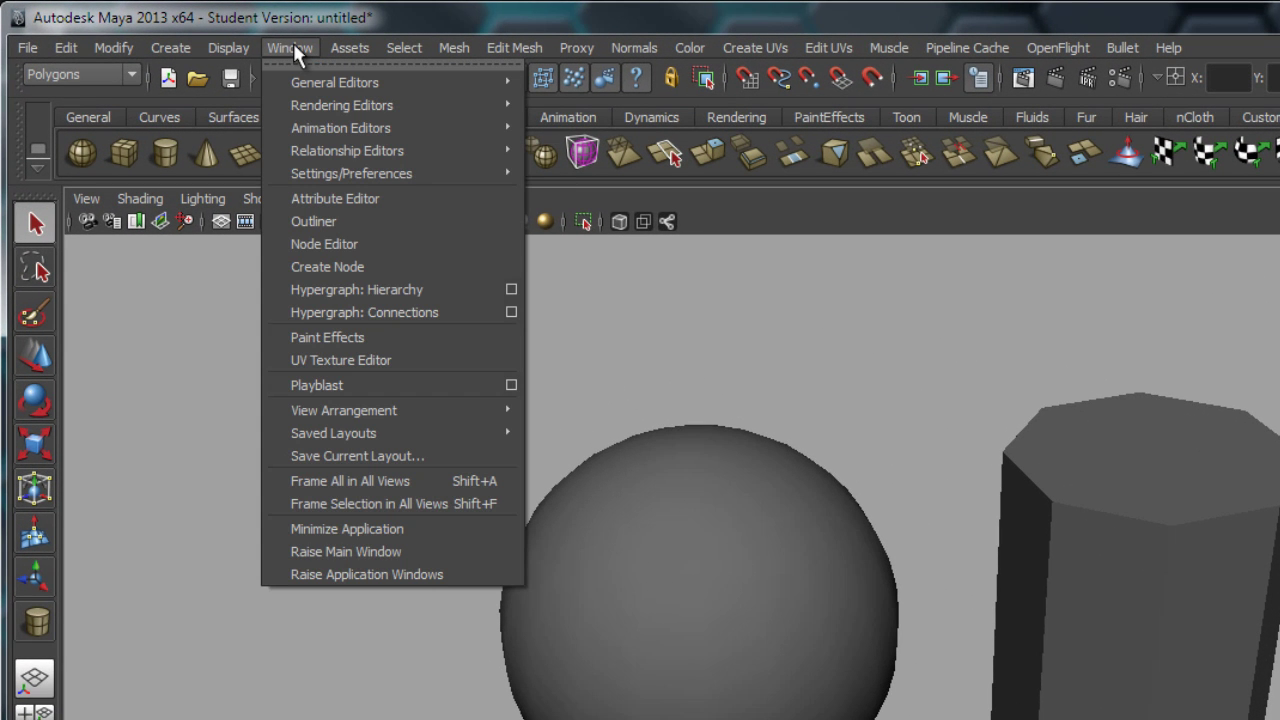
mouse_move(436, 110)
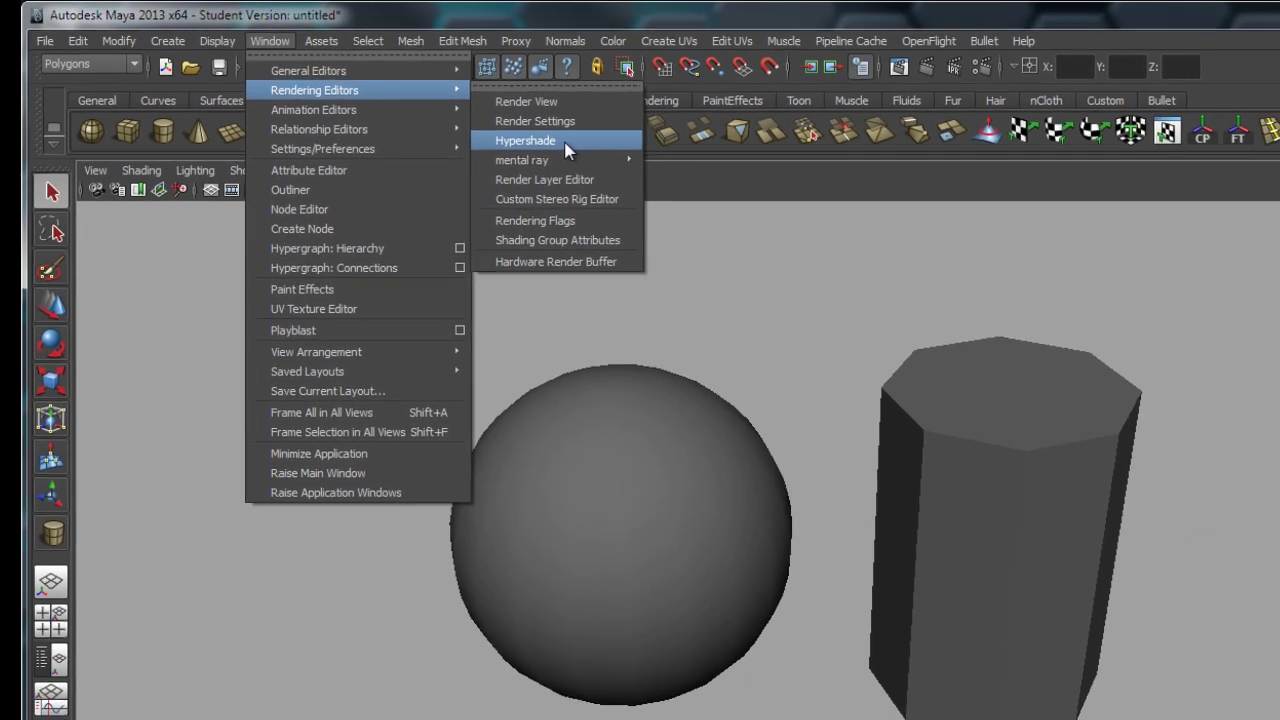
click(630, 164)
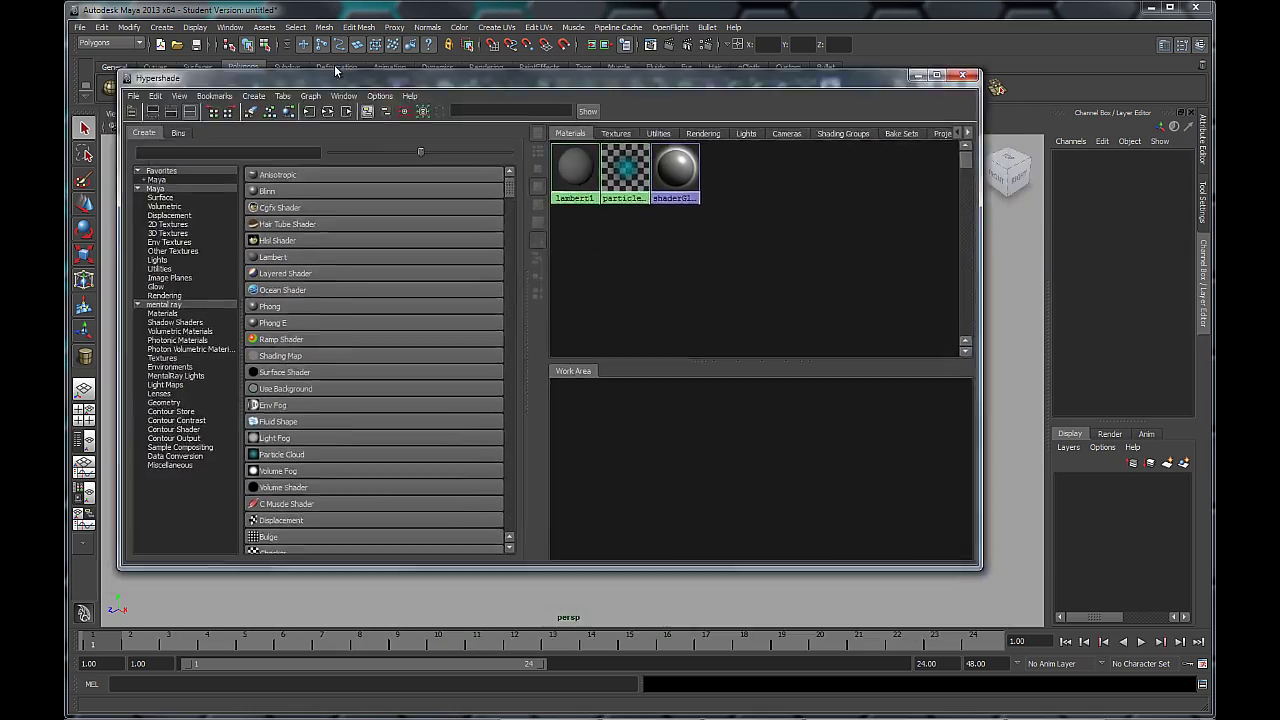
mouse_move(312, 82)
mouse_down()
mouse_move(372, 125)
mouse_move(304, 88)
mouse_move(345, 64)
mouse_move(327, 109)
mouse_move(305, 82)
mouse_up()
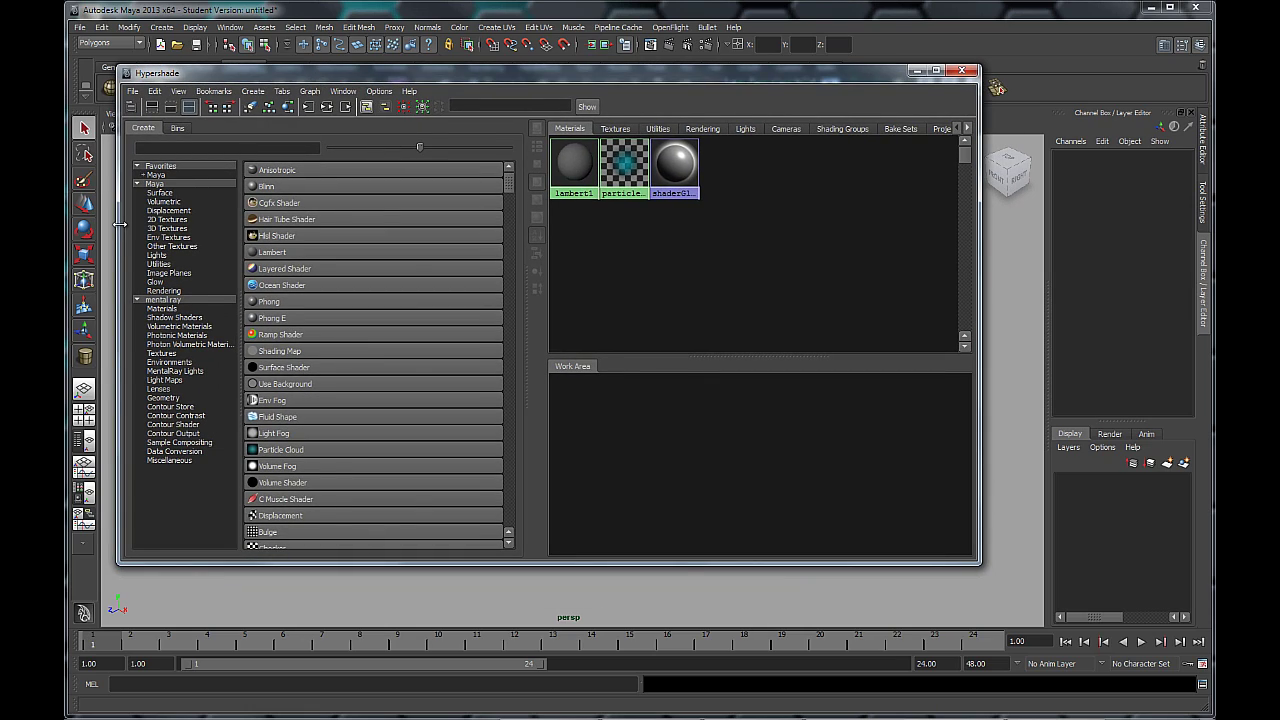
drag(120, 230, 249, 222)
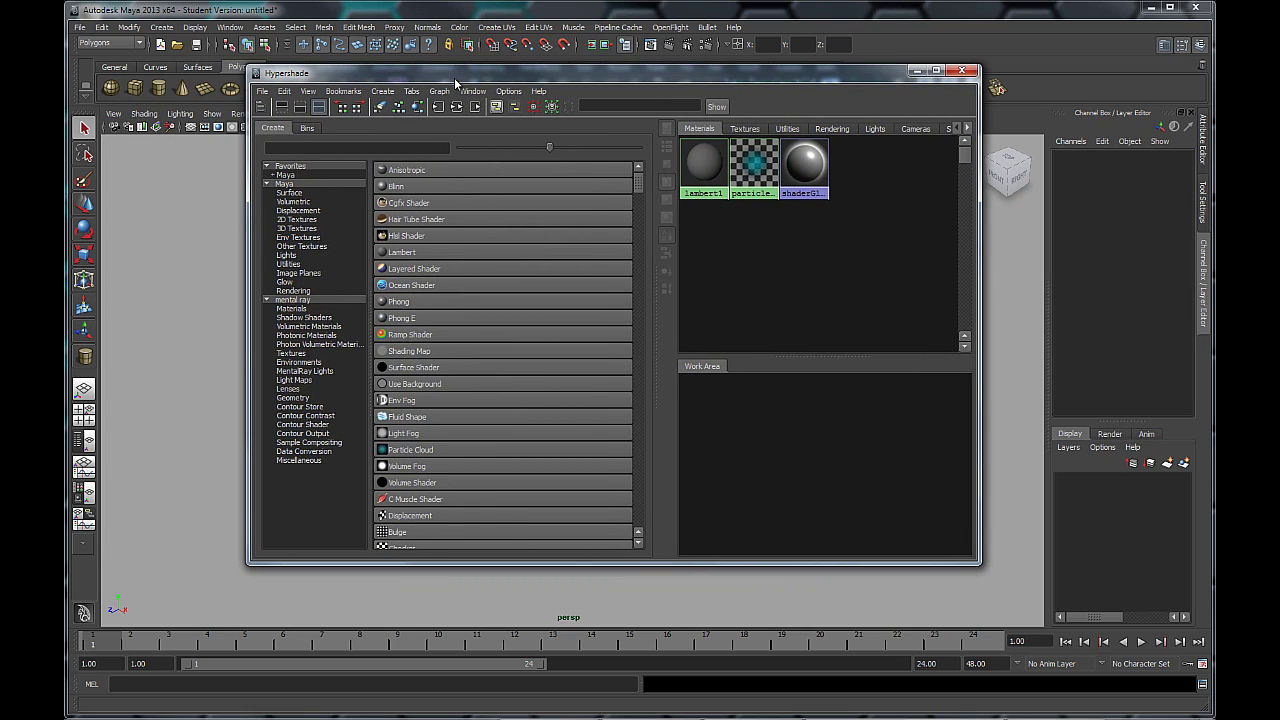
drag(454, 75, 350, 102)
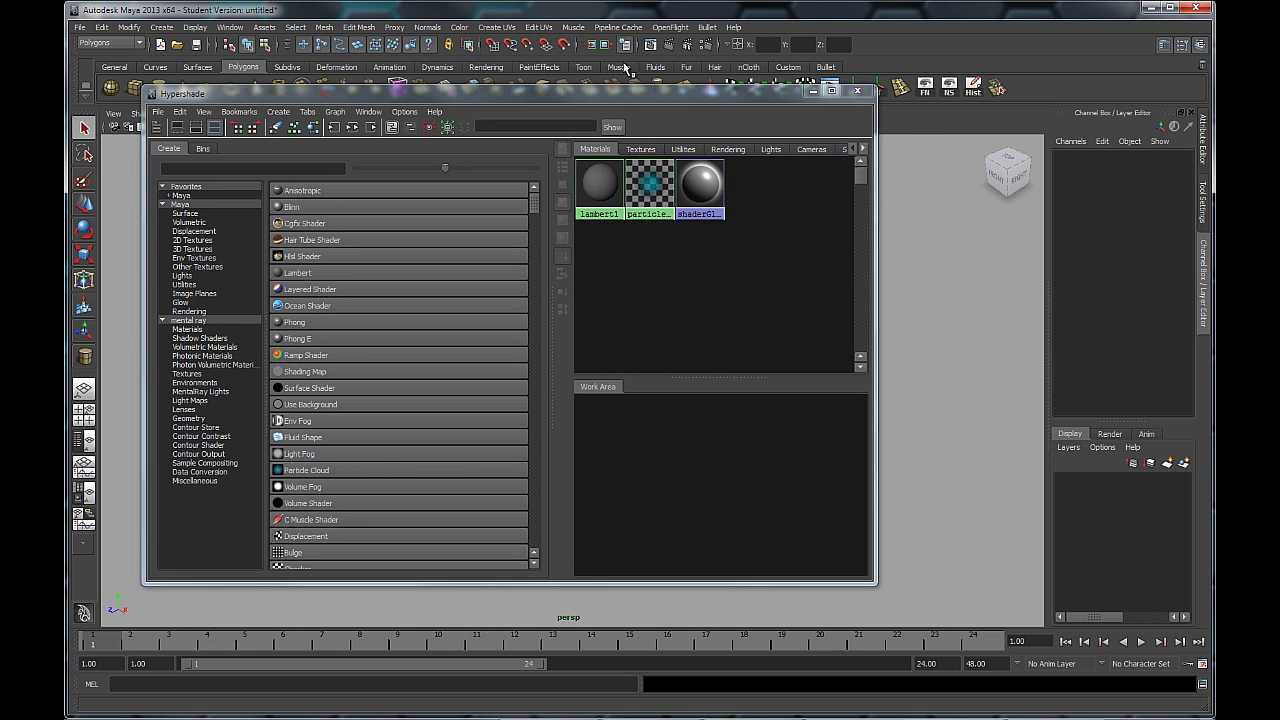
drag(760, 97, 626, 140)
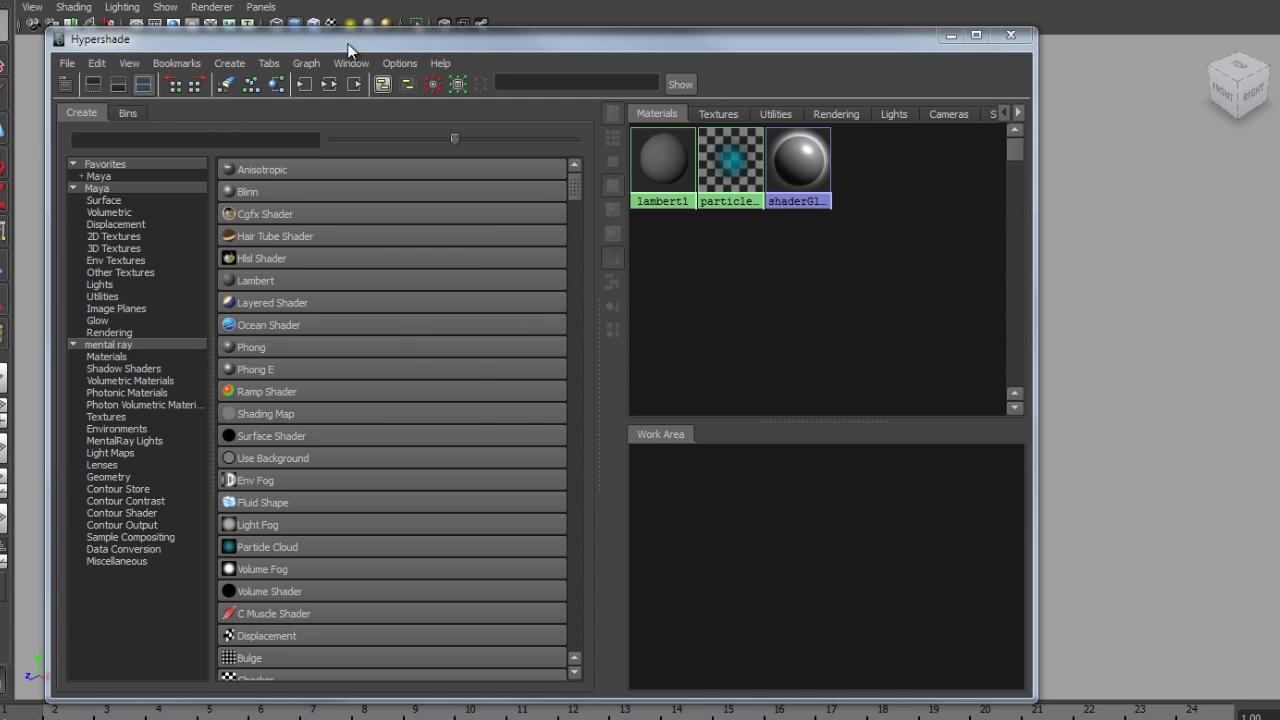
drag(347, 43, 410, 18)
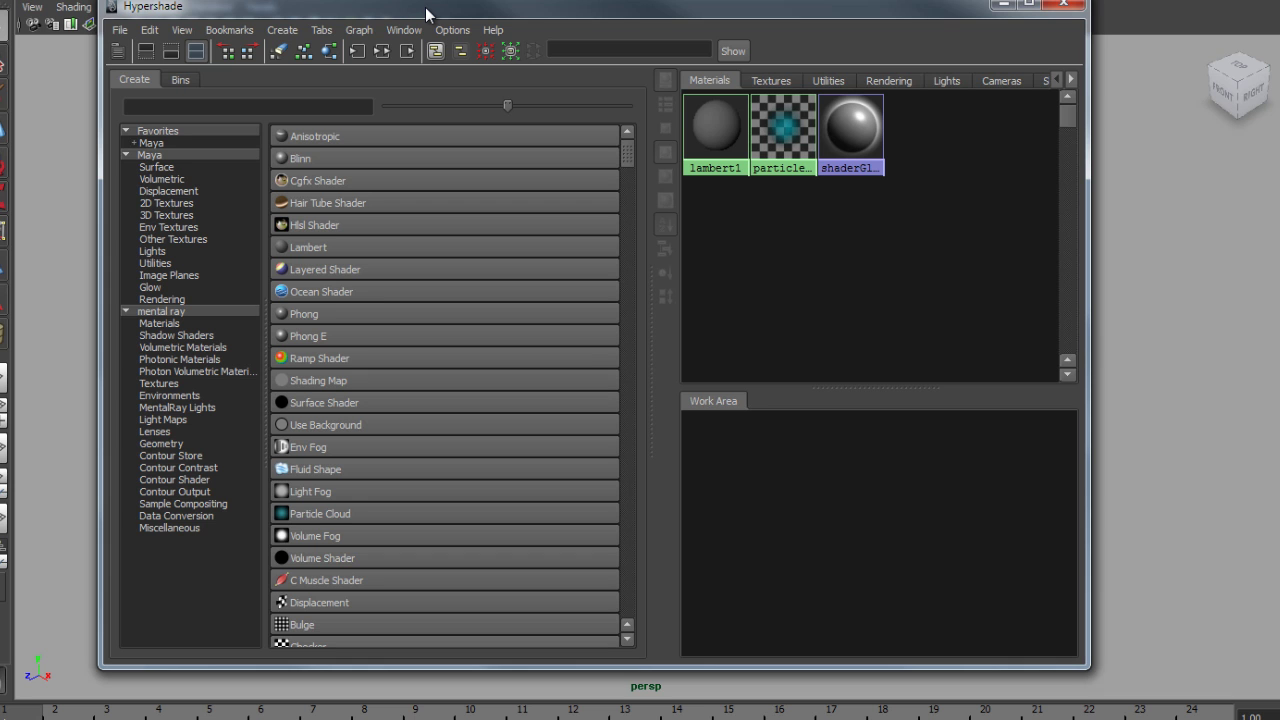
mouse_move(427, 13)
mouse_down()
mouse_move(466, 9)
mouse_move(446, 17)
mouse_move(484, 17)
mouse_move(487, 36)
mouse_move(416, 0)
mouse_up()
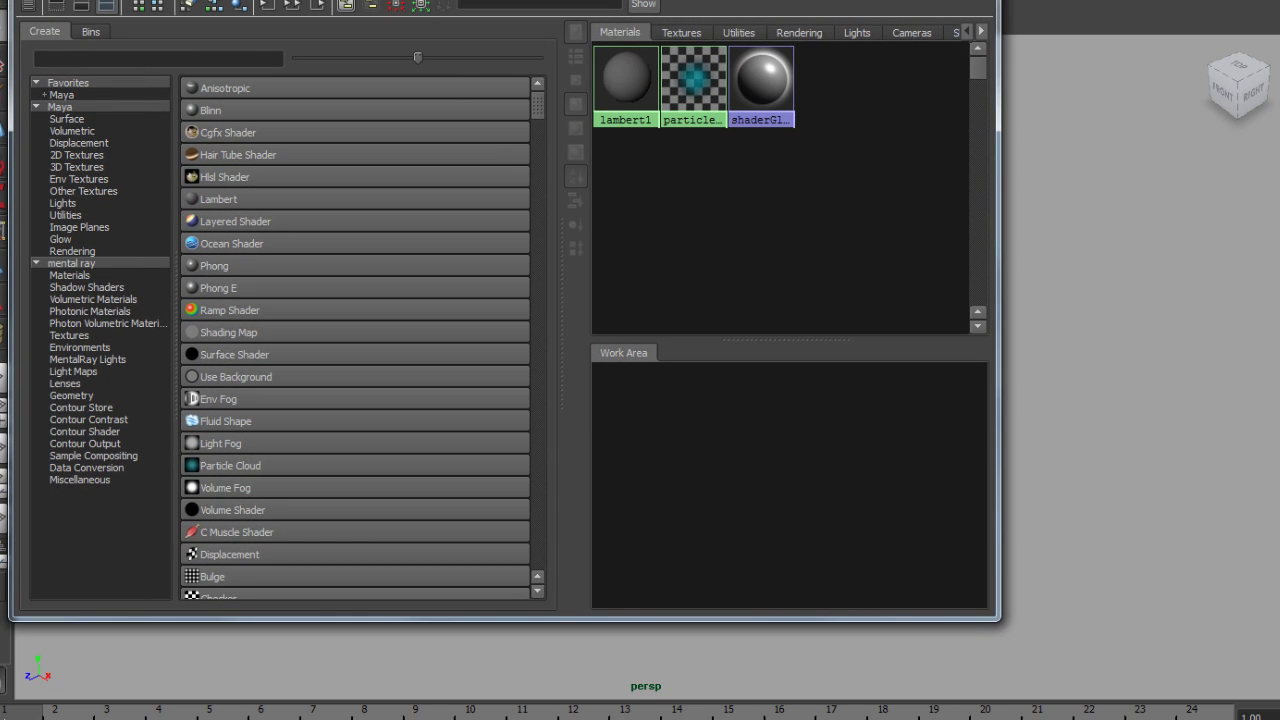
drag(542, 0, 574, 27)
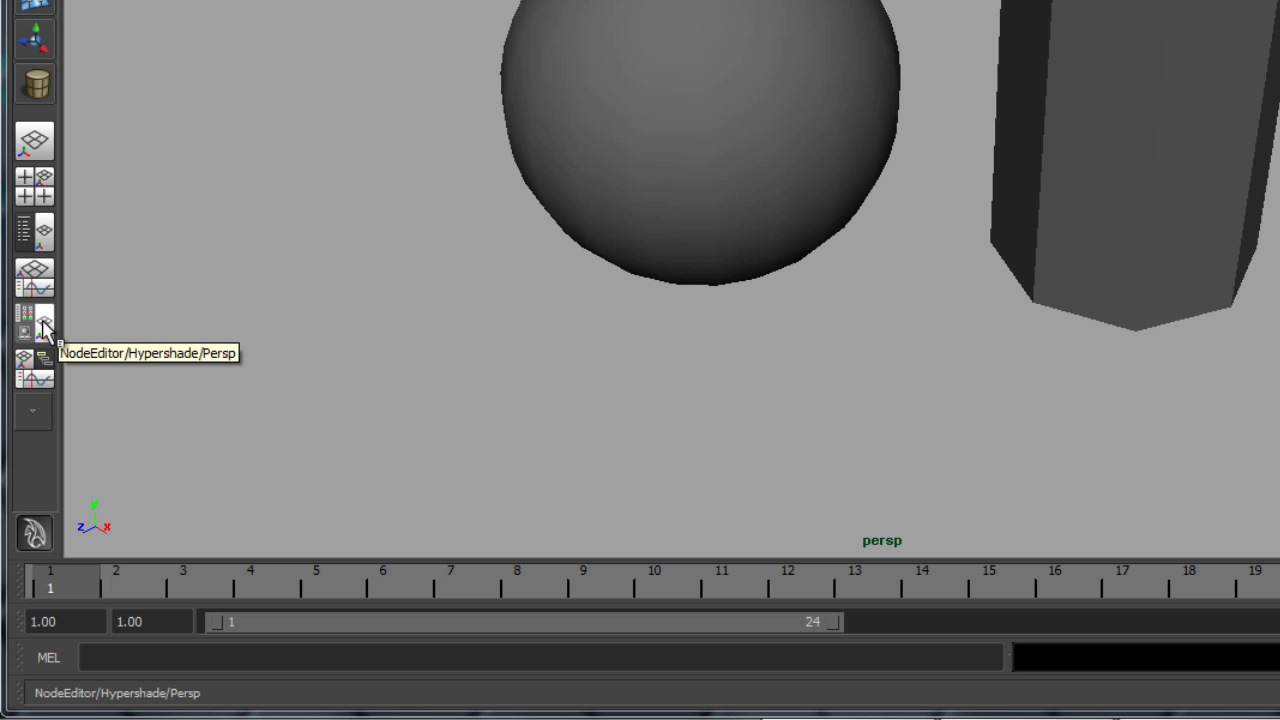
Step: Switch to the NodeEditor/Hypershade/Persp layout and enlarge the Hypershade pane over the Node Editor's area
click(43, 324)
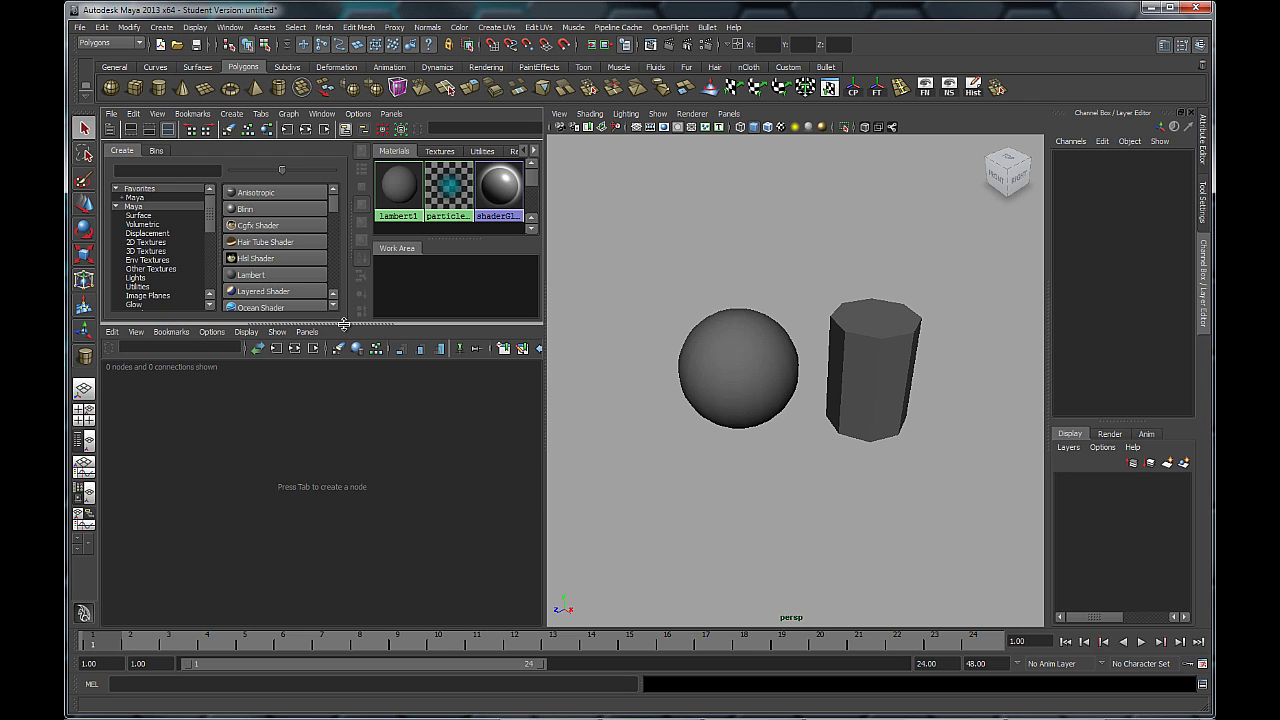
drag(343, 324, 323, 600)
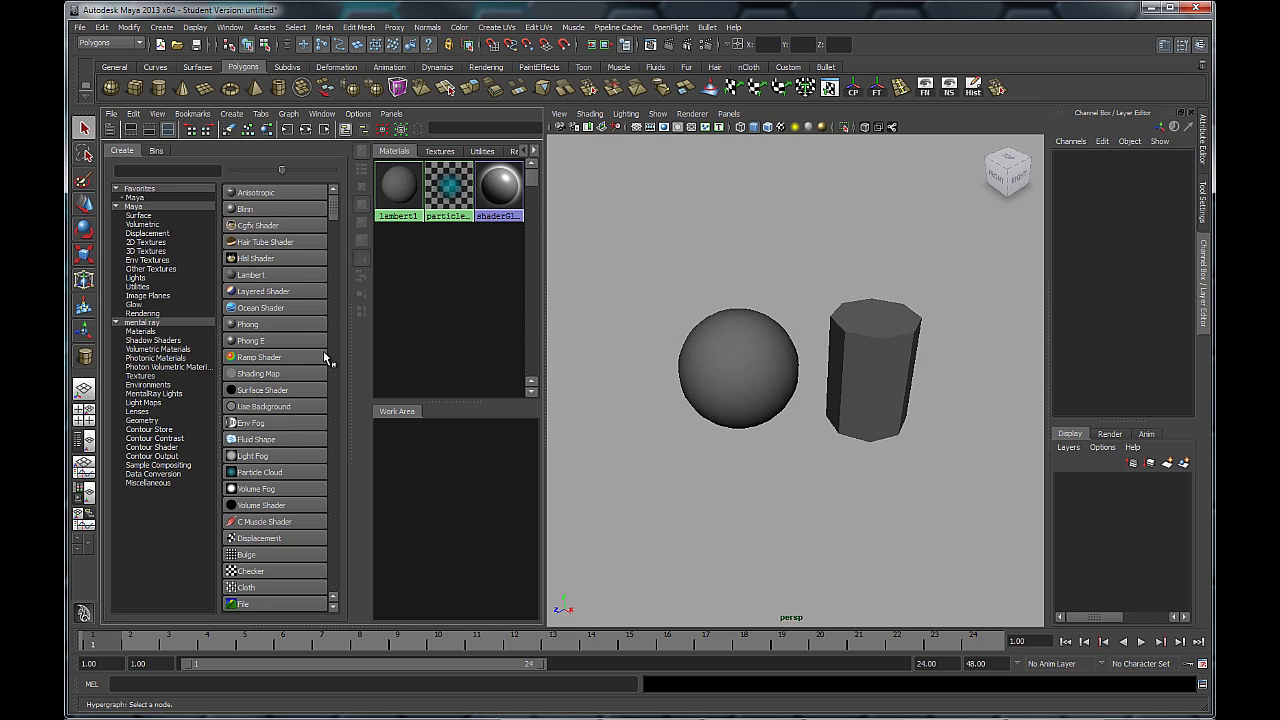
drag(349, 350, 324, 356)
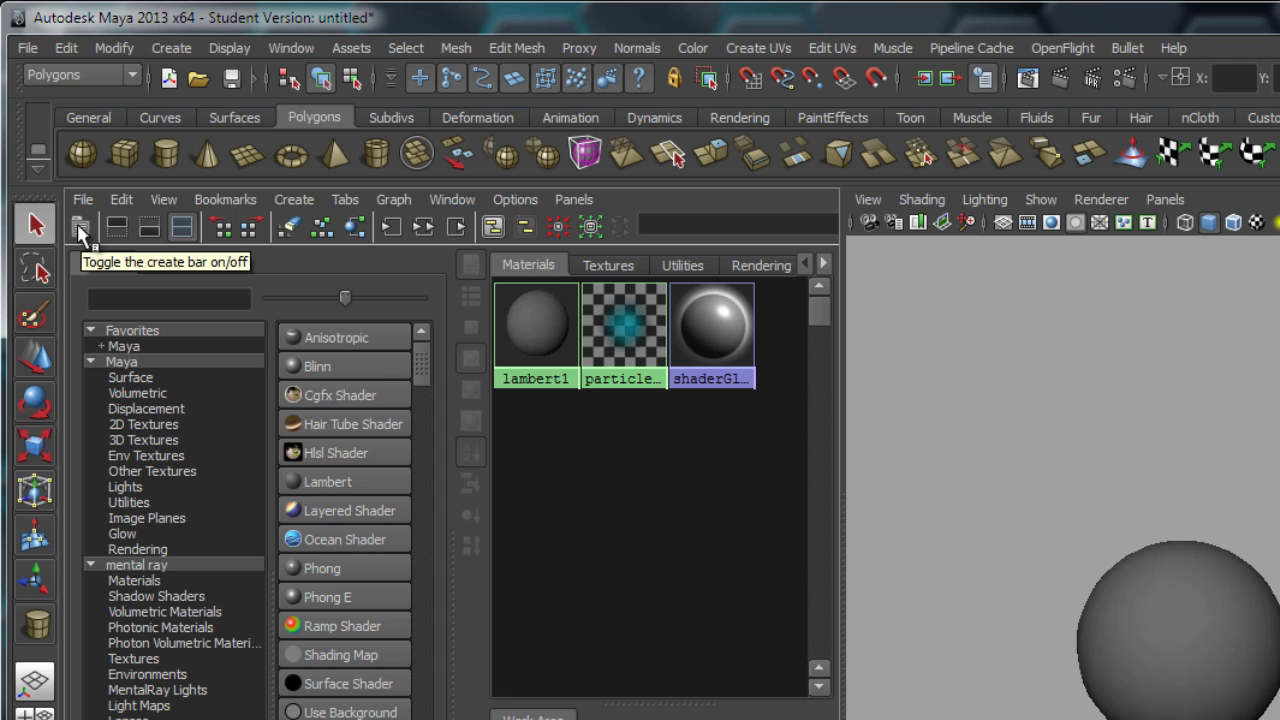
Step: Hide and restore the Hypershade's create bar, and view its Bins before returning to the Create list
click(78, 226)
click(81, 226)
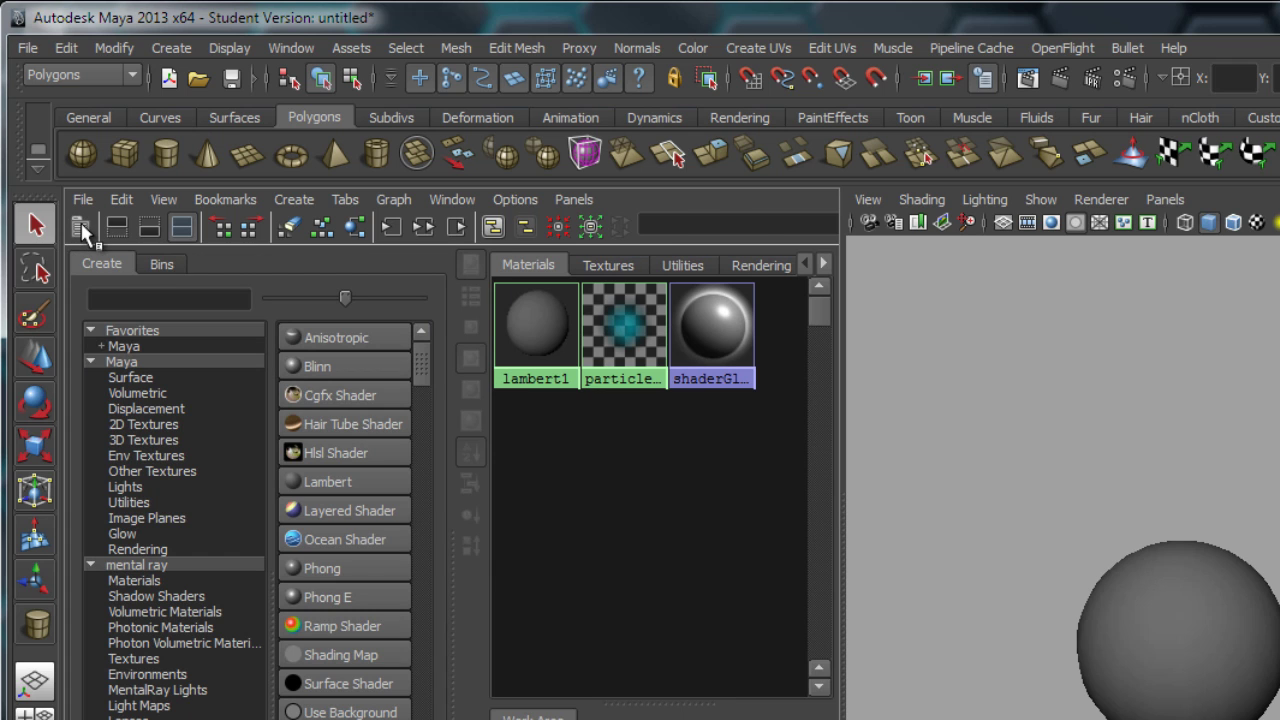
click(81, 226)
click(81, 226)
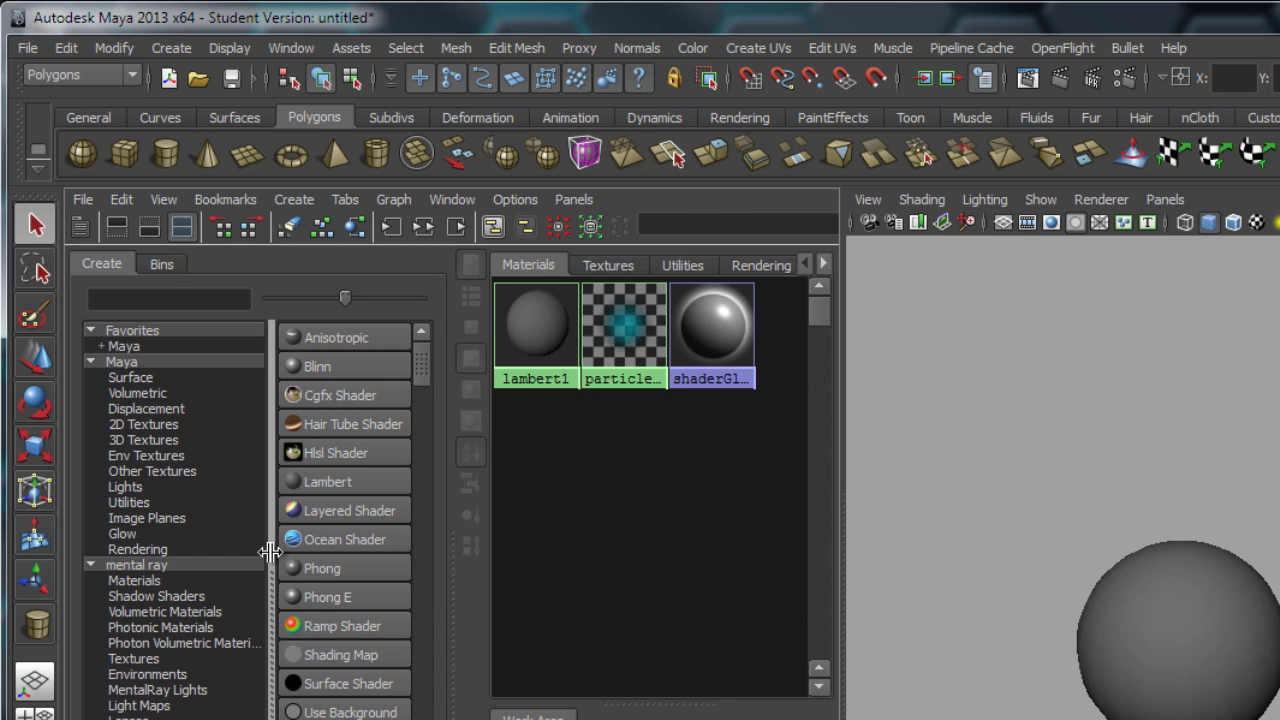
click(616, 593)
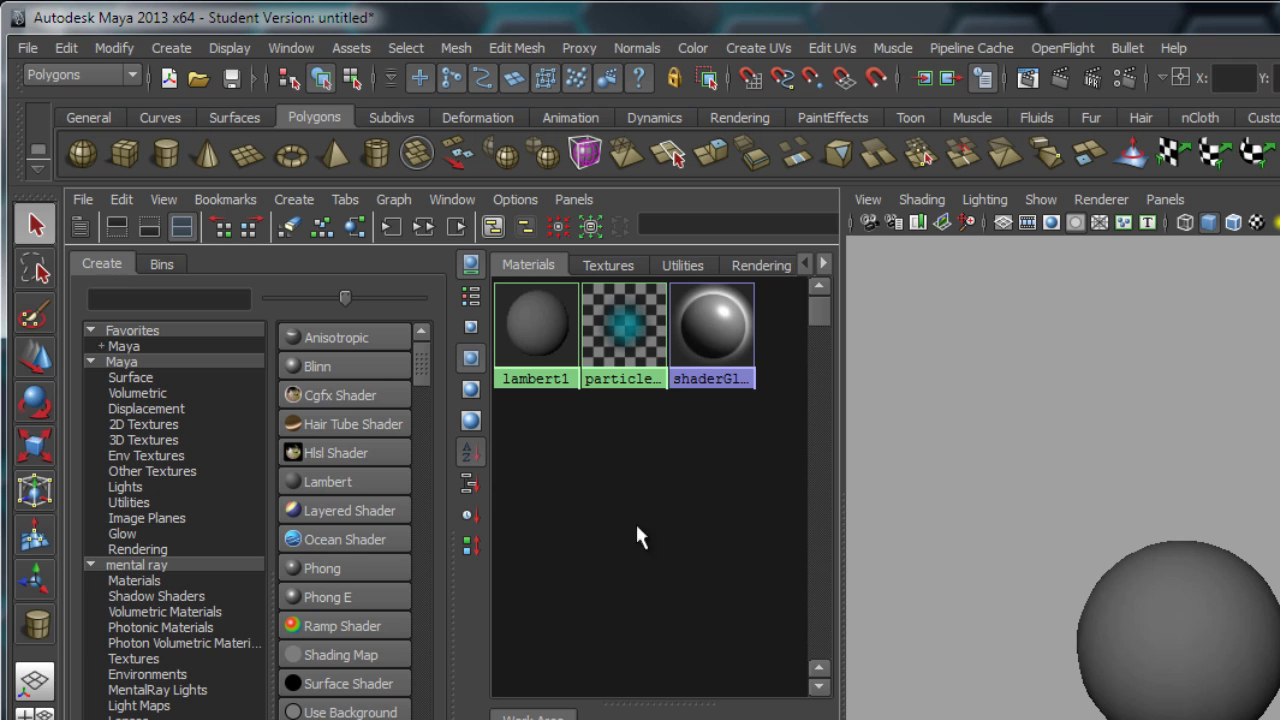
click(165, 264)
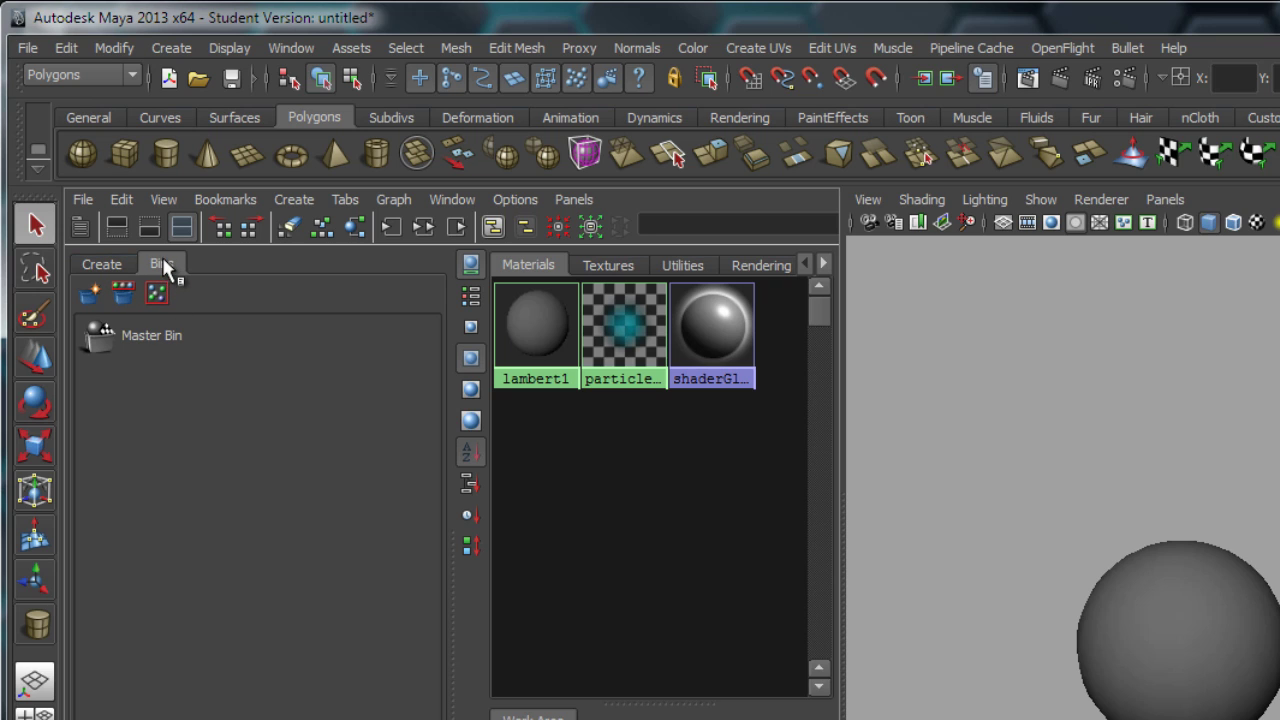
click(89, 262)
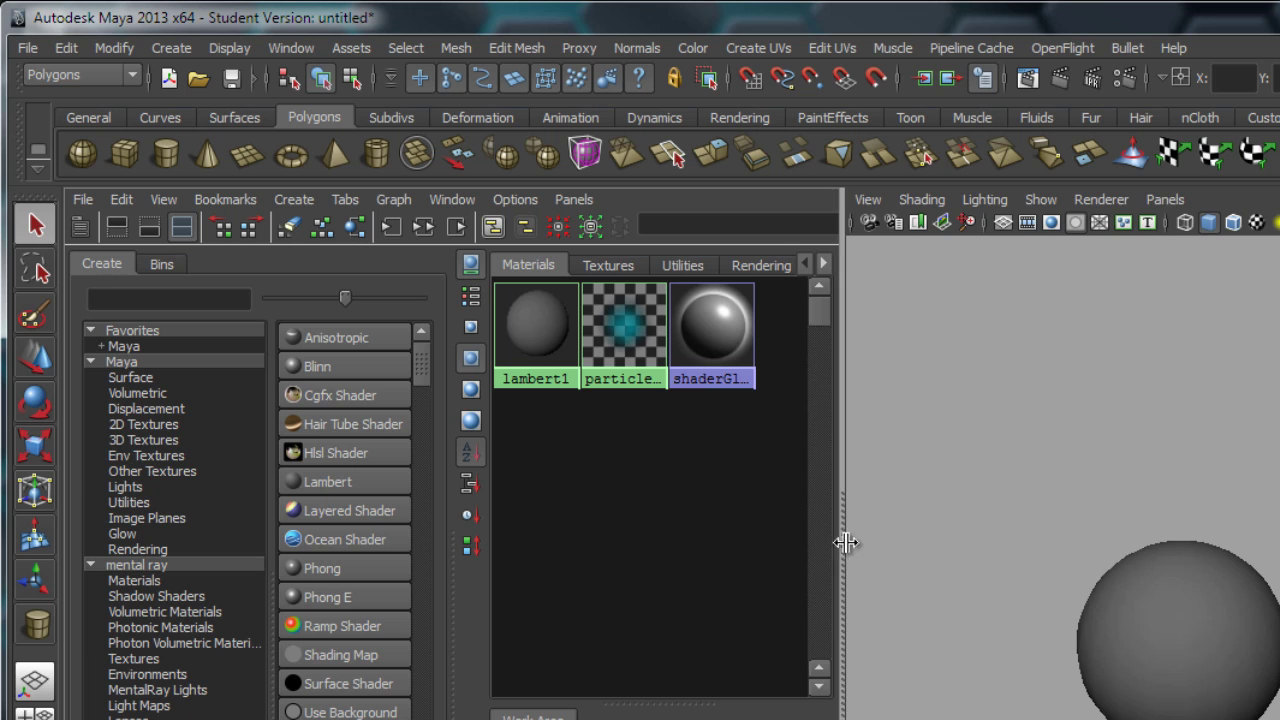
Step: Widen the Hypershade pane and look through its Textures, Utilities, Rendering, Lights and Cameras collections, ending on Materials
drag(846, 543, 1095, 545)
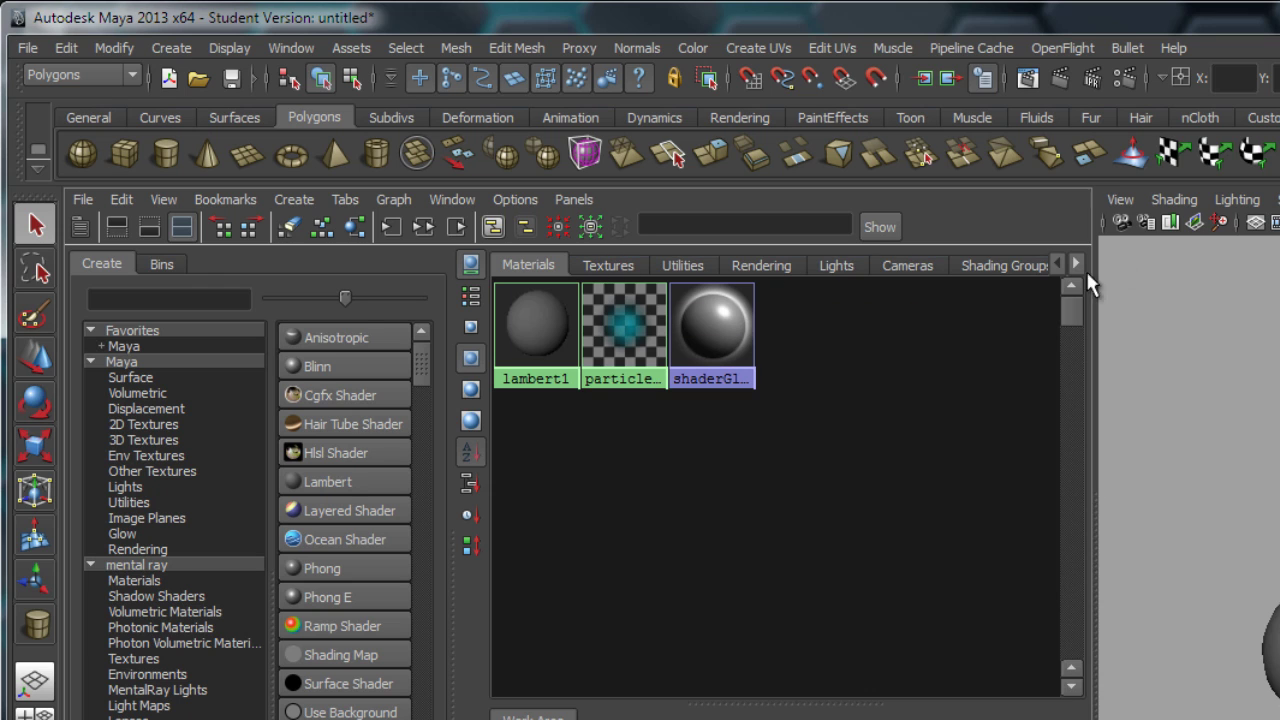
click(610, 265)
click(701, 265)
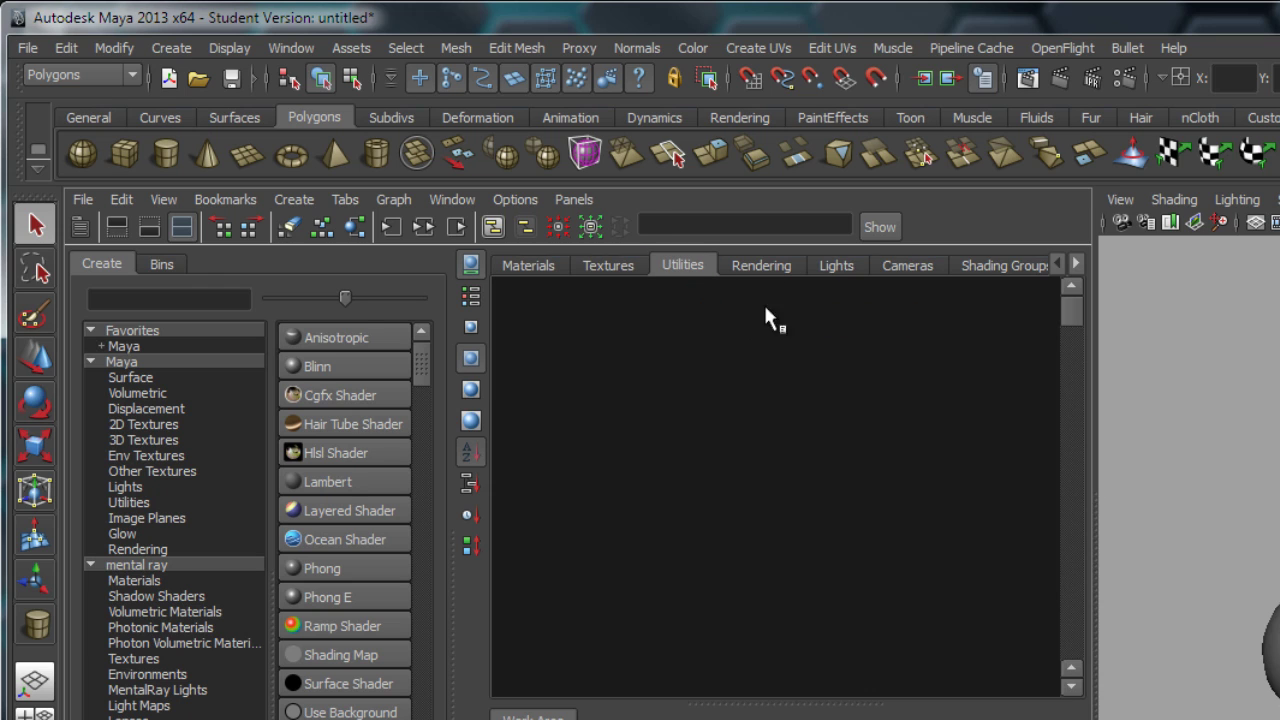
click(630, 265)
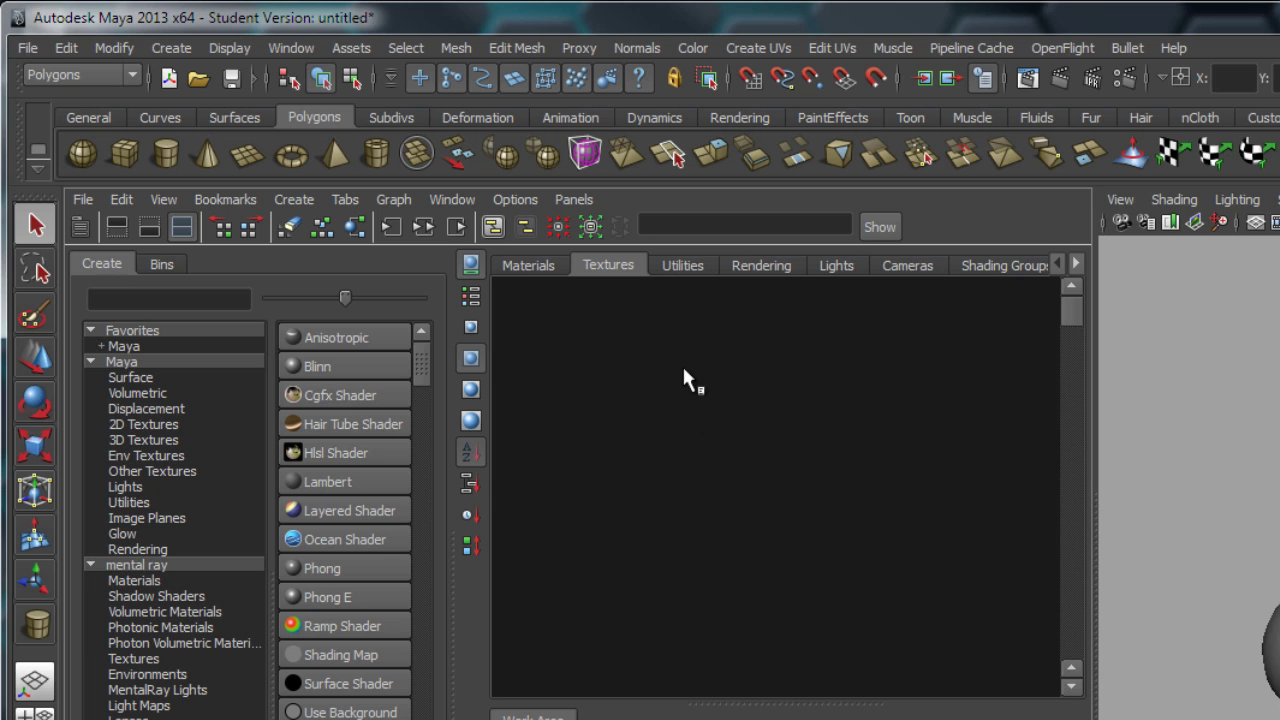
click(766, 266)
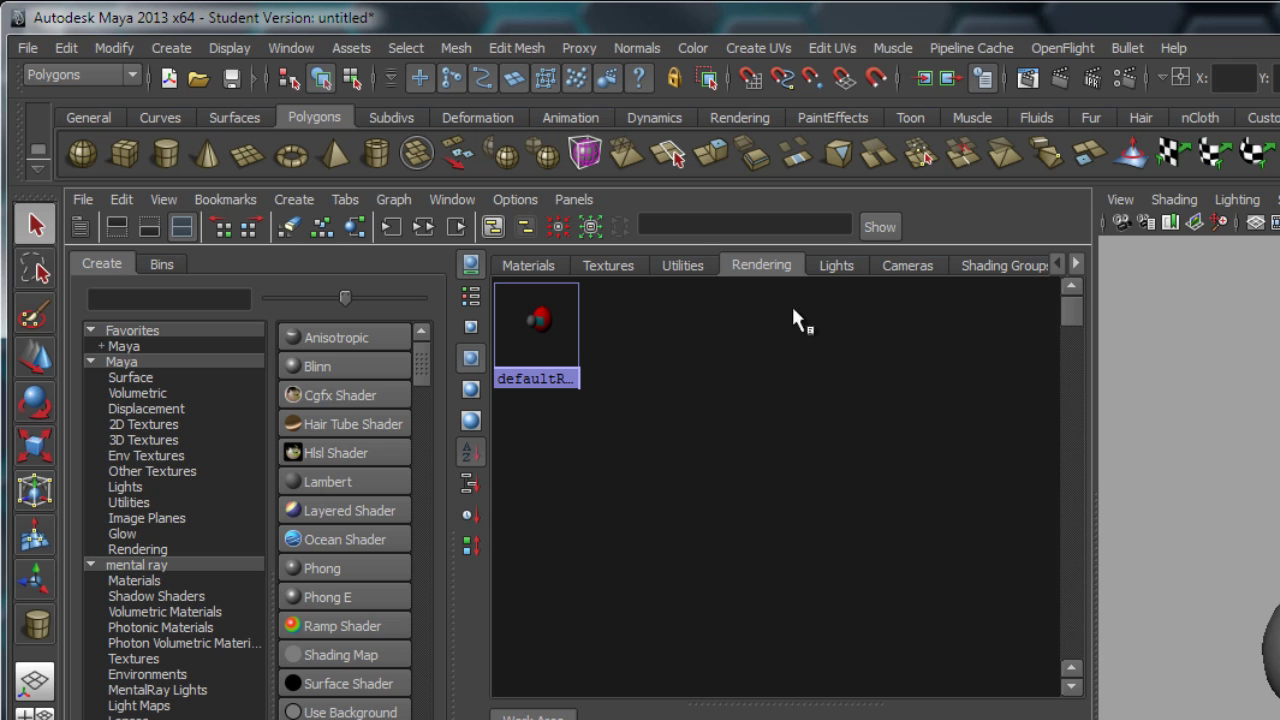
click(838, 265)
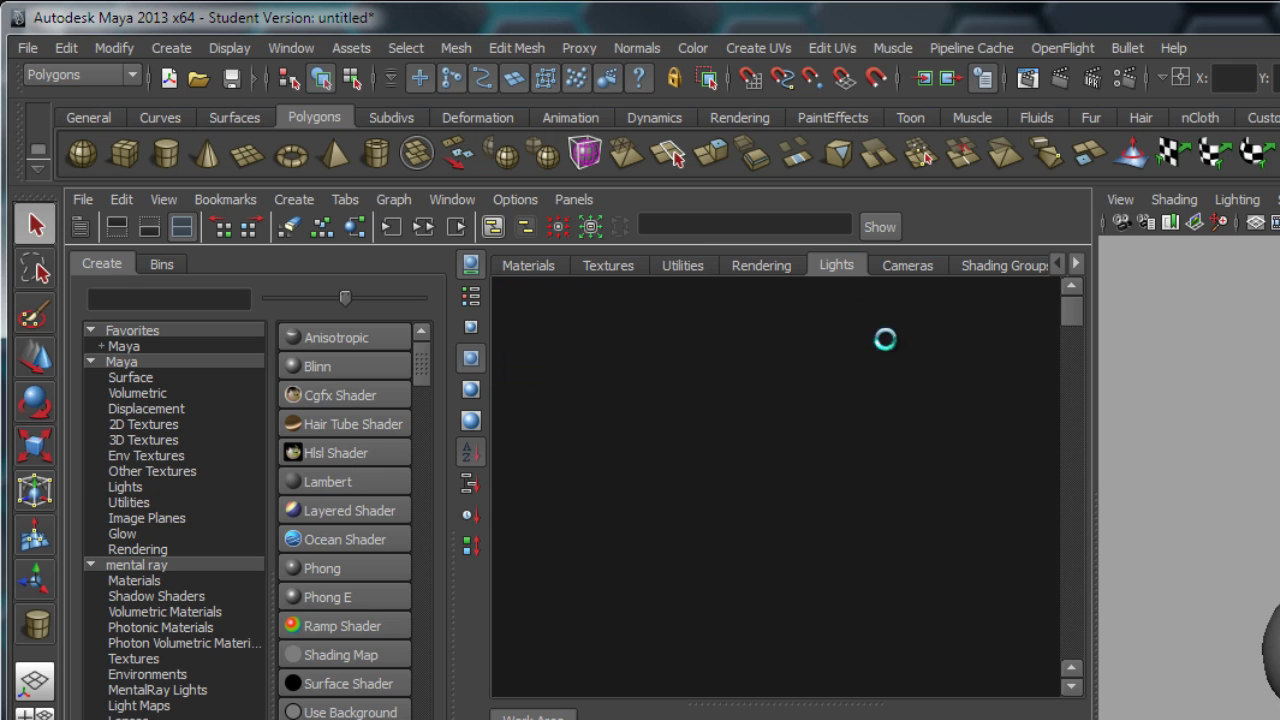
click(912, 265)
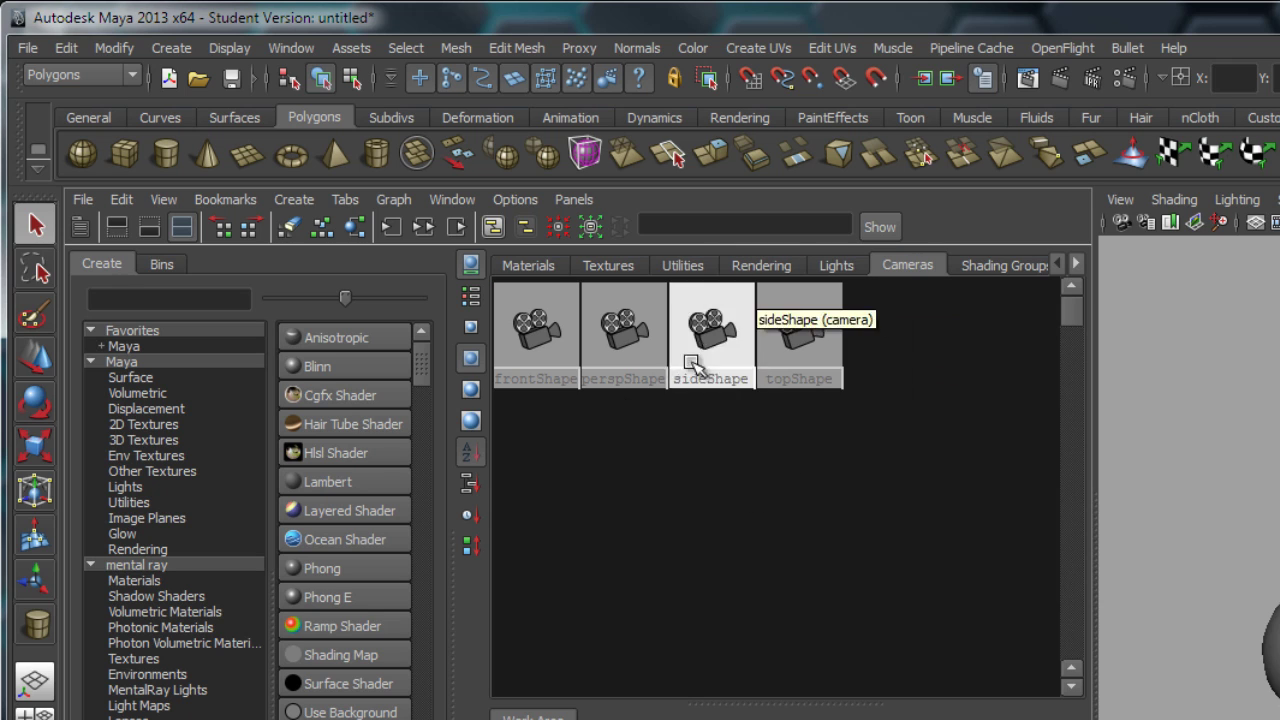
click(524, 265)
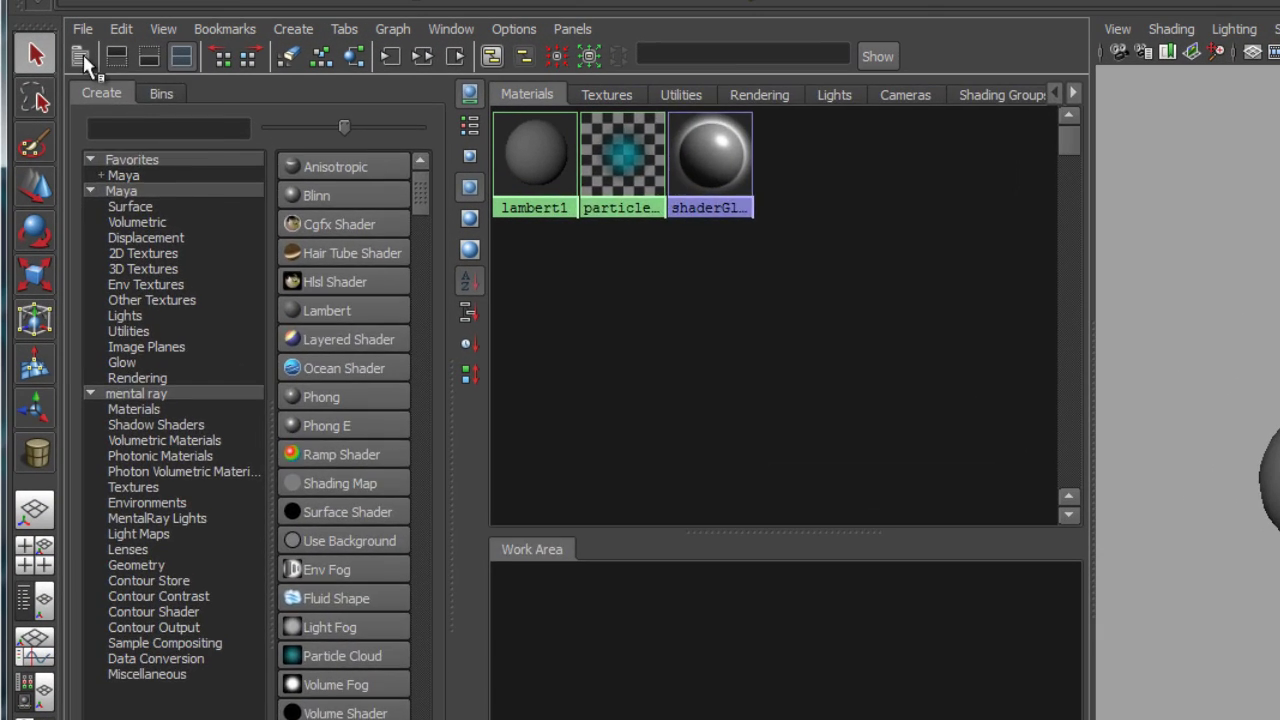
Step: Hide the create bar, show only the node collections, only the Work Area and both again, and restore the create bar
click(110, 129)
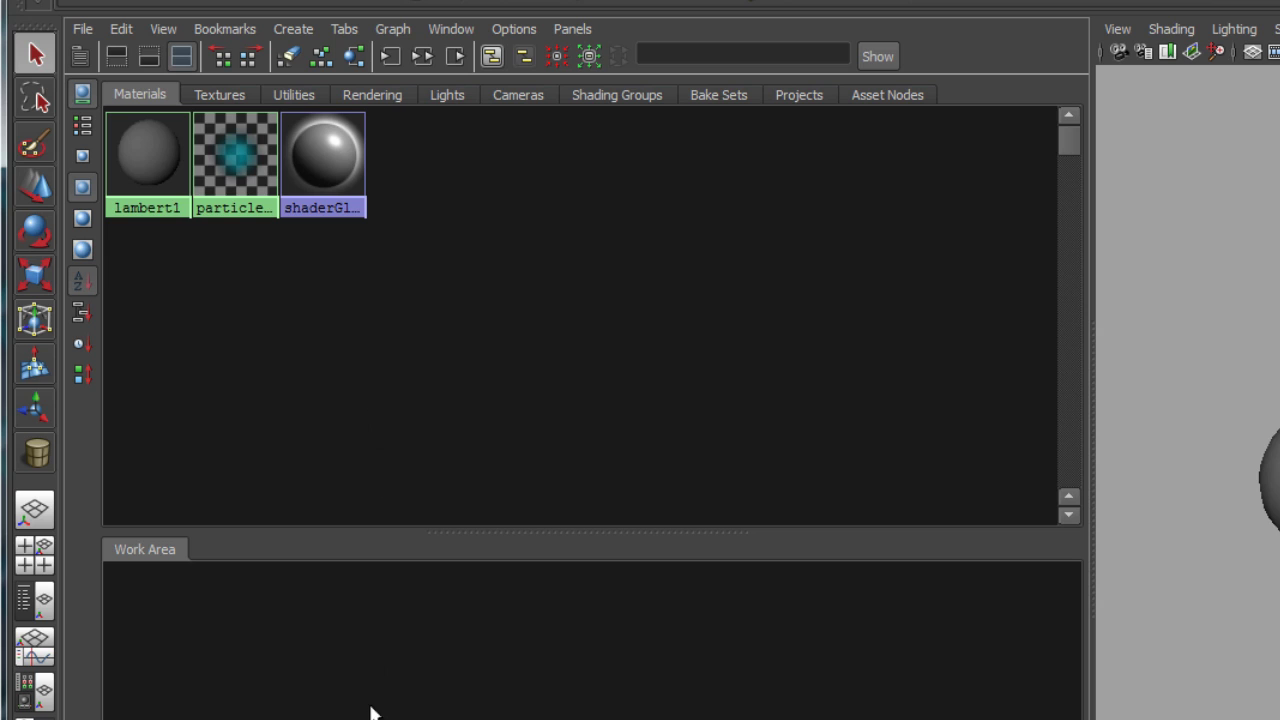
click(117, 57)
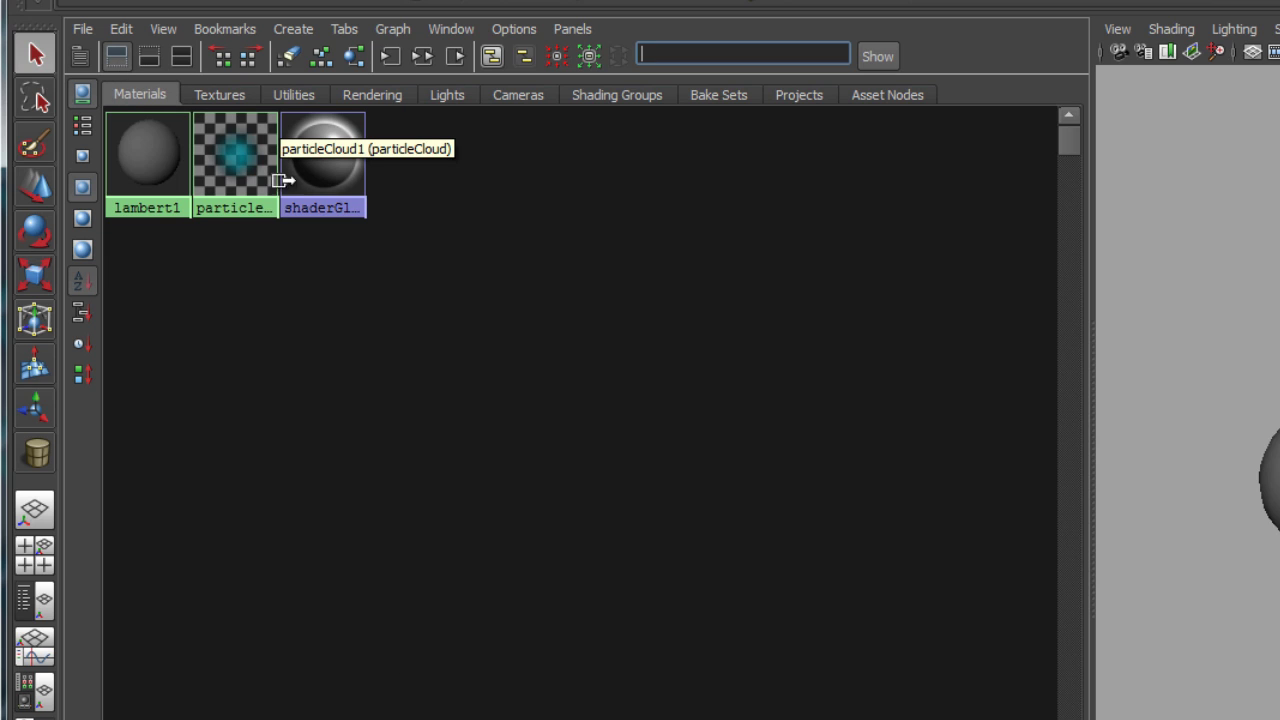
click(150, 57)
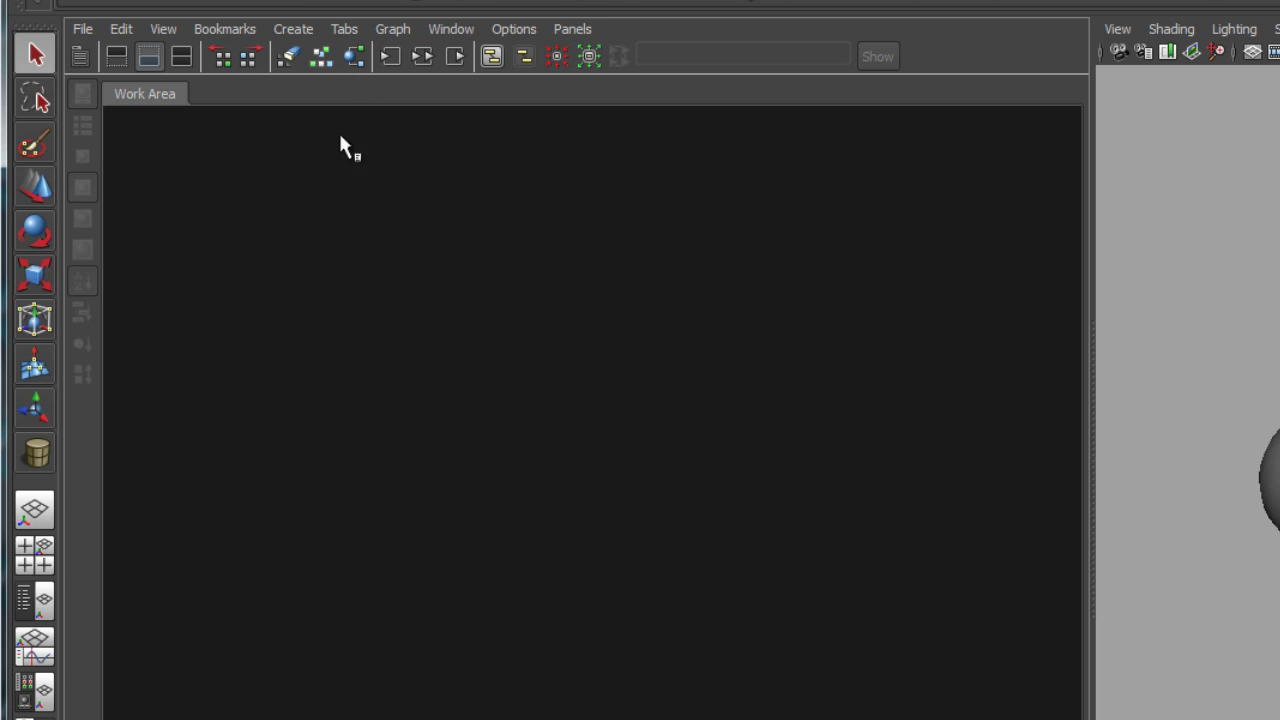
click(186, 59)
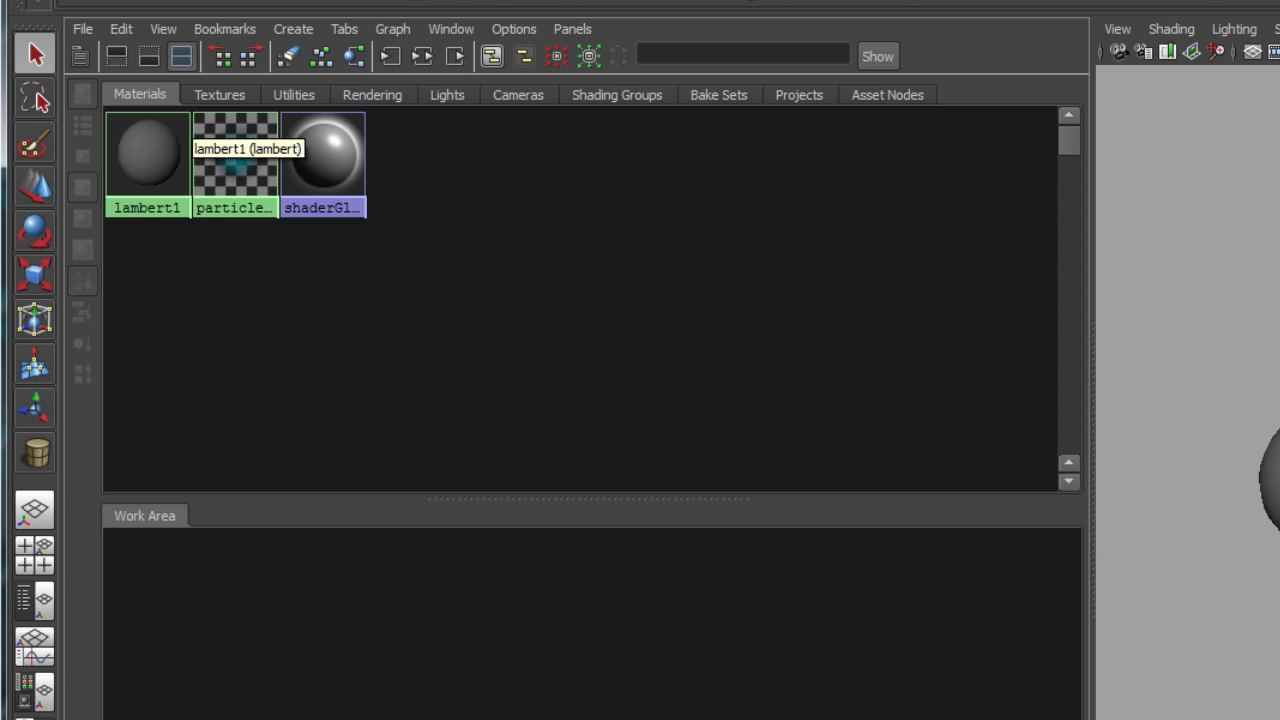
click(82, 56)
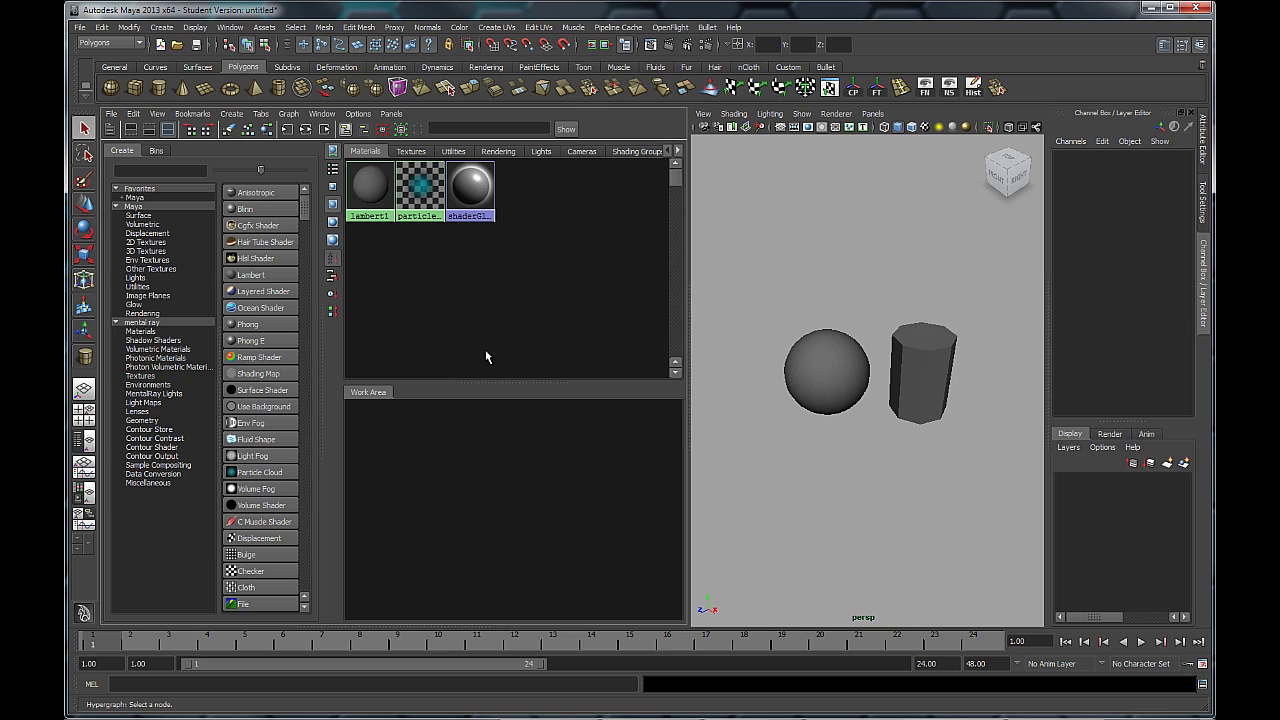
Step: Select the cylinder beside the sphere in the perspective view
click(840, 380)
click(915, 390)
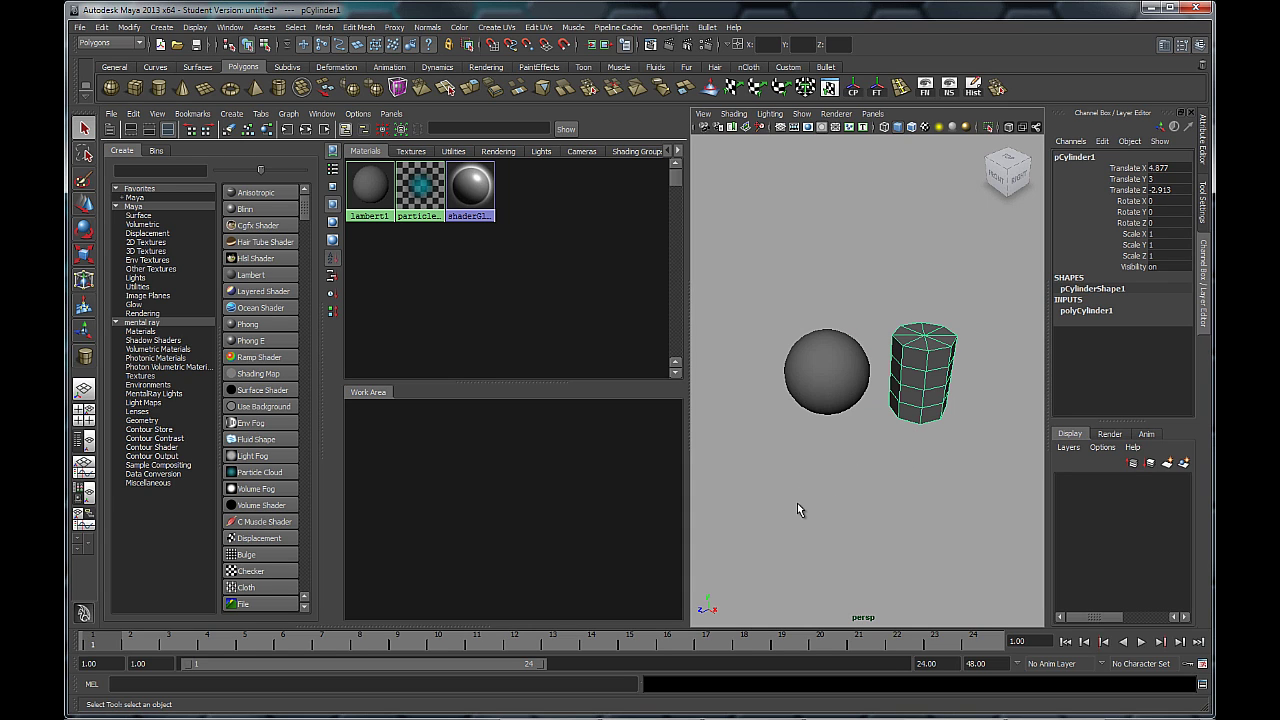
alt+drag(906, 514, 909, 371)
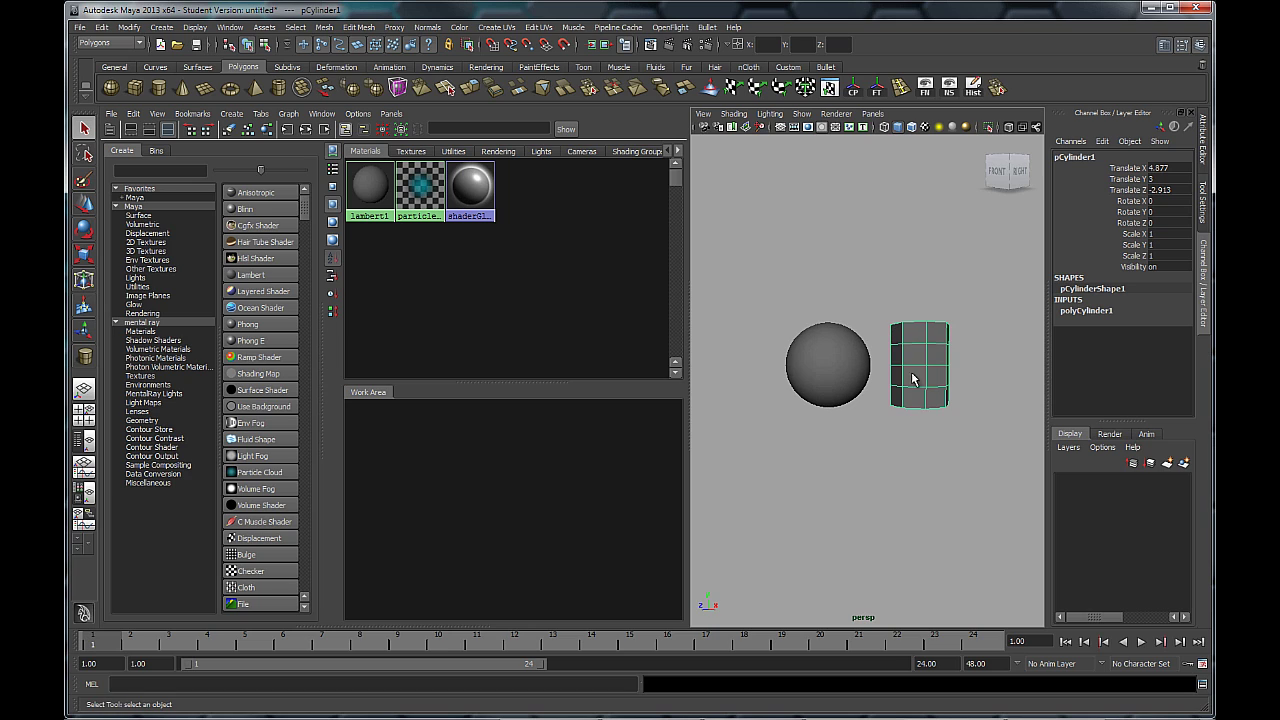
alt+drag(860, 455, 874, 493)
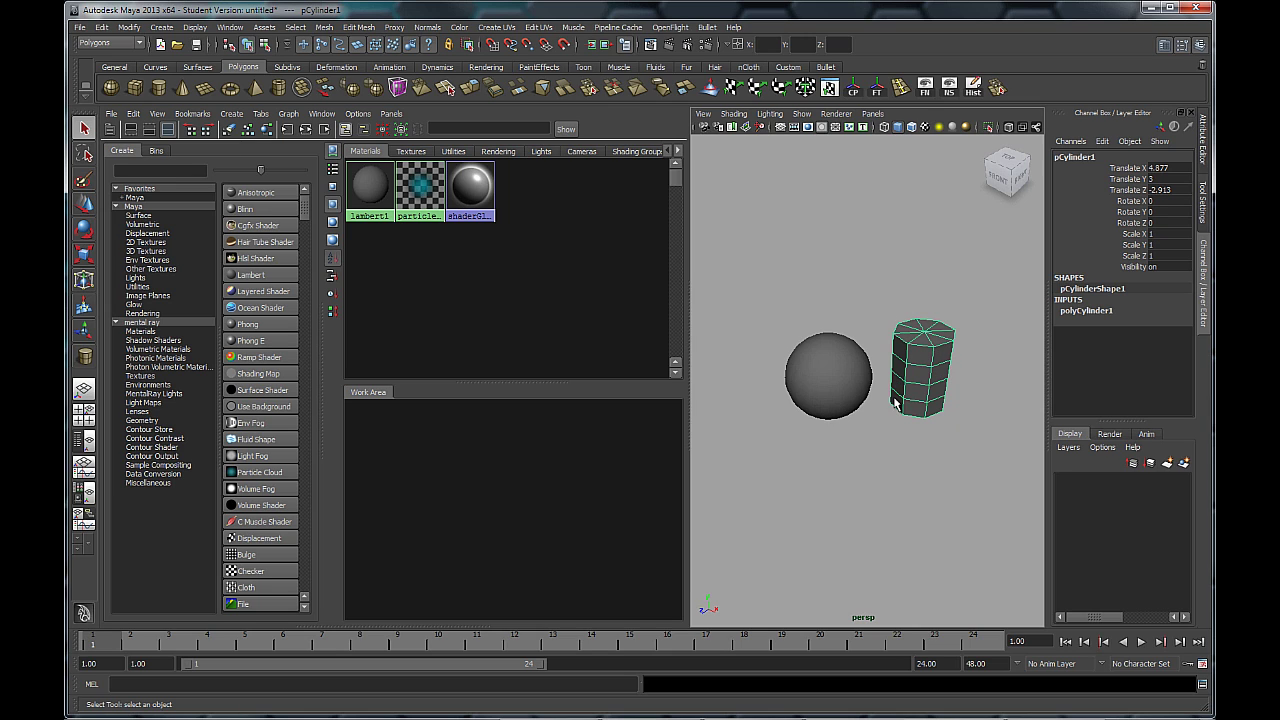
alt+drag(945, 420, 902, 426)
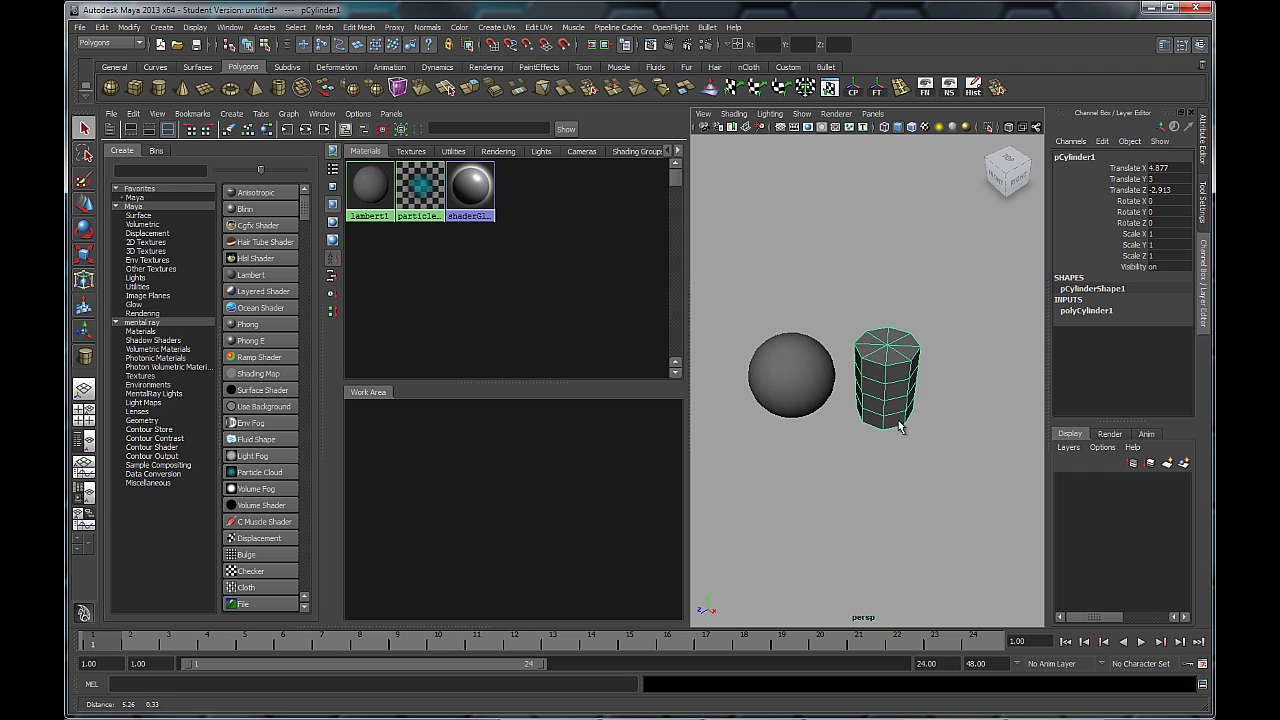
alt+middle_drag(895, 420, 920, 443)
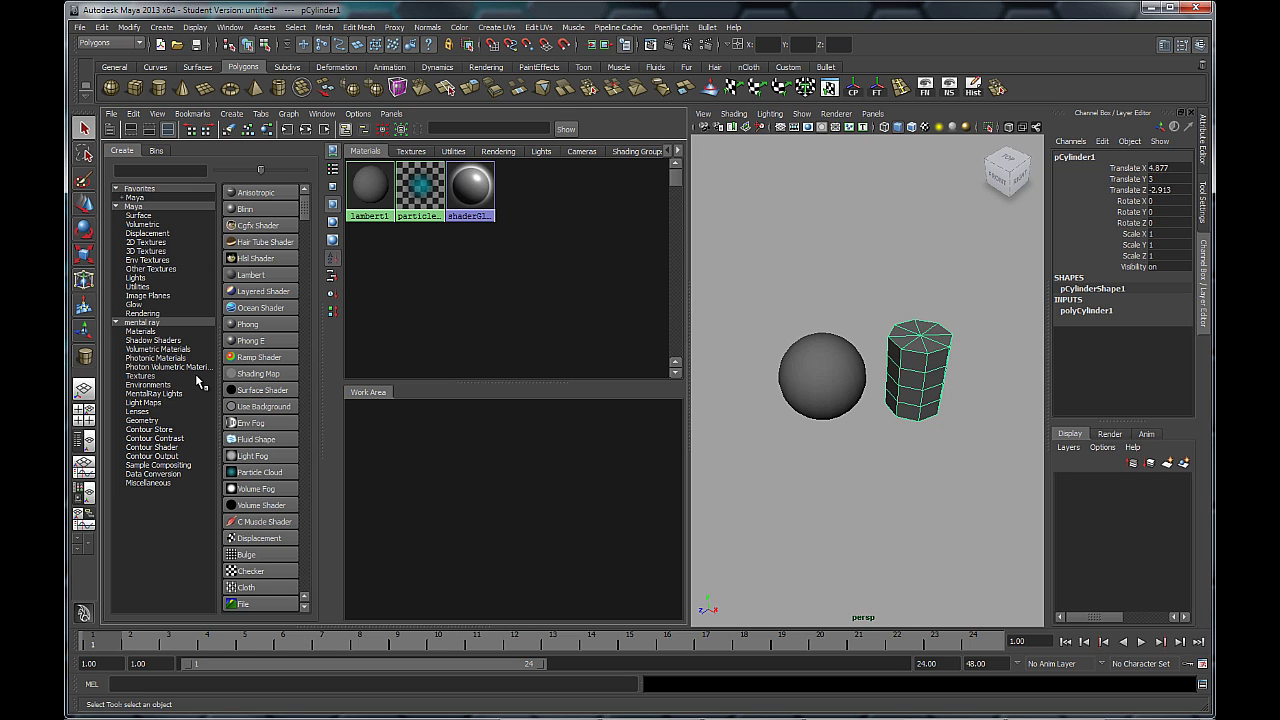
Step: Create a Phong material in the Hypershade and show its attributes
drag(217, 370, 210, 369)
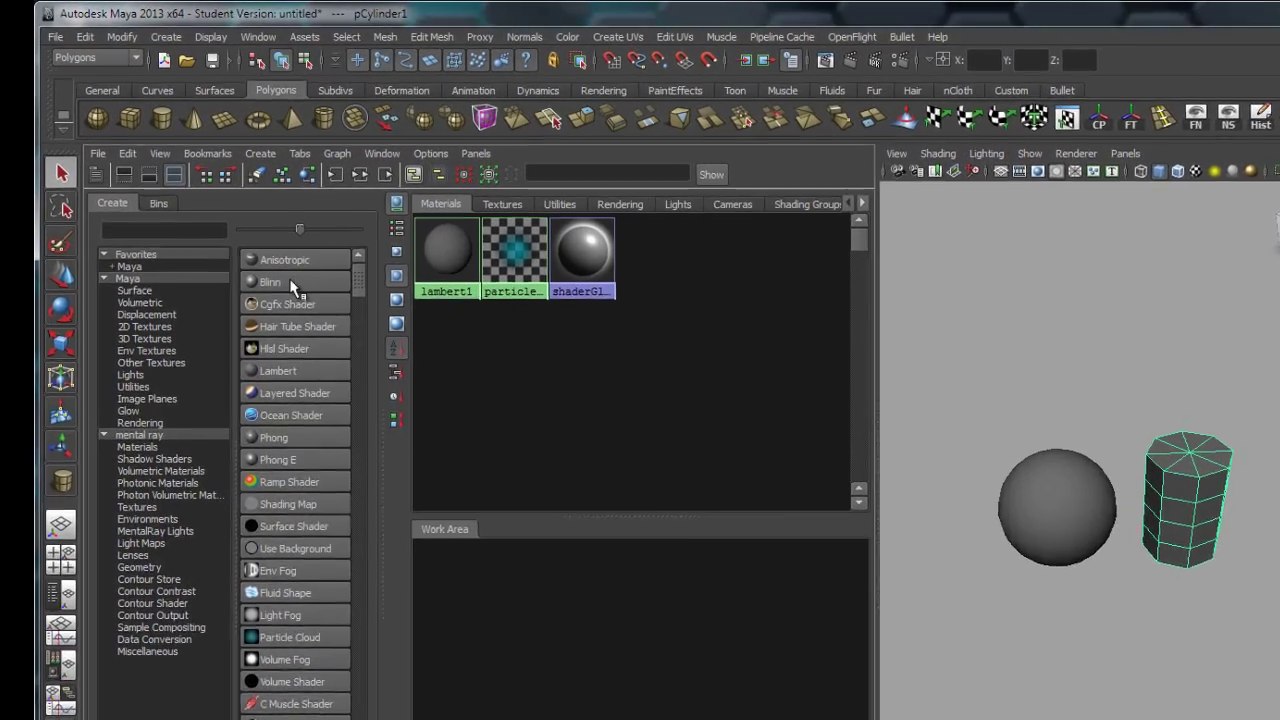
scroll(258, 228, down, 5)
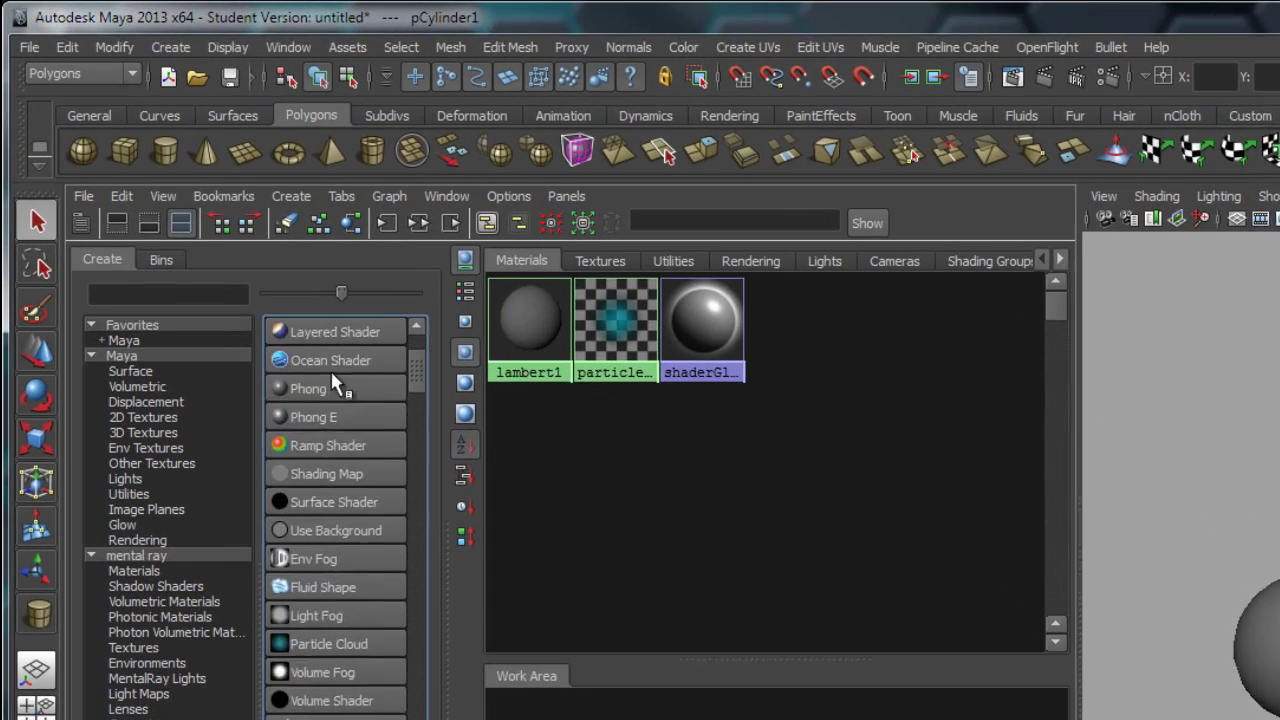
scroll(336, 420, down, 10)
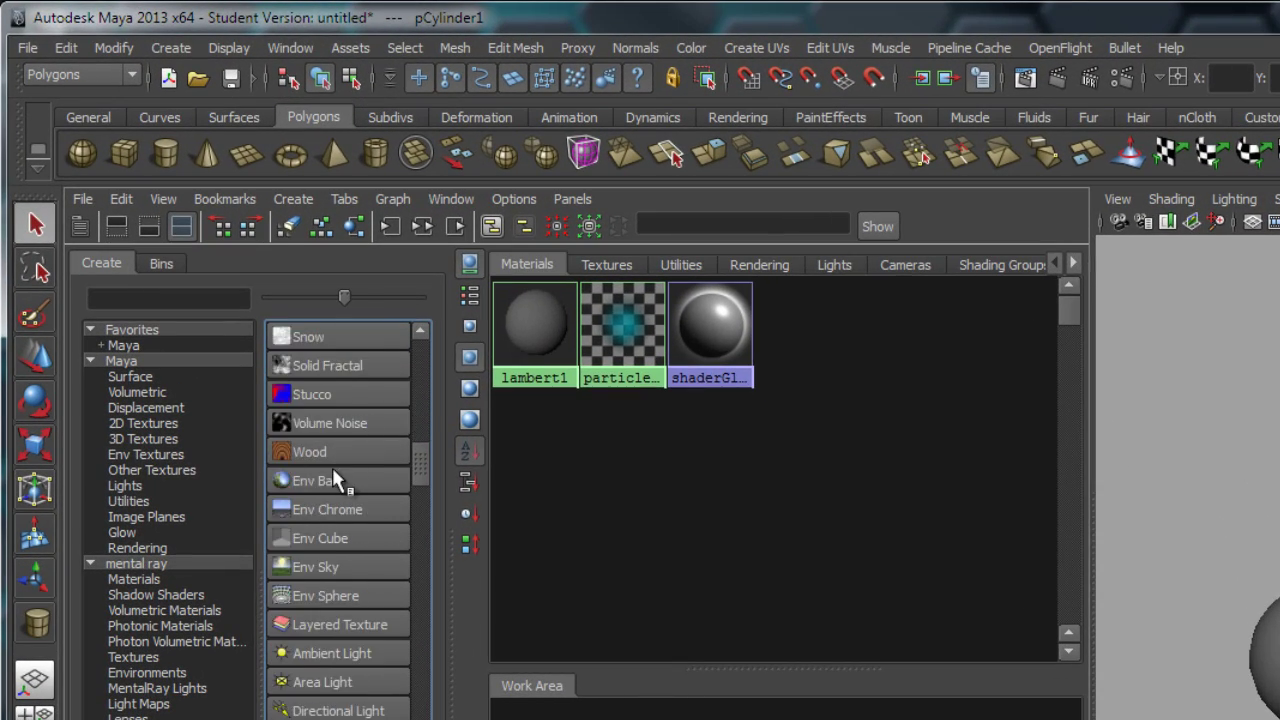
scroll(332, 467, up, 6)
scroll(316, 521, up, 9)
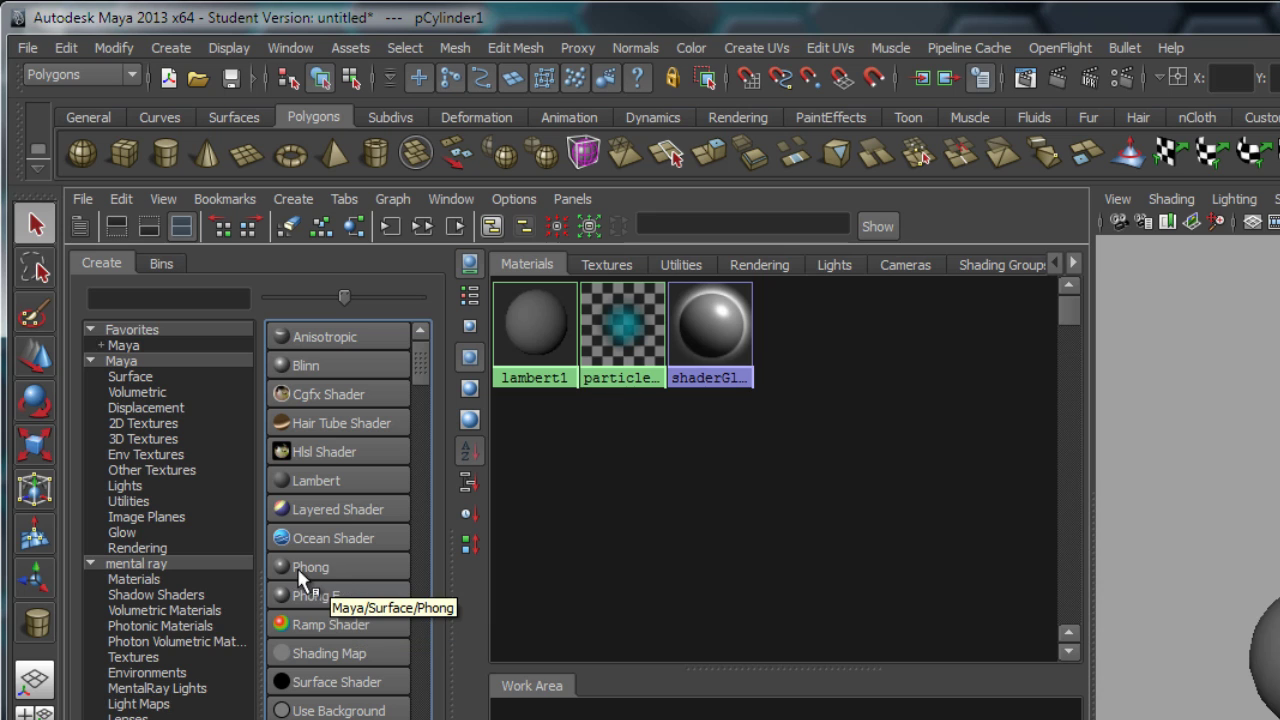
click(337, 567)
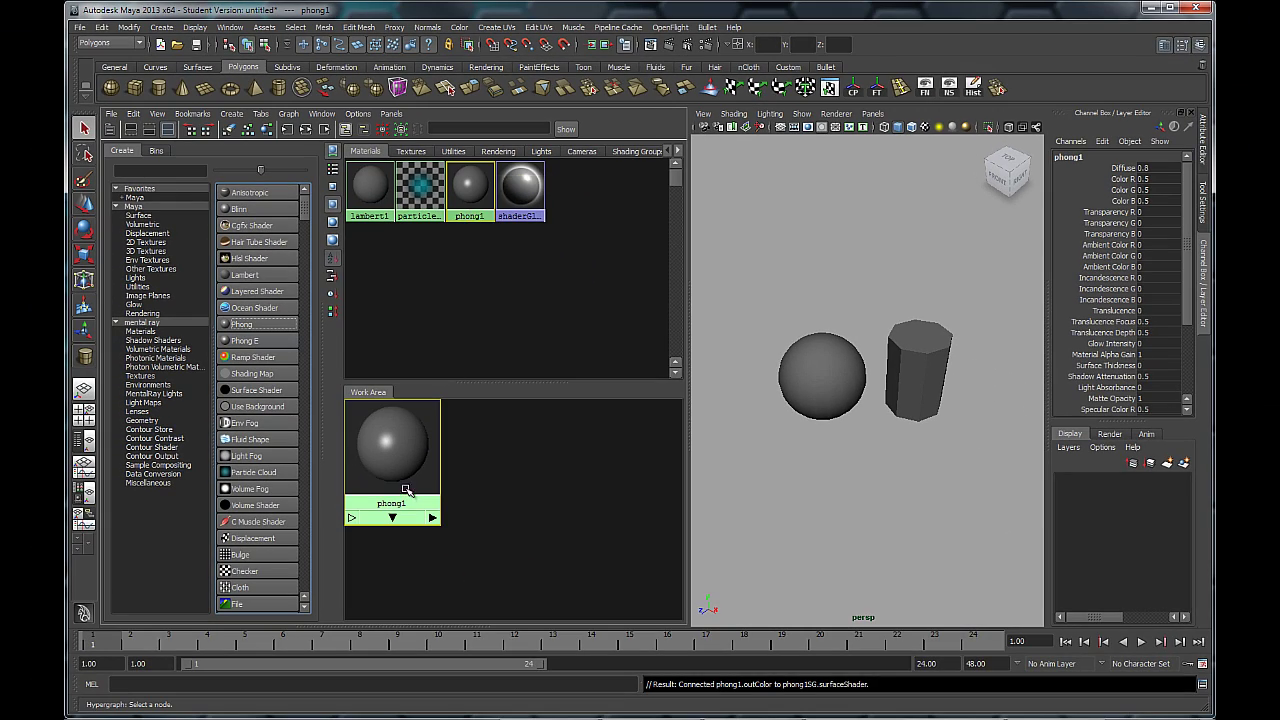
double_click(472, 190)
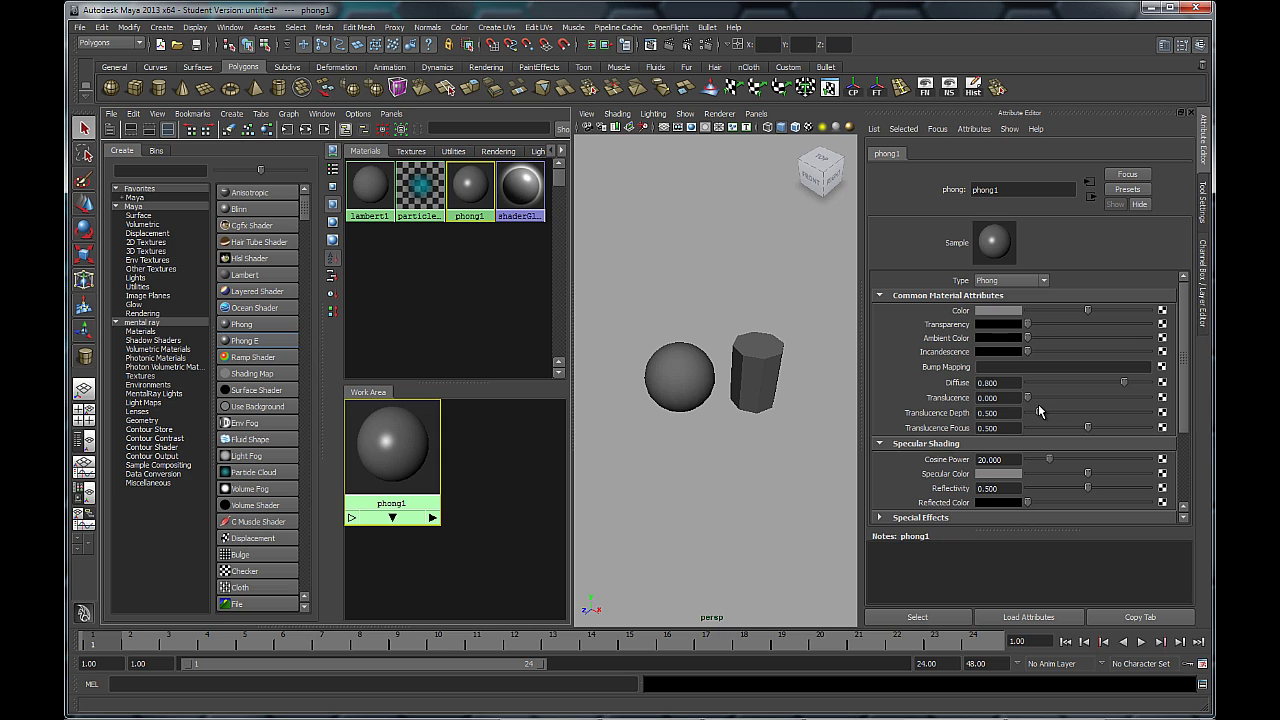
Step: Rename the Phong material as redcheckerSHADER
double_click(1012, 190)
right_click(474, 215)
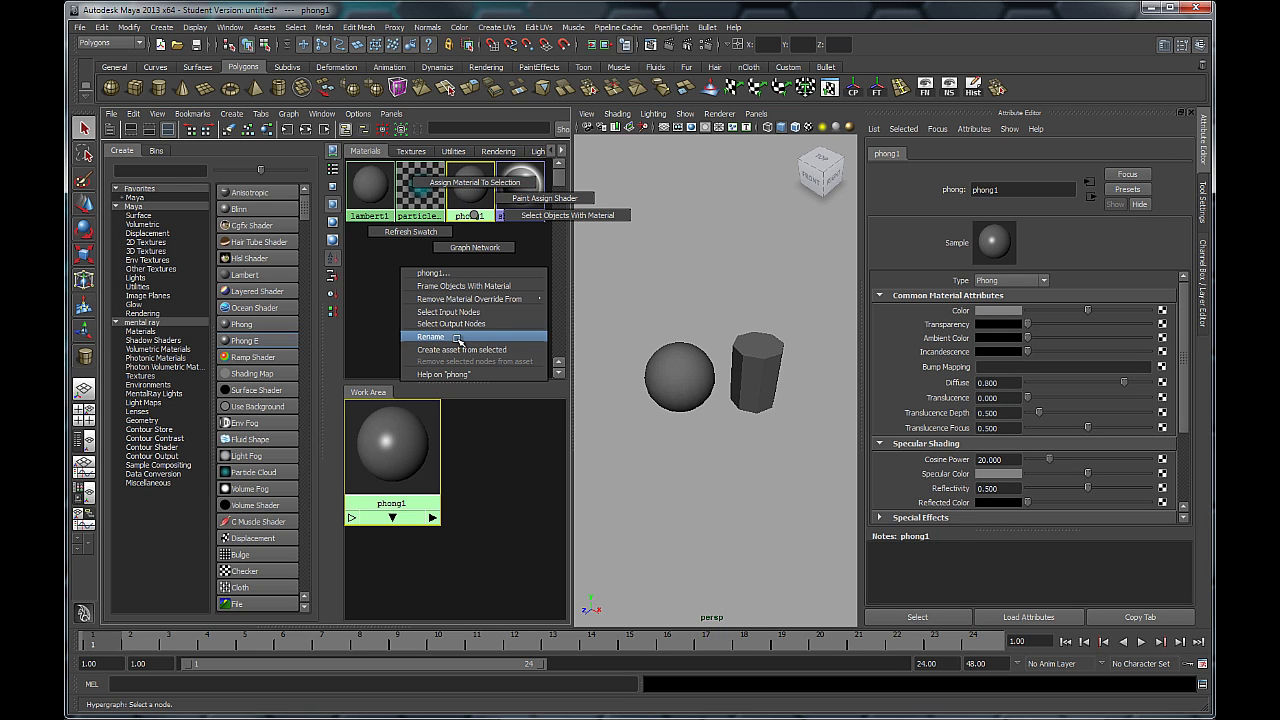
click(435, 337)
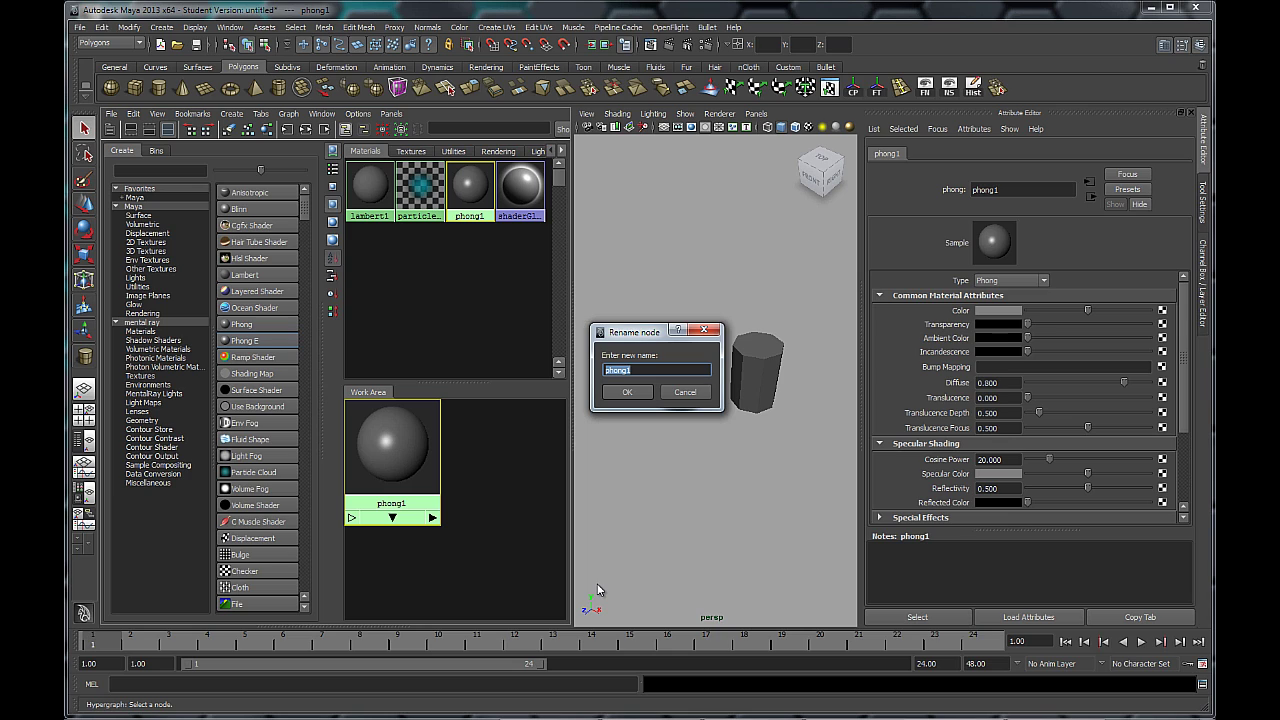
text(red checker SHADER)
key(Return)
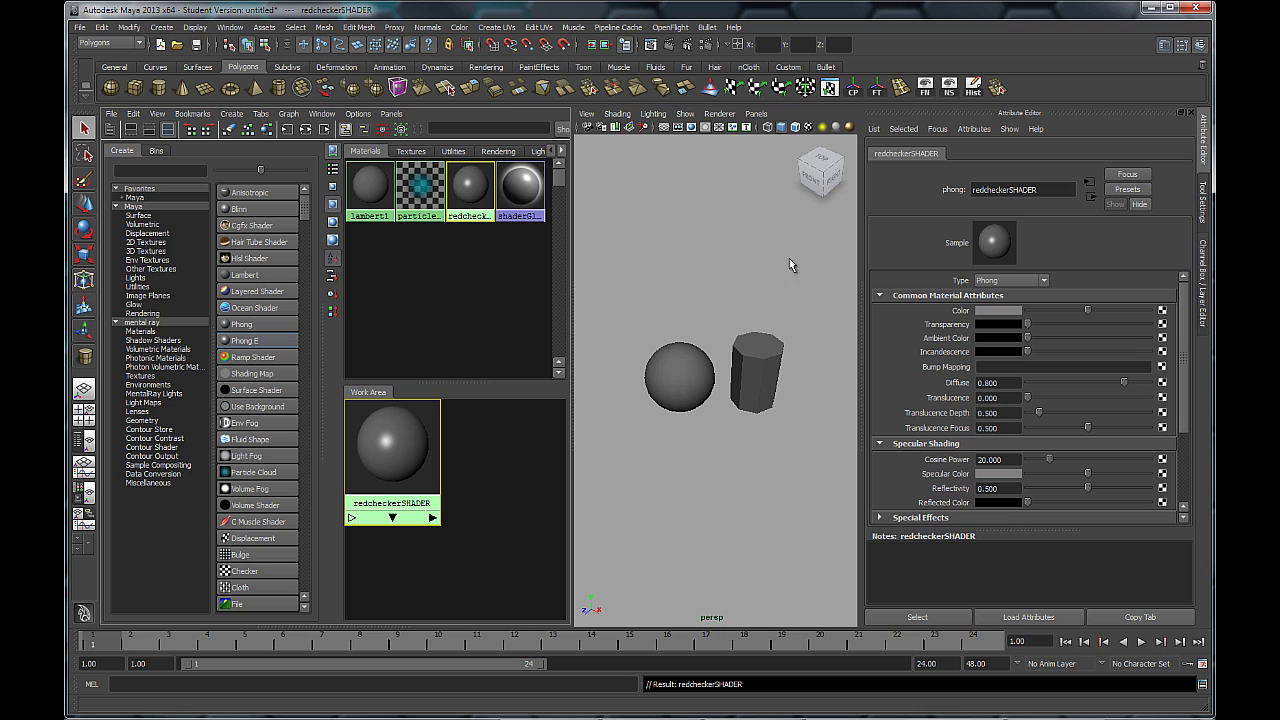
Step: Rename the Phong material as red_checker_SHADER, with underscores separating the words
right_click(465, 203)
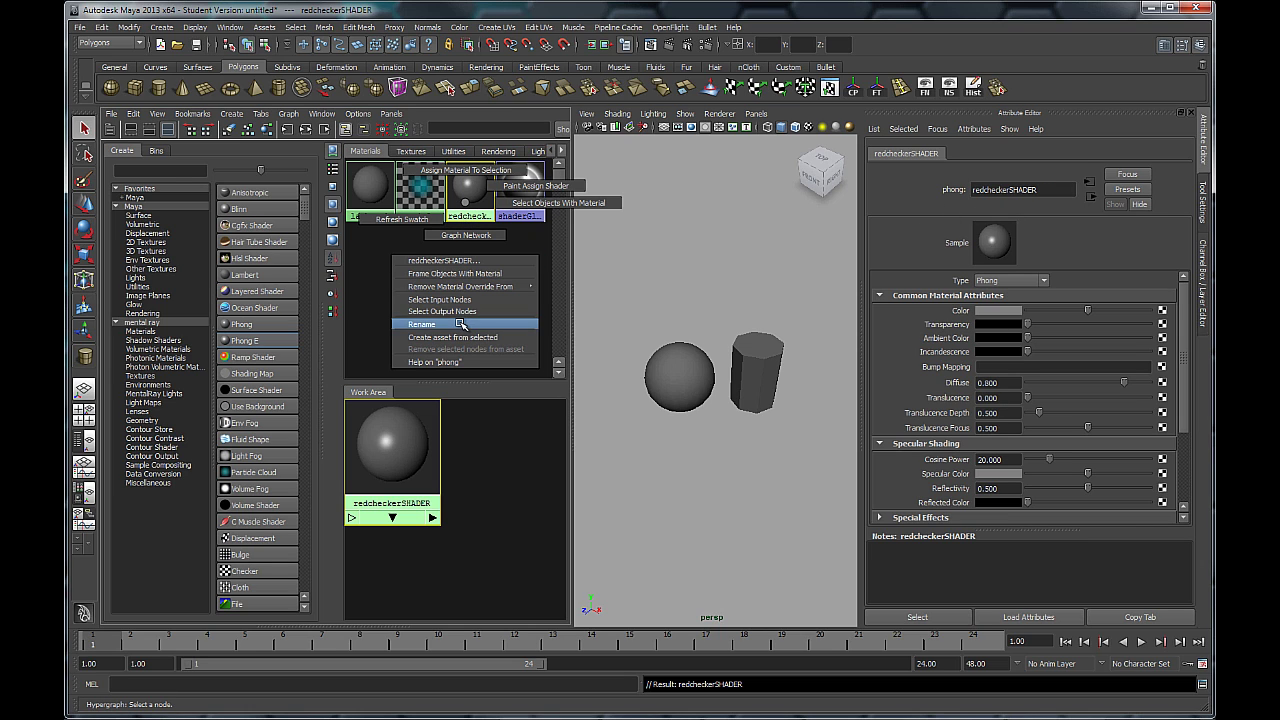
right_drag(475, 208, 472, 207)
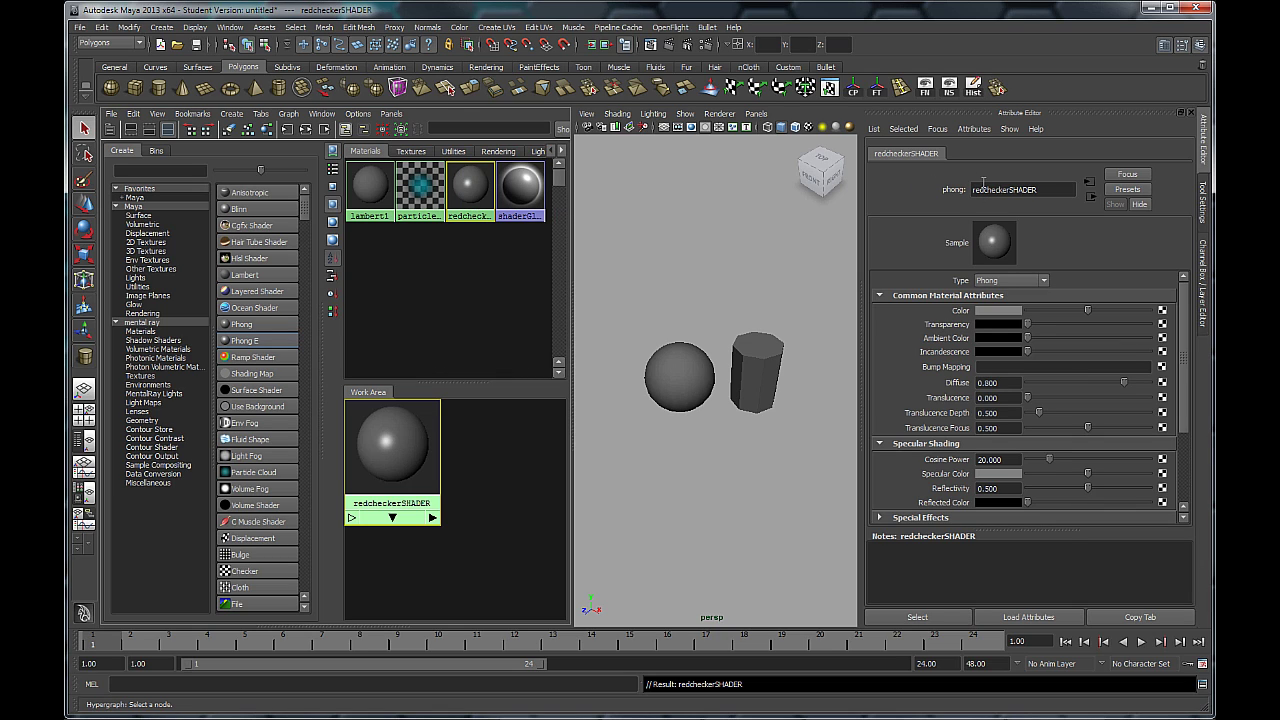
drag(1048, 190, 972, 189)
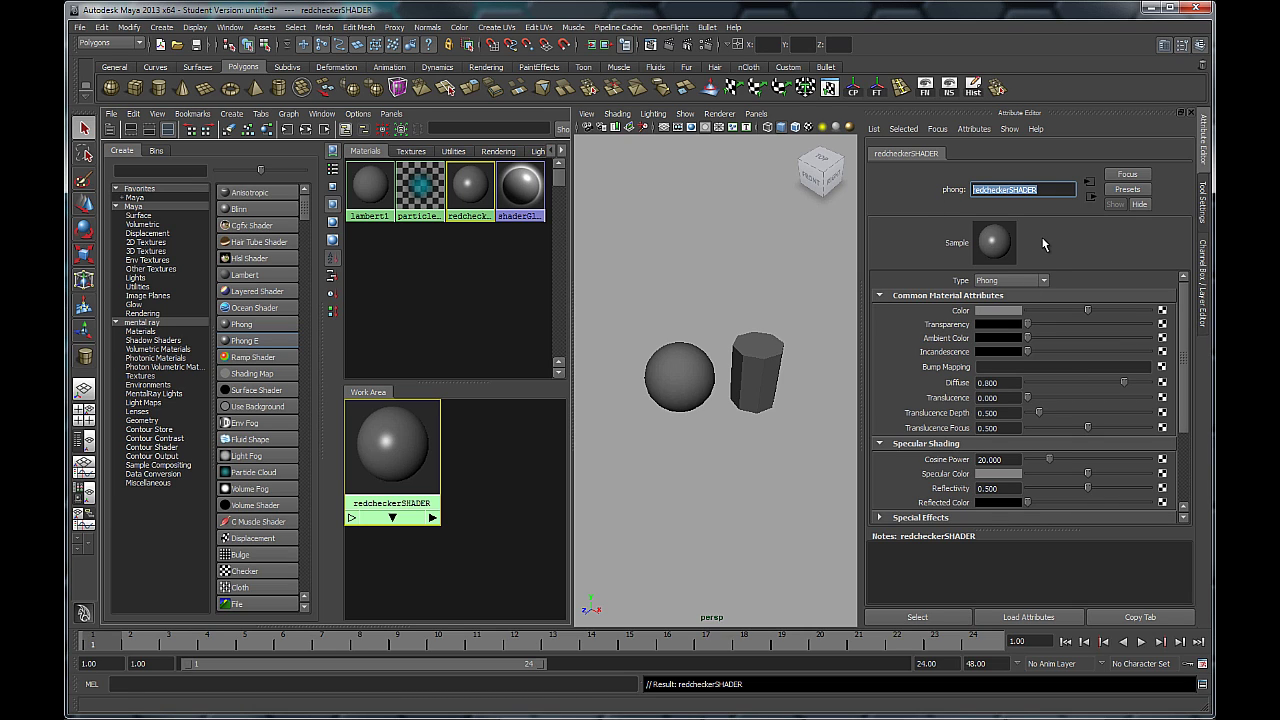
text(red checker SHADER)
key(Return)
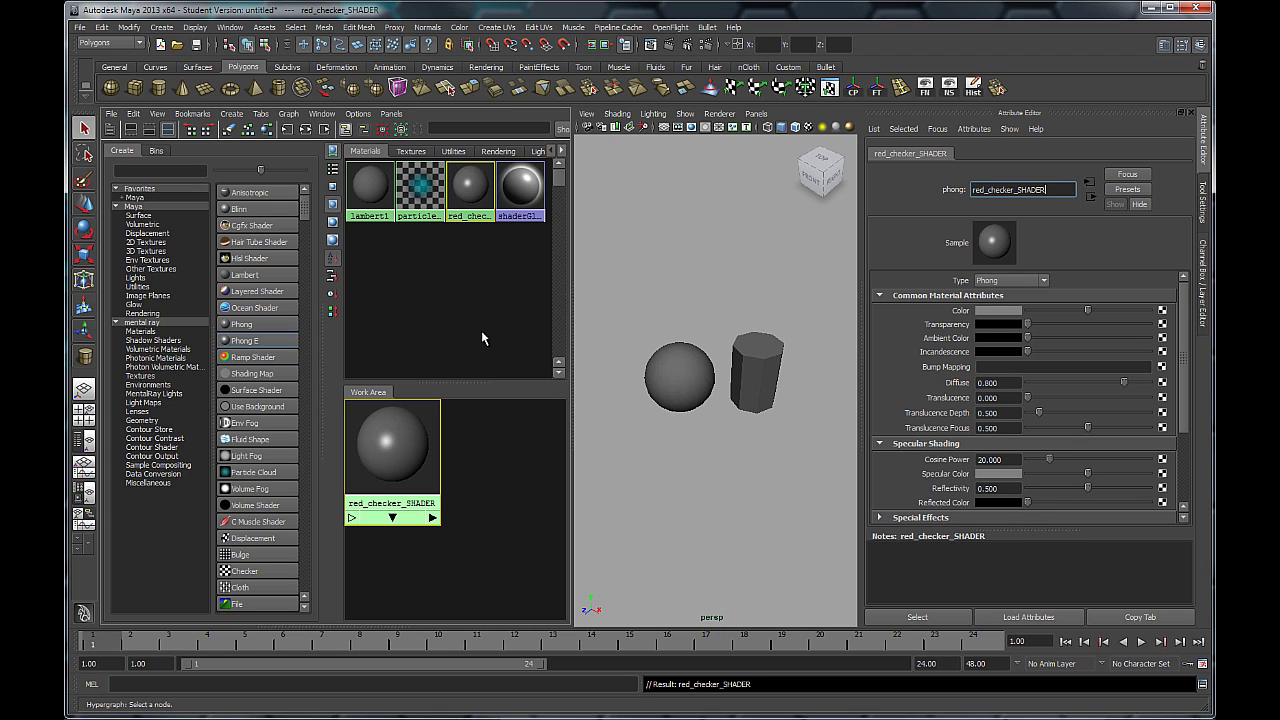
Step: Widen the Hypershade pane slightly and add a Checker texture to the Work Area alongside red_checker_SHADER
drag(574, 320, 606, 320)
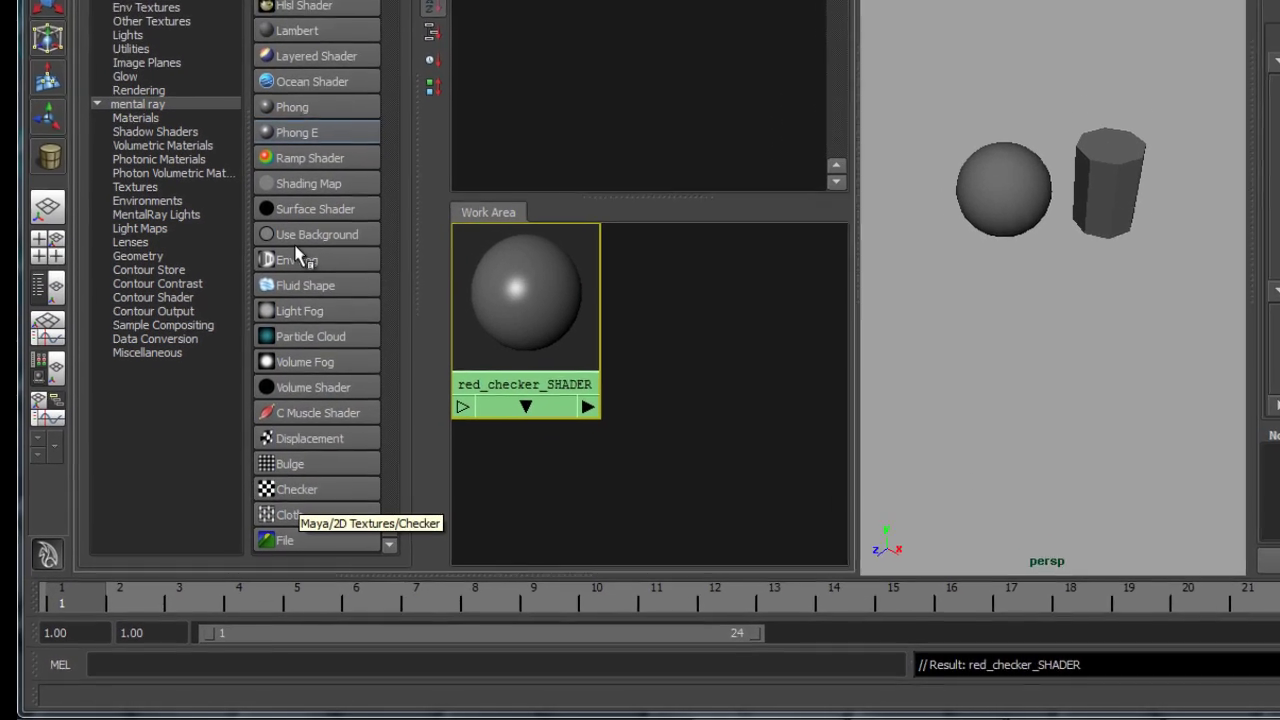
scroll(243, 412, down, 1)
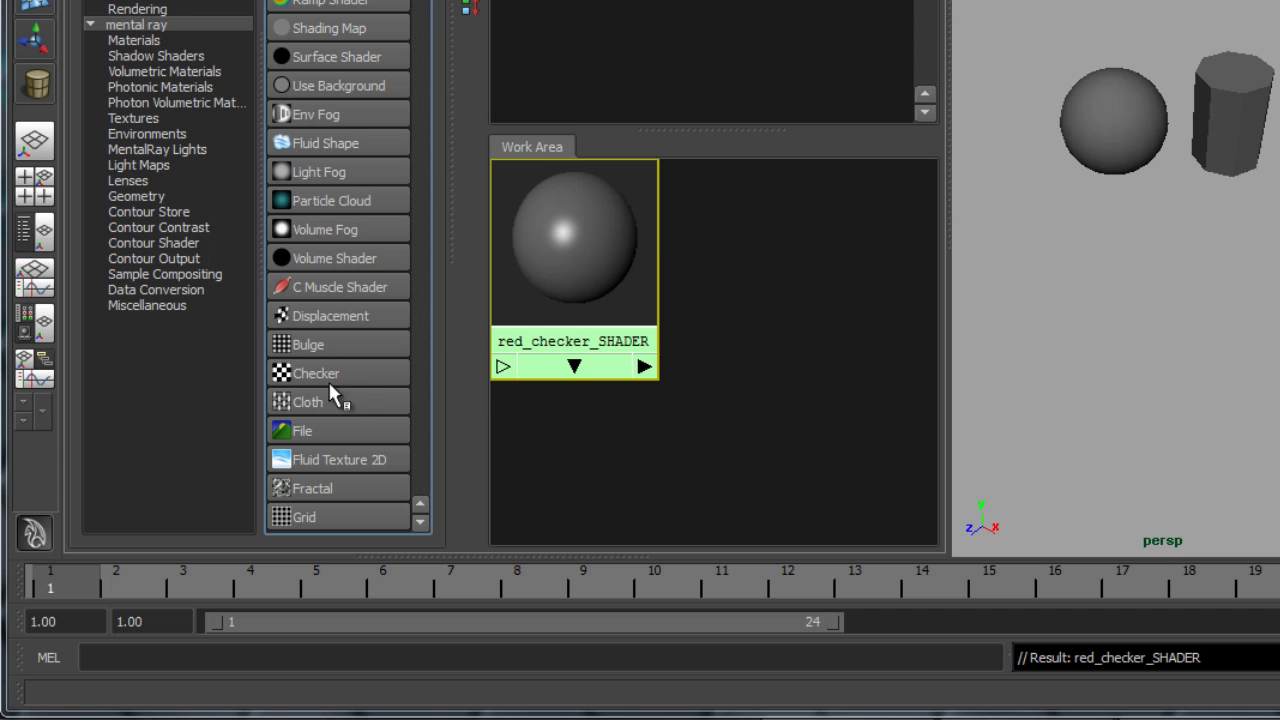
drag(318, 380, 806, 301)
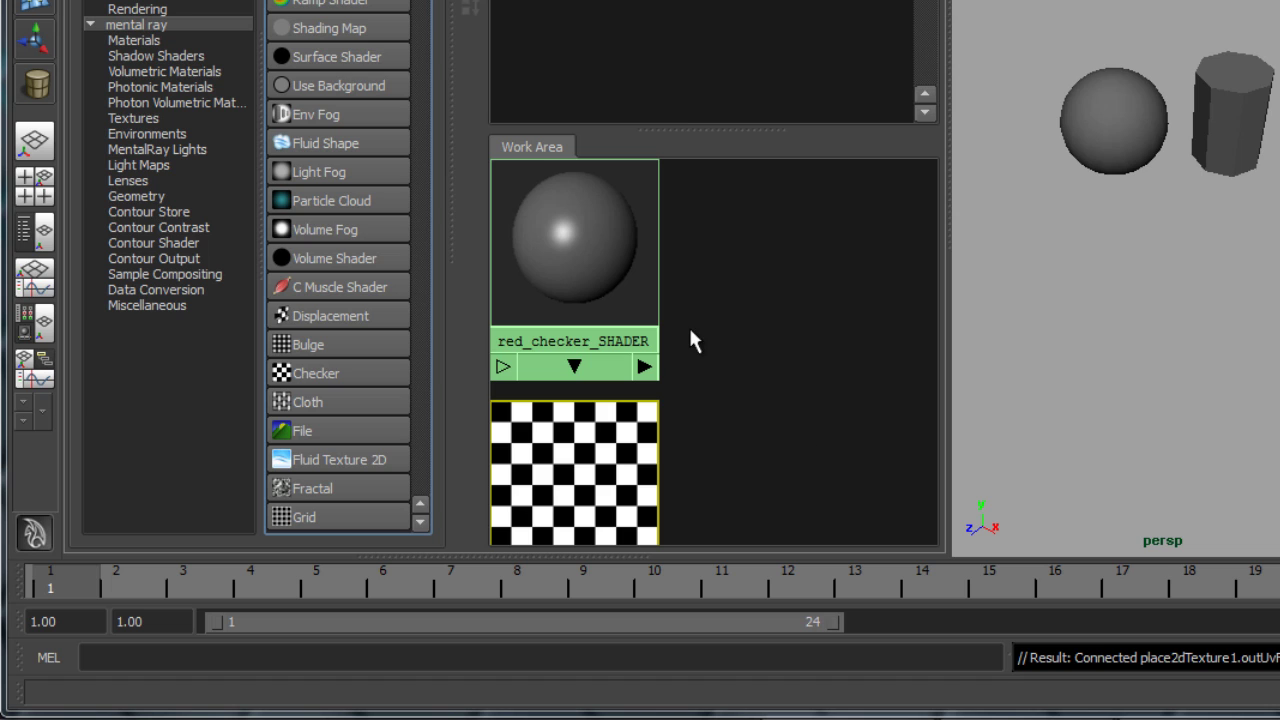
key(a)
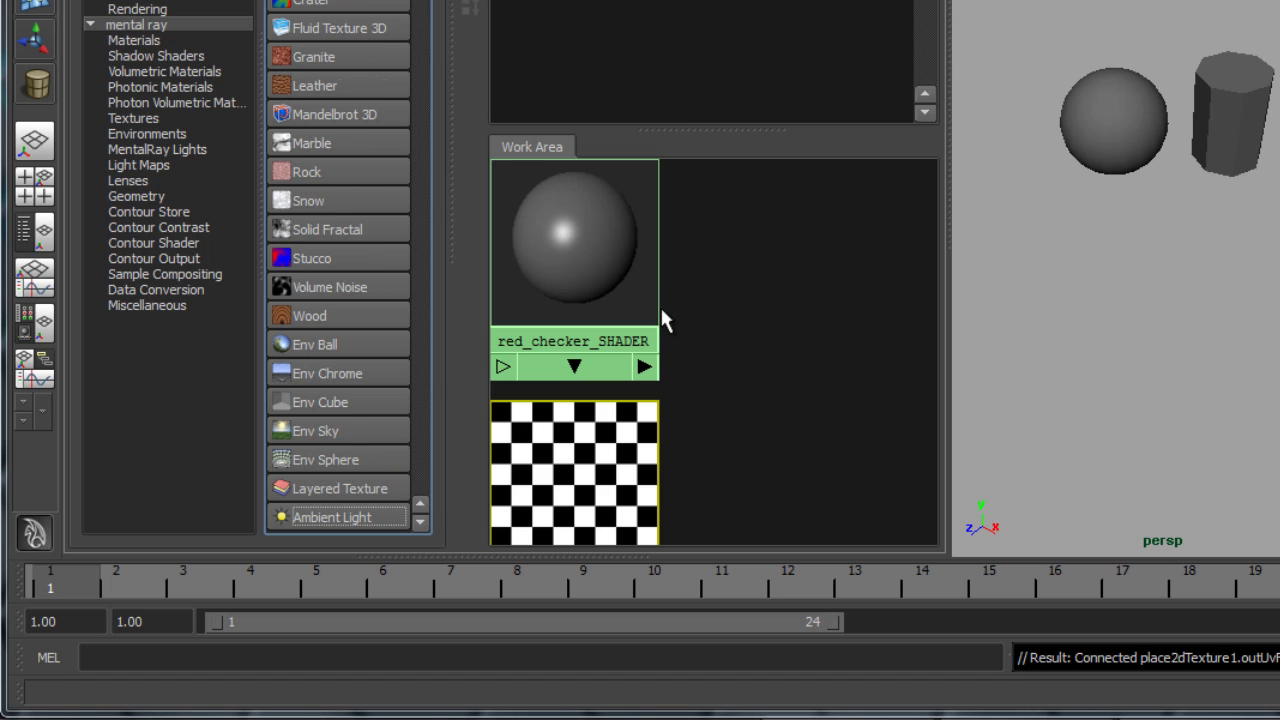
click(744, 276)
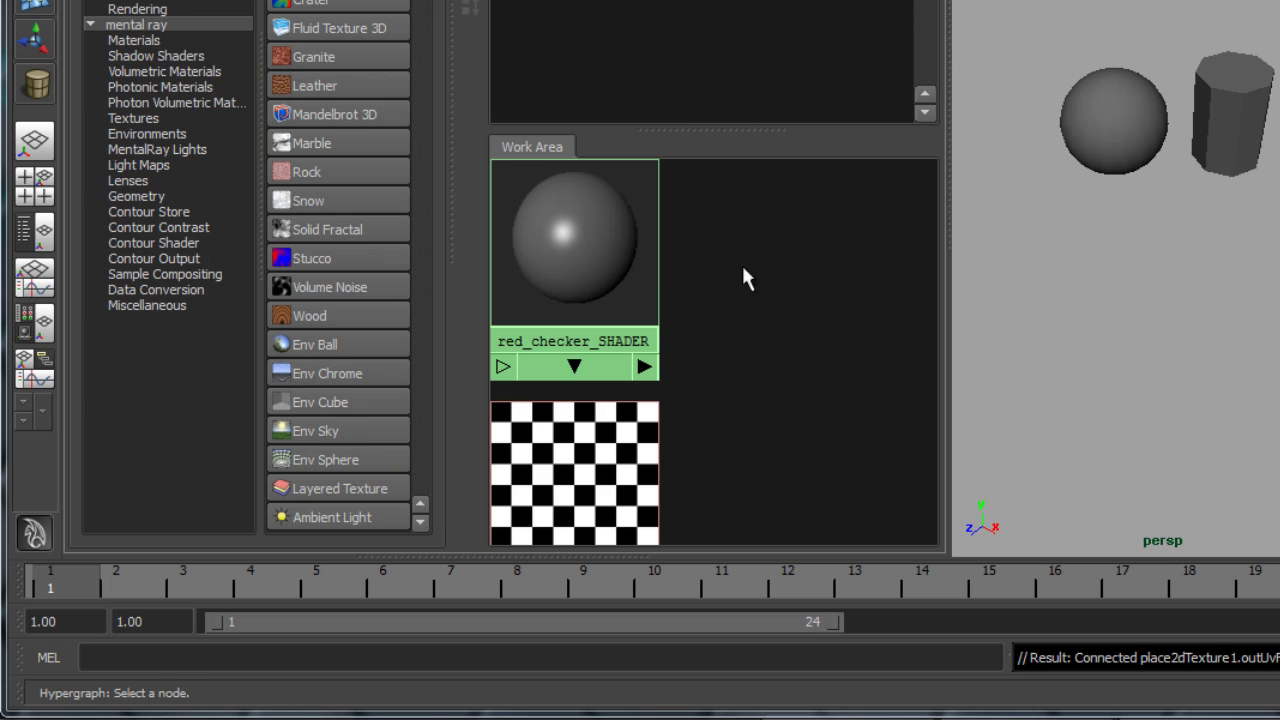
key(a)
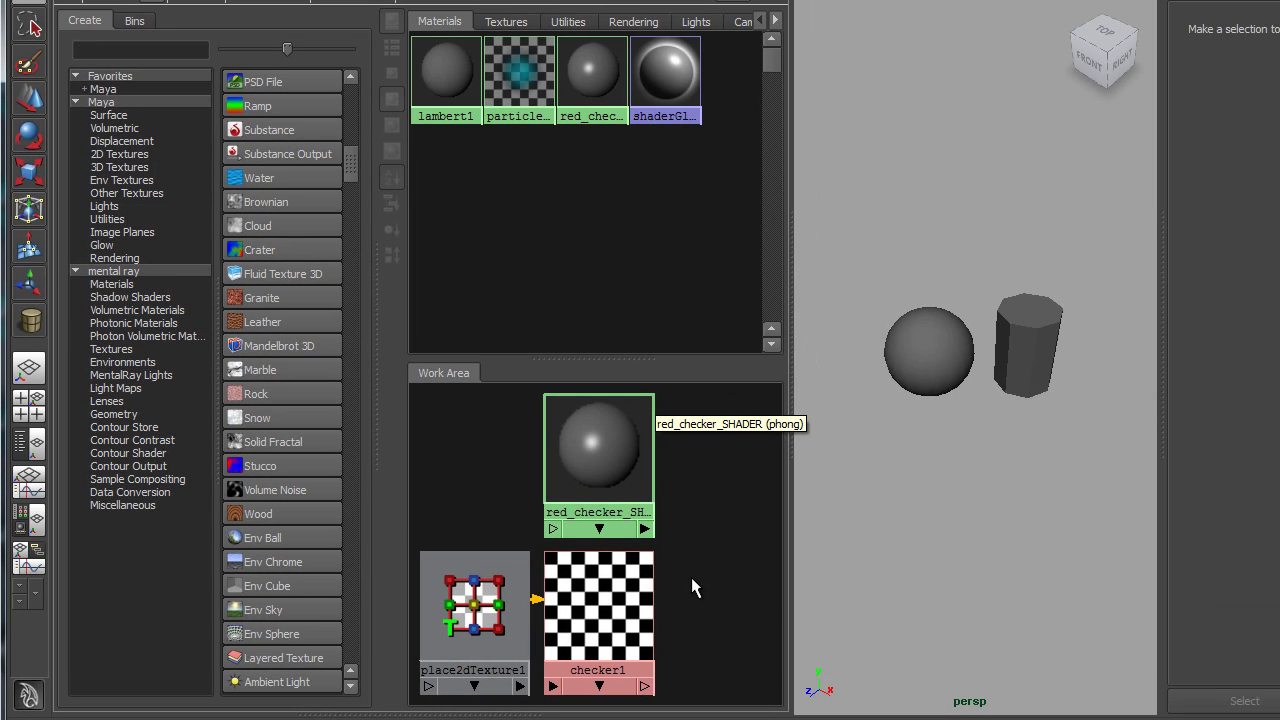
Step: Arrange the Work Area nodes in a row: the 2D placement node, the checker texture, and red_checker_SHADER at the right end
scroll(683, 571, down, 4)
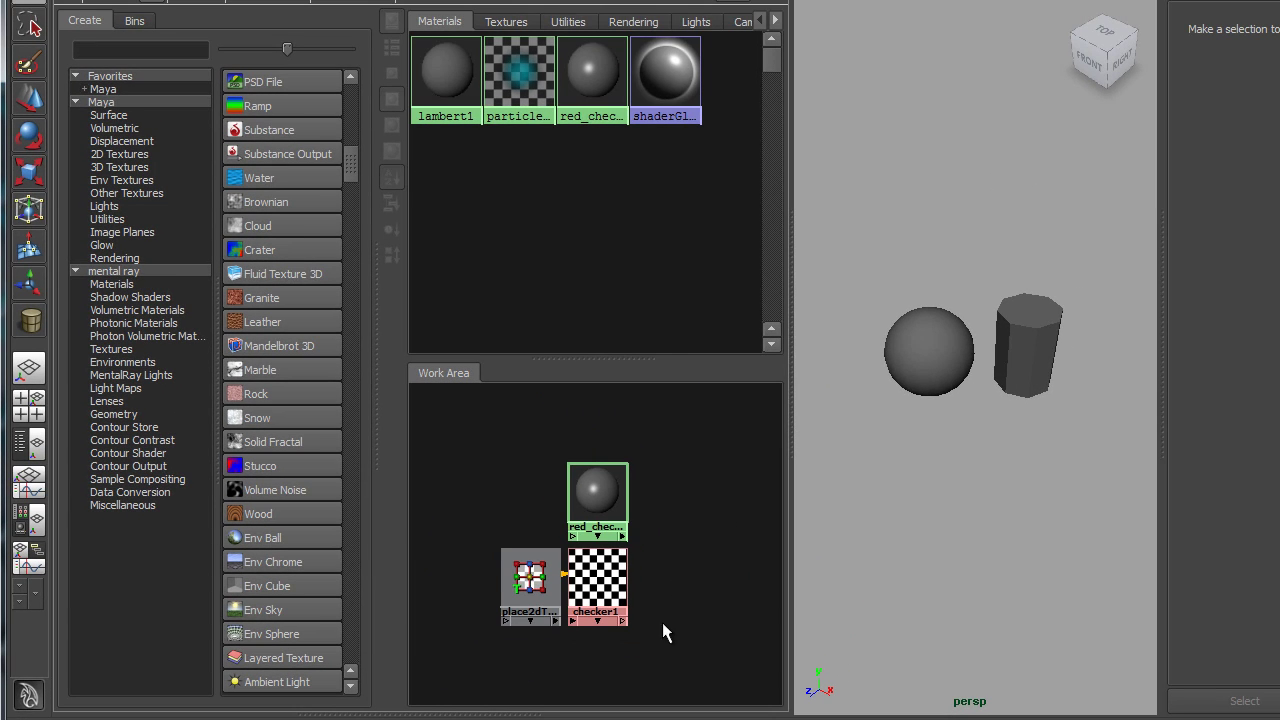
alt+middle_drag(664, 602, 650, 534)
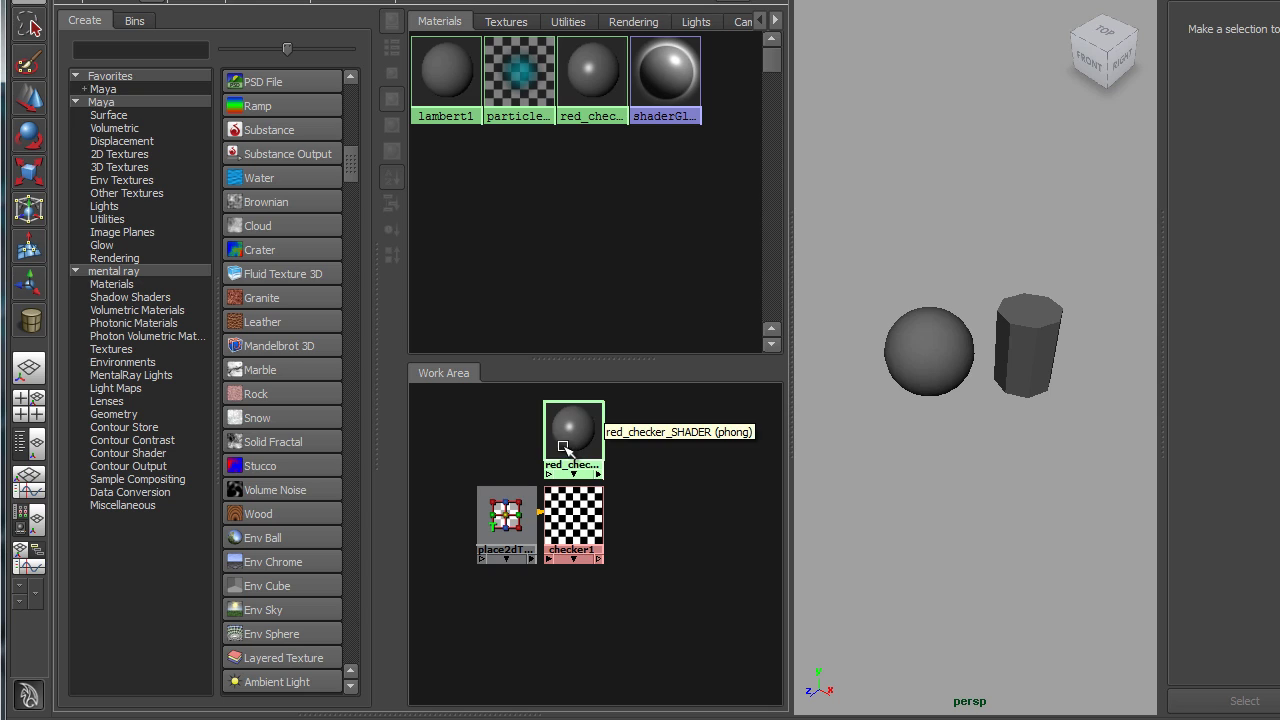
drag(571, 432, 679, 501)
drag(572, 500, 464, 545)
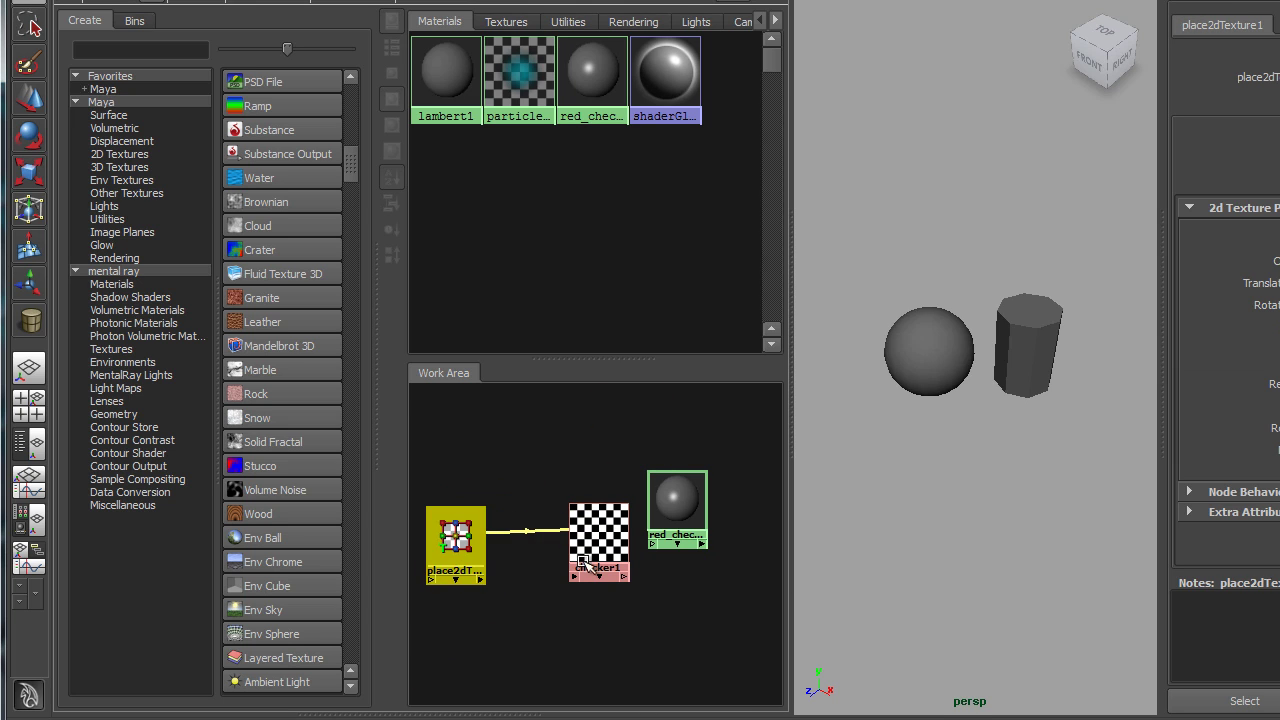
drag(606, 543, 548, 548)
drag(677, 508, 649, 549)
alt+middle_drag(595, 604, 620, 574)
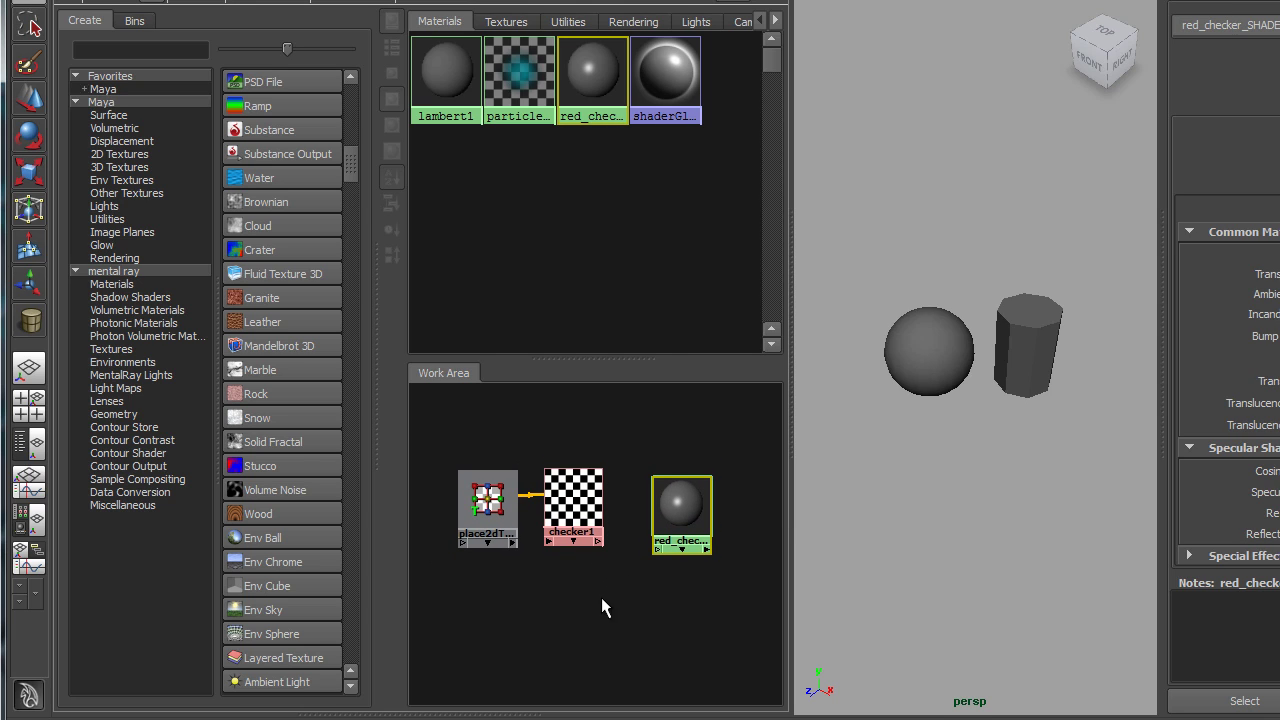
Step: Hide the Hypershade's create bar and enlarge the Work Area so all three nodes fill it
click(75, 8)
alt+middle_drag(483, 454, 627, 451)
alt+right_drag(552, 410, 724, 546)
alt+middle_drag(627, 459, 632, 458)
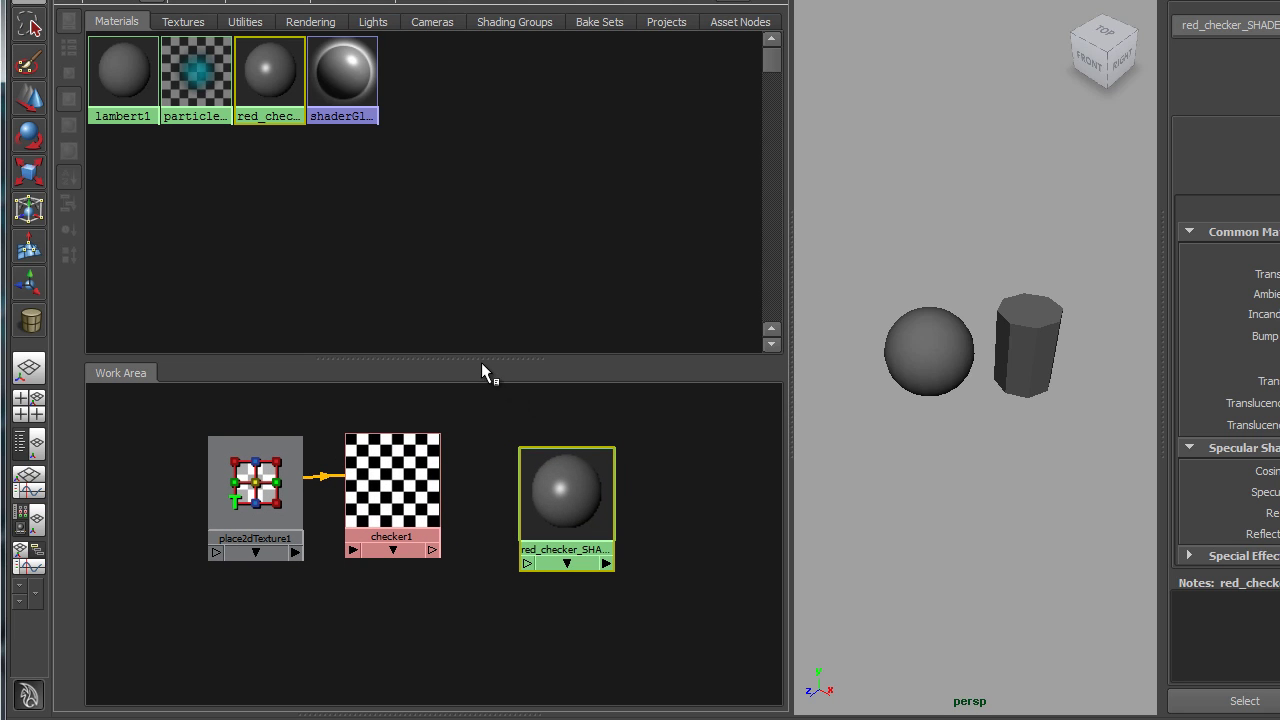
drag(481, 359, 490, 204)
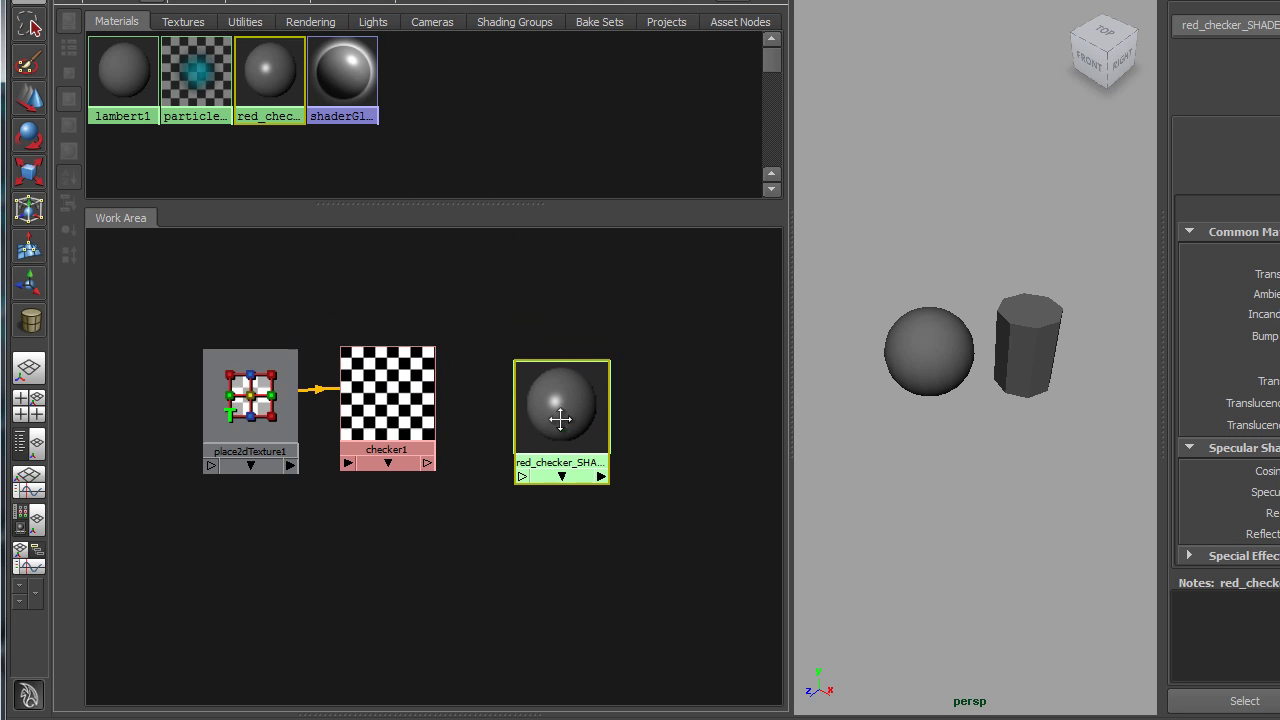
key(a)
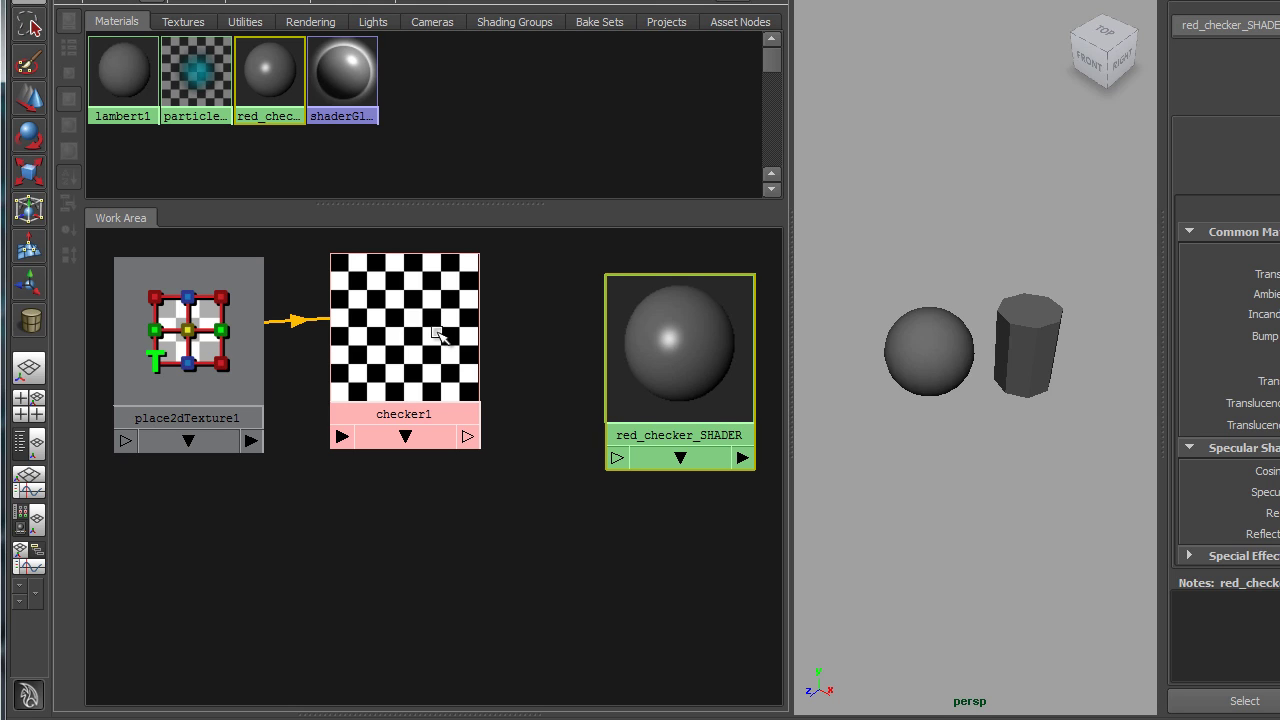
middle_drag(401, 333, 532, 371)
middle_drag(603, 295, 661, 352)
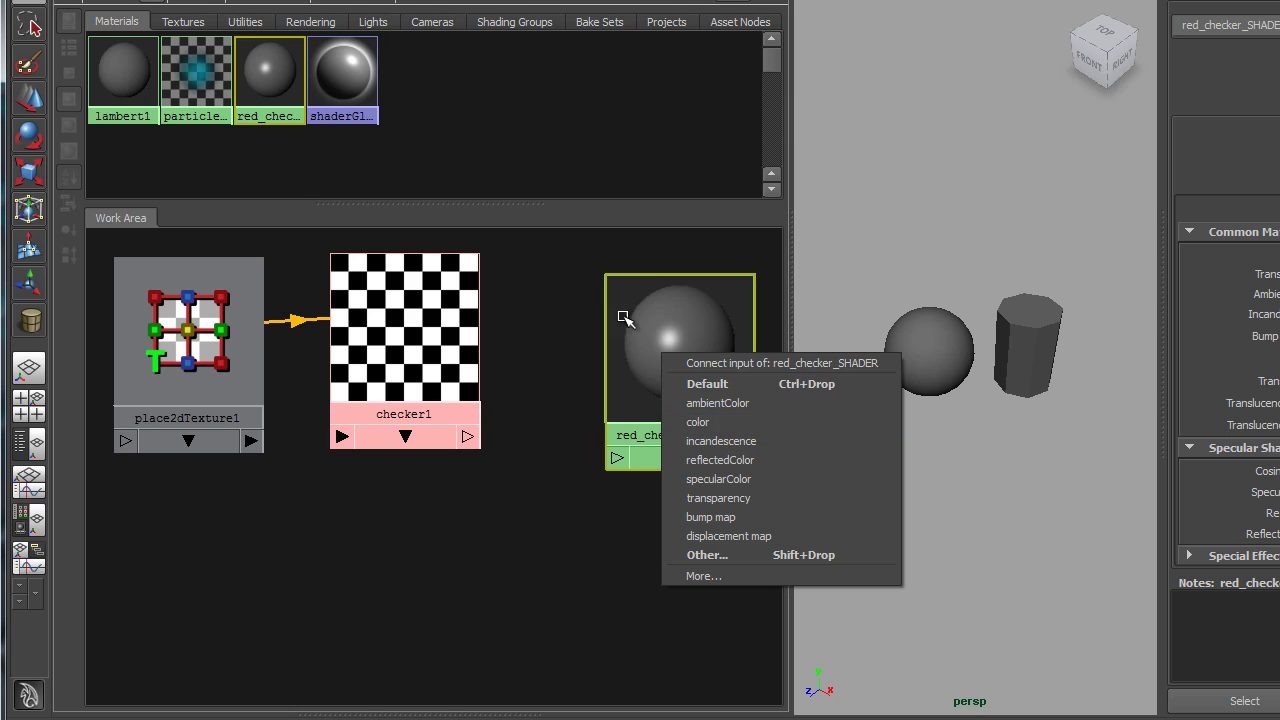
click(556, 402)
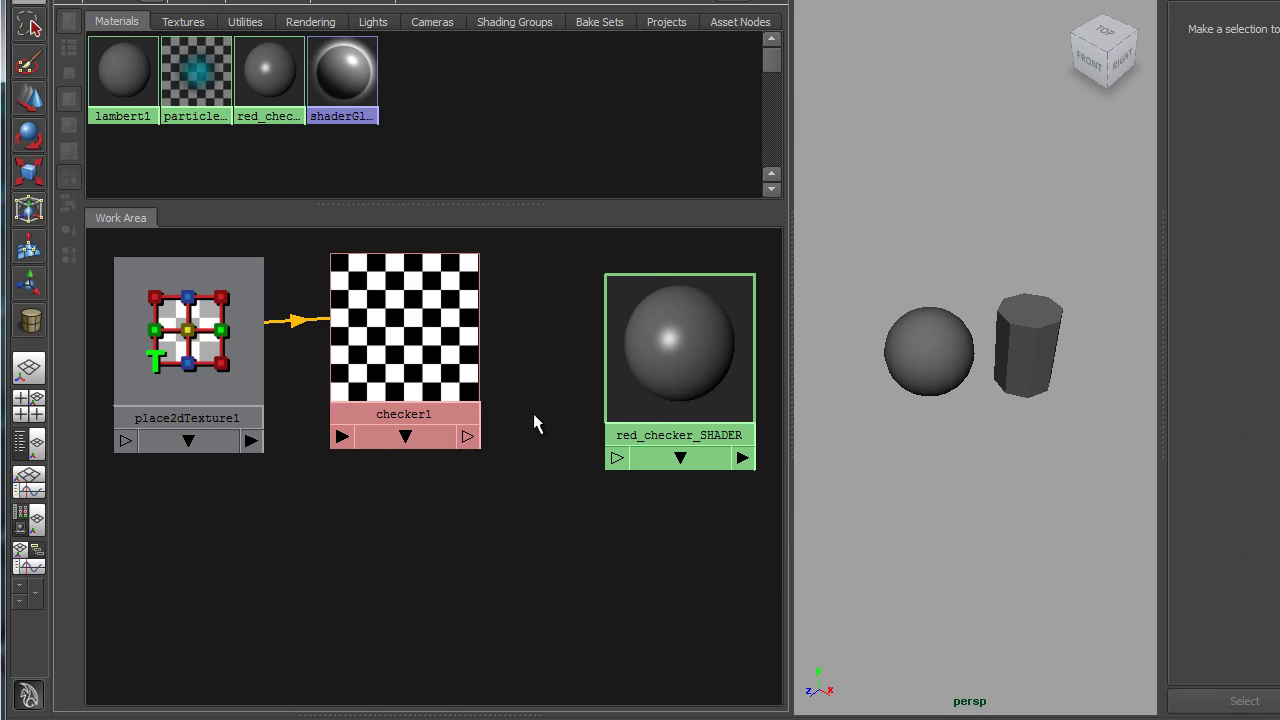
Step: Connect the checker texture to the Color attribute of red_checker_SHADER
click(648, 363)
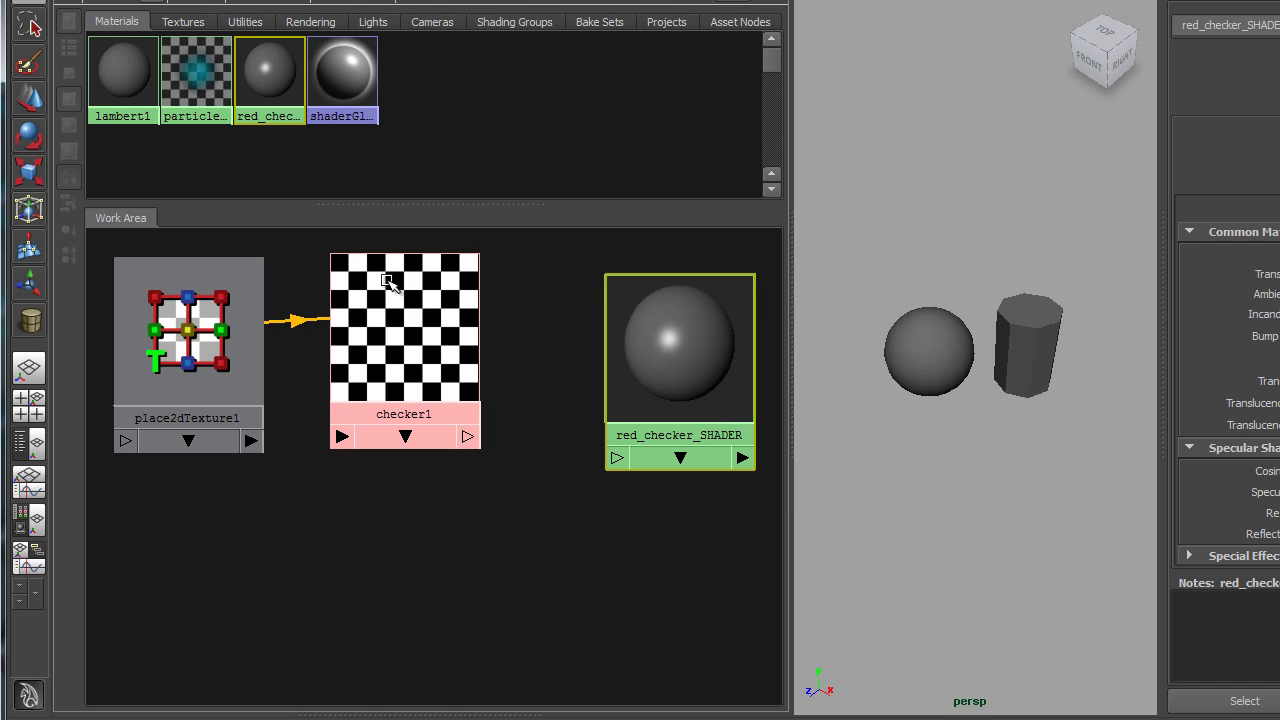
middle_drag(402, 316, 972, 238)
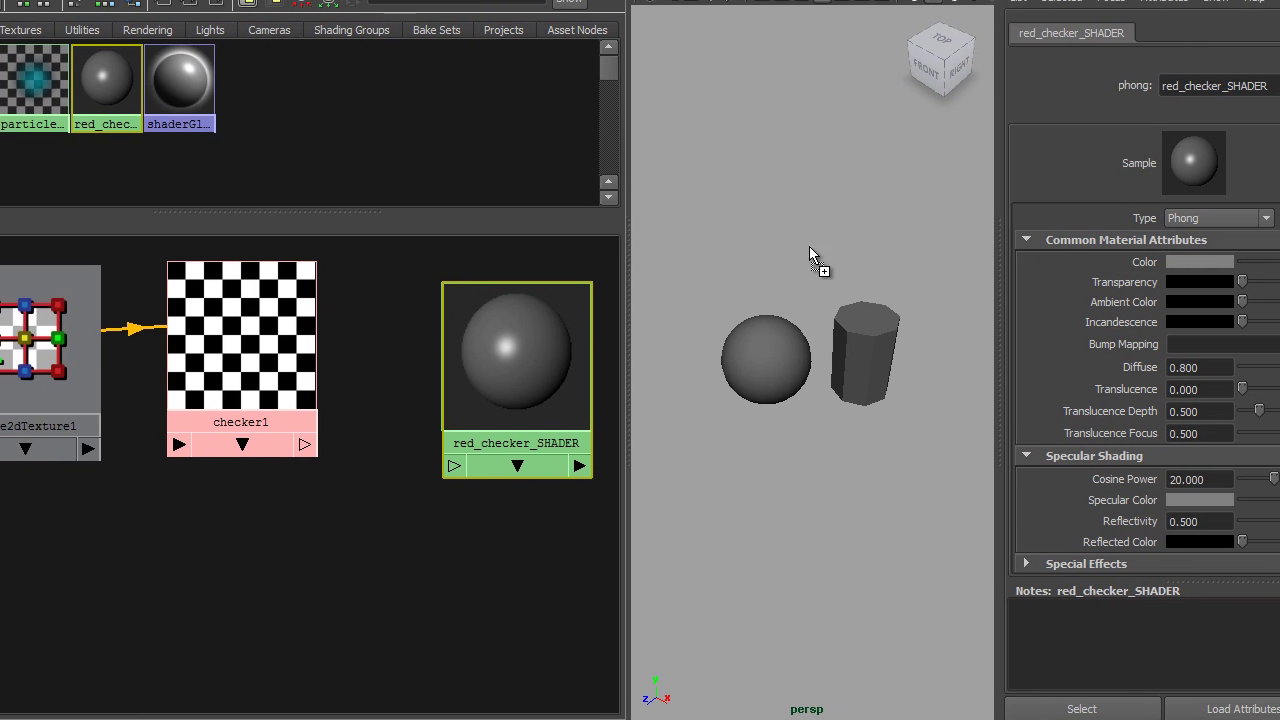
middle_drag(809, 246, 486, 346)
middle_drag(312, 366, 957, 274)
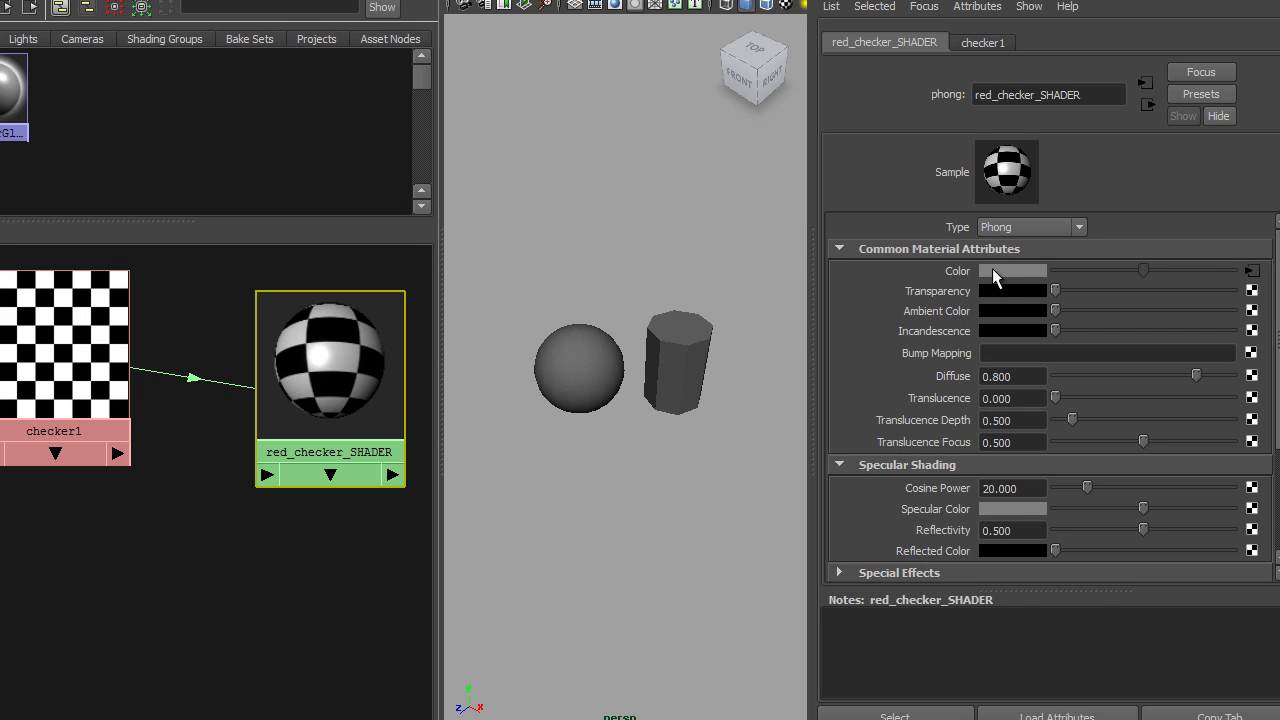
Step: Open the checker texture's attributes from the material's Color connection and set Color 1 to green
click(1252, 271)
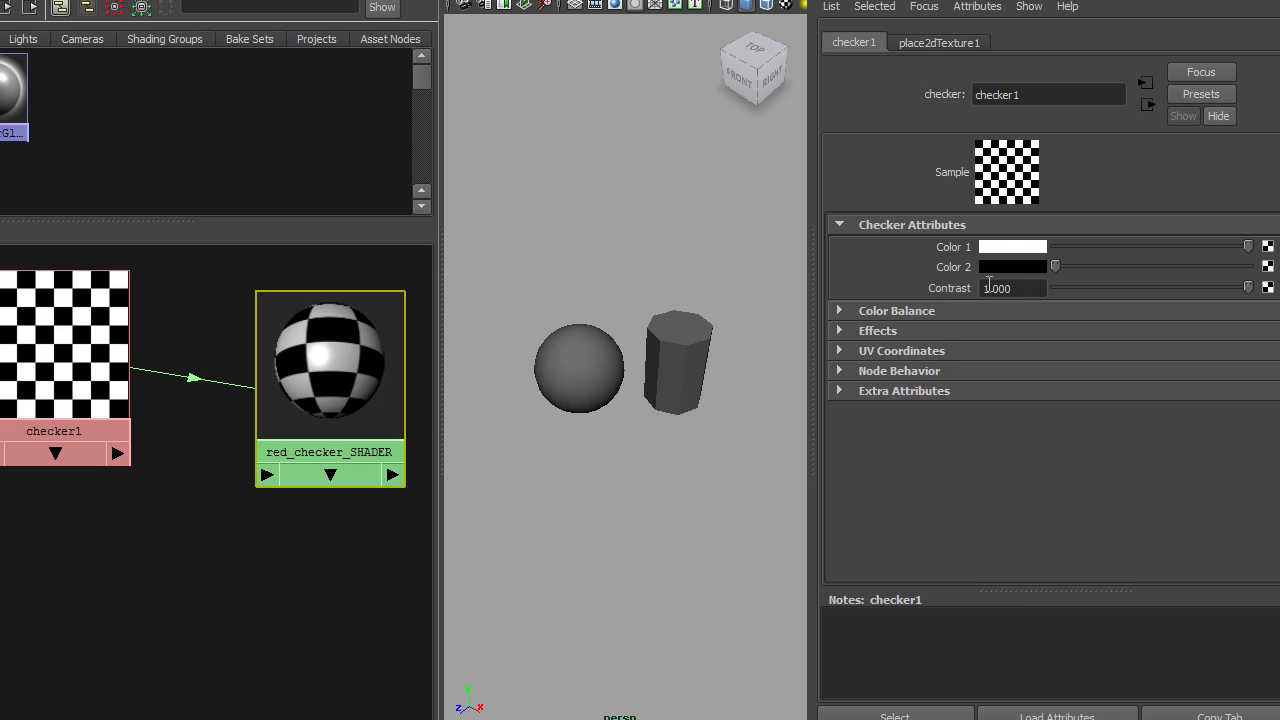
click(1009, 249)
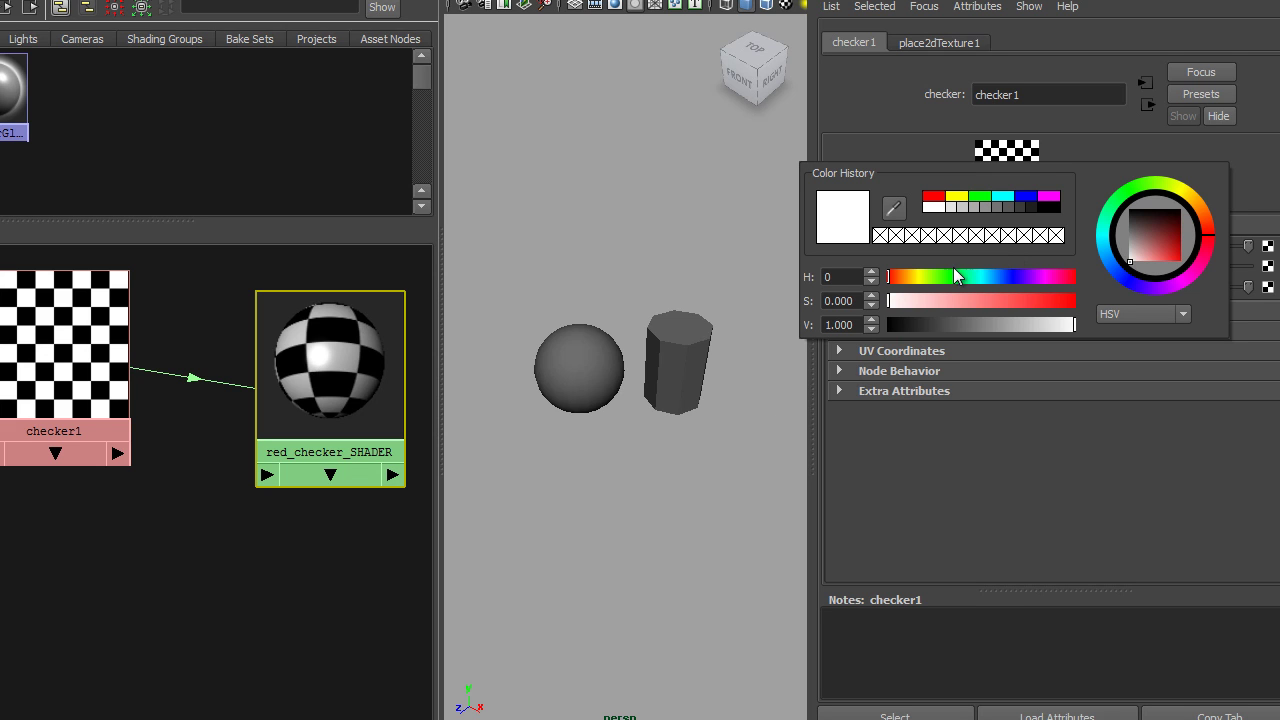
click(981, 197)
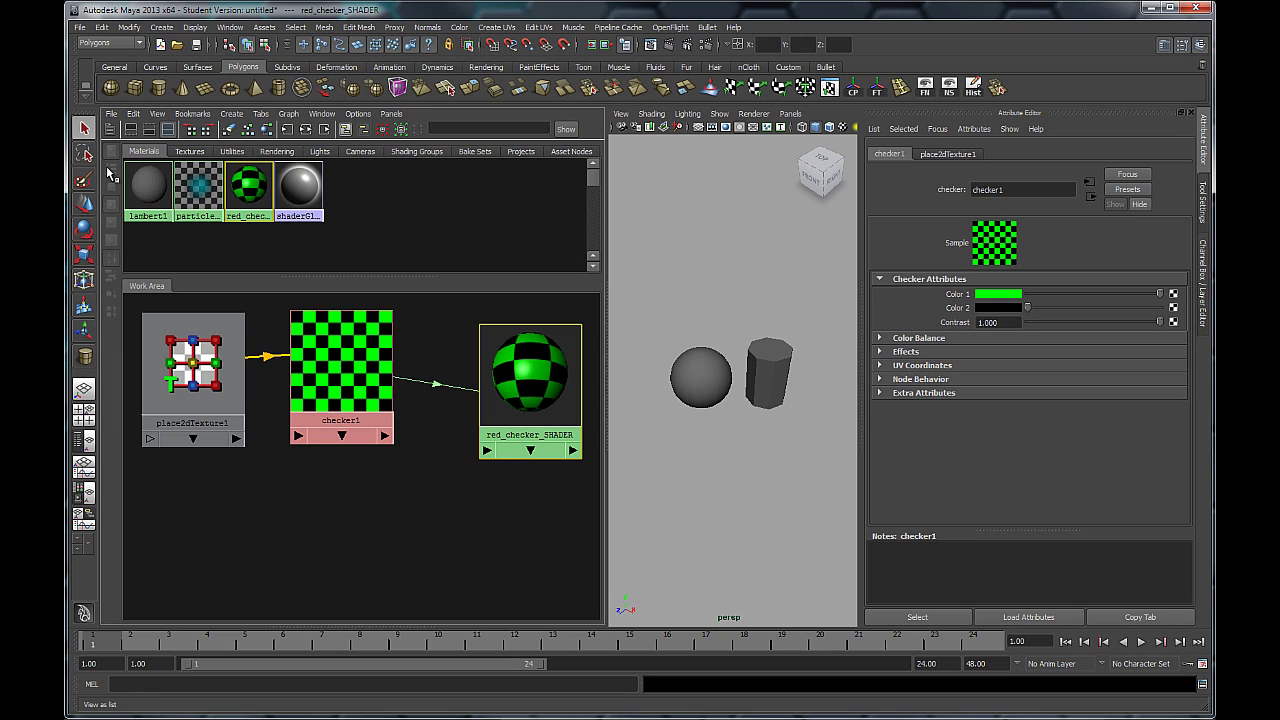
Step: Restore the Hypershade's create bar
click(110, 129)
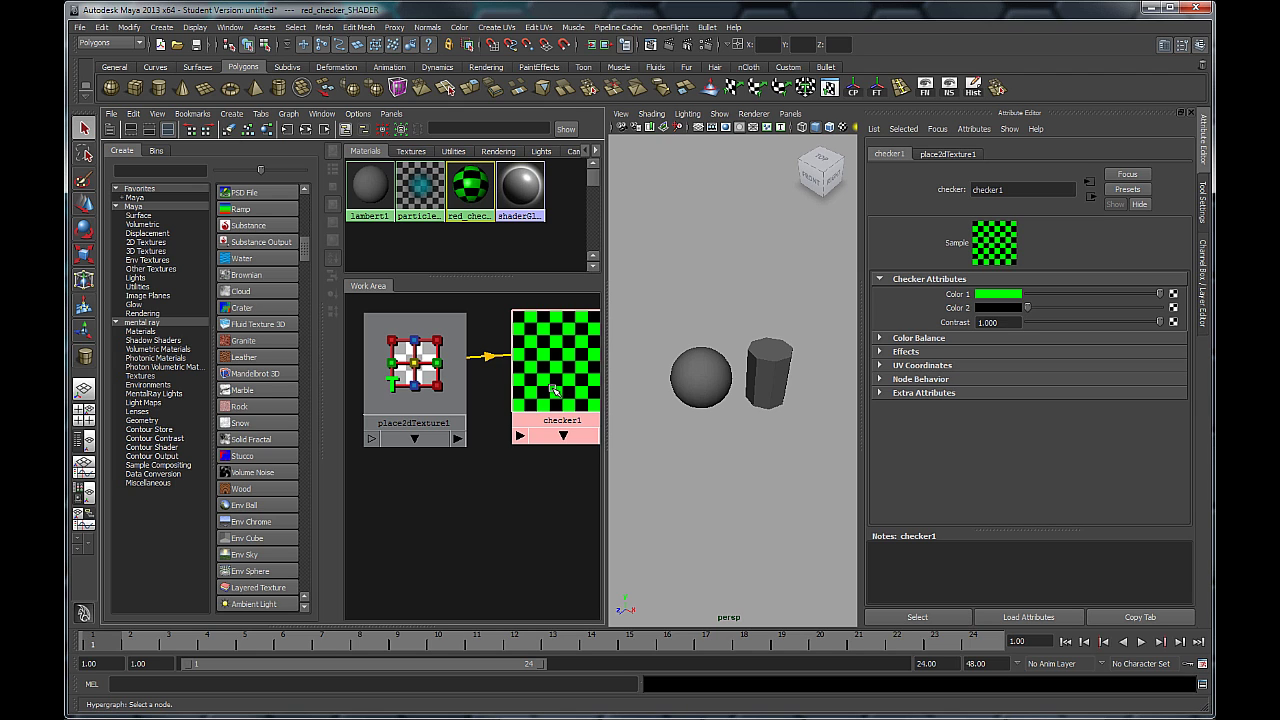
Step: Add a second 2D checker texture to the Work Area beside the existing red_checker_SHADER network
alt+middle_drag(570, 366, 456, 393)
alt+middle_drag(559, 391, 445, 343)
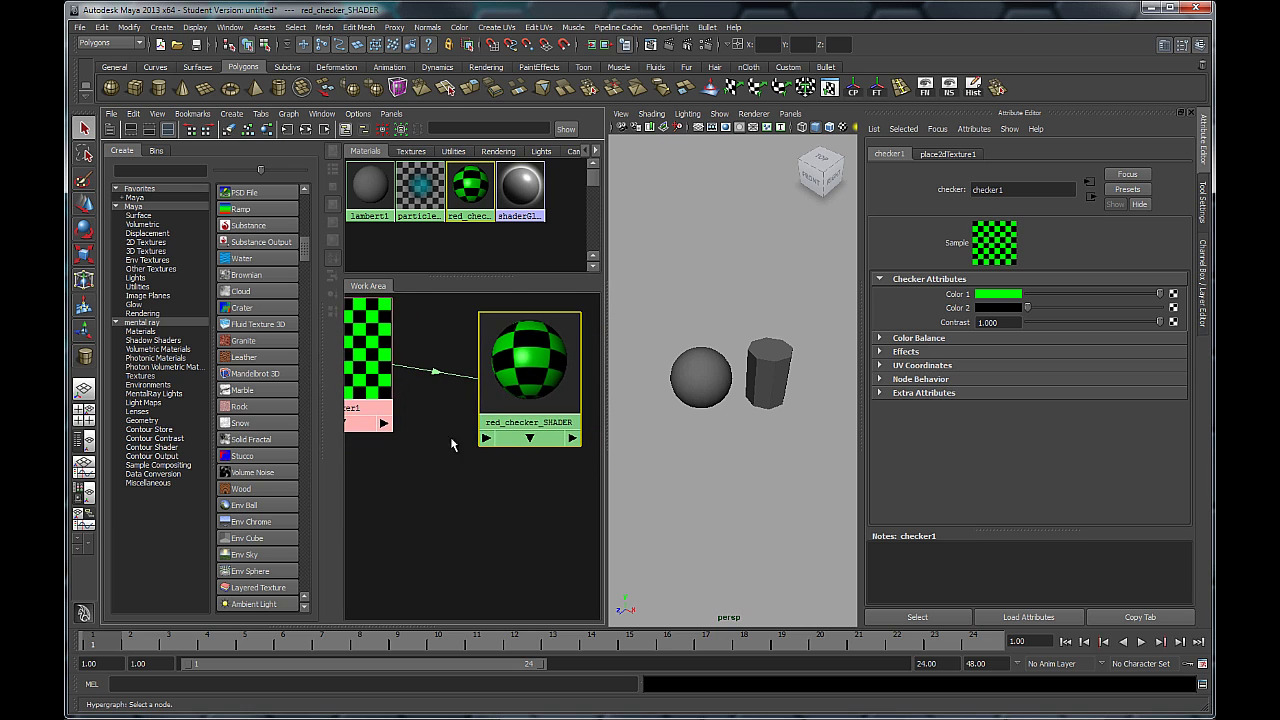
drag(323, 408, 385, 422)
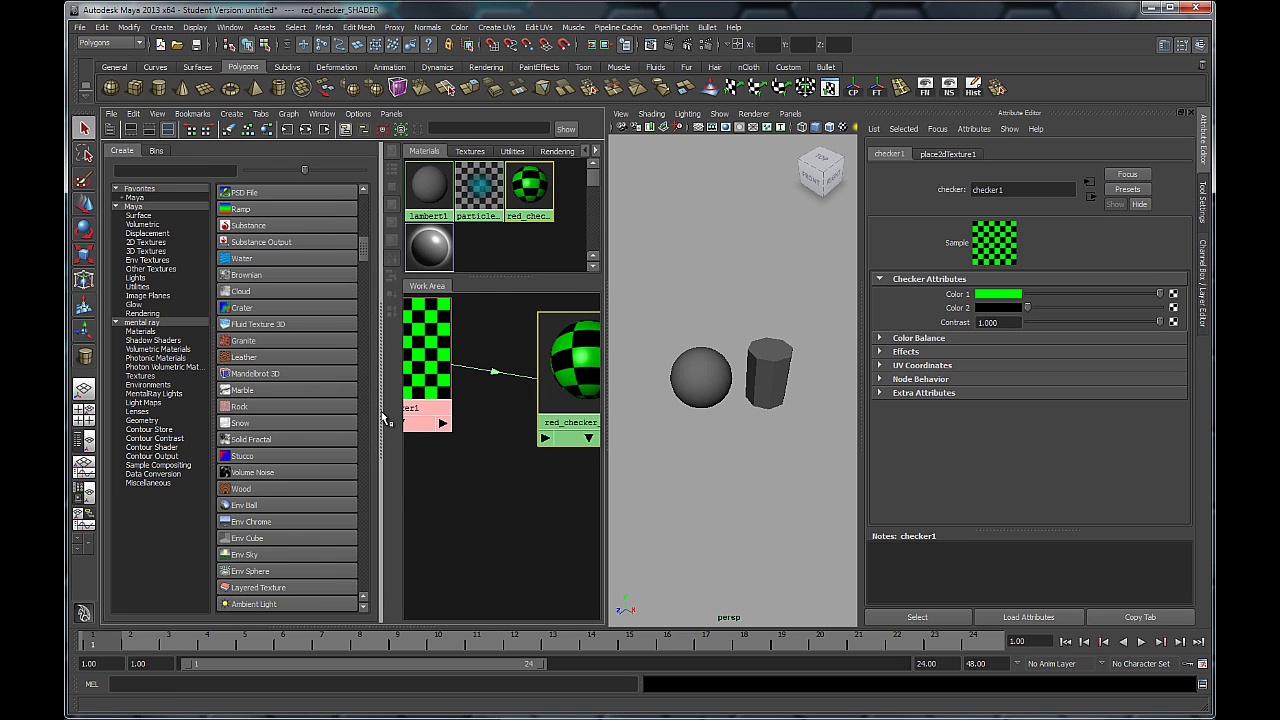
scroll(278, 395, up, 10)
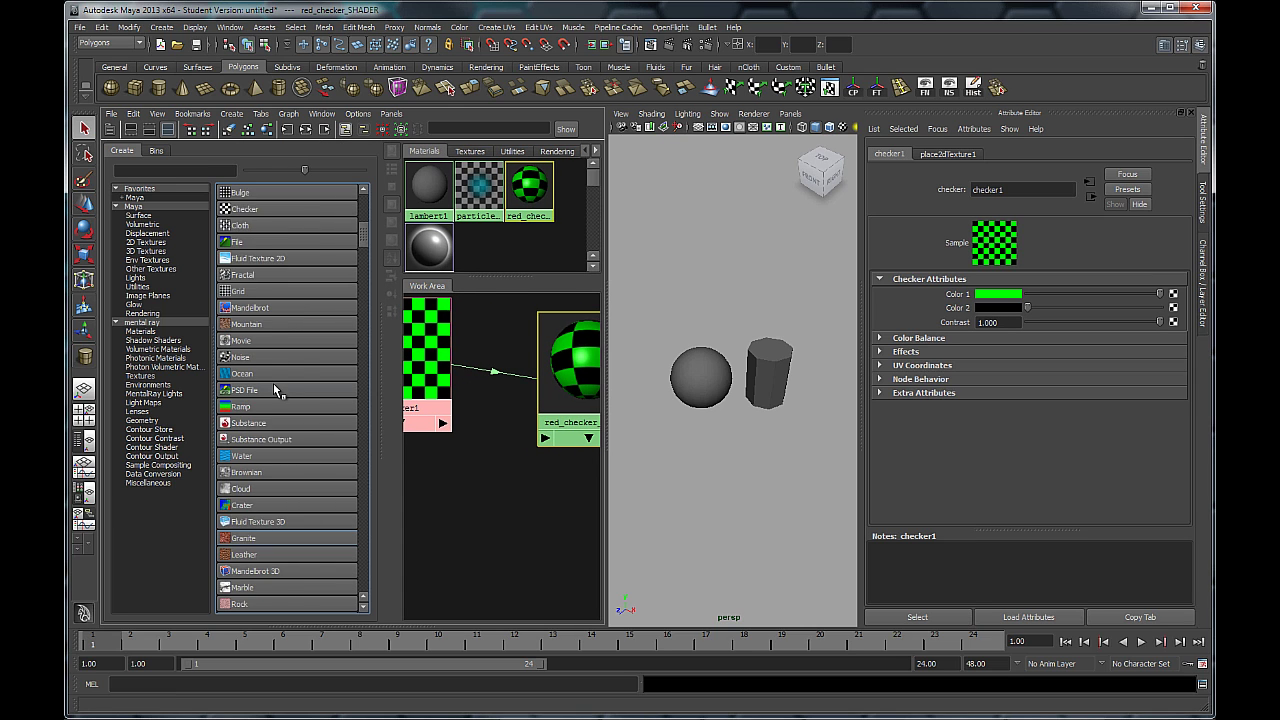
scroll(284, 402, up, 1)
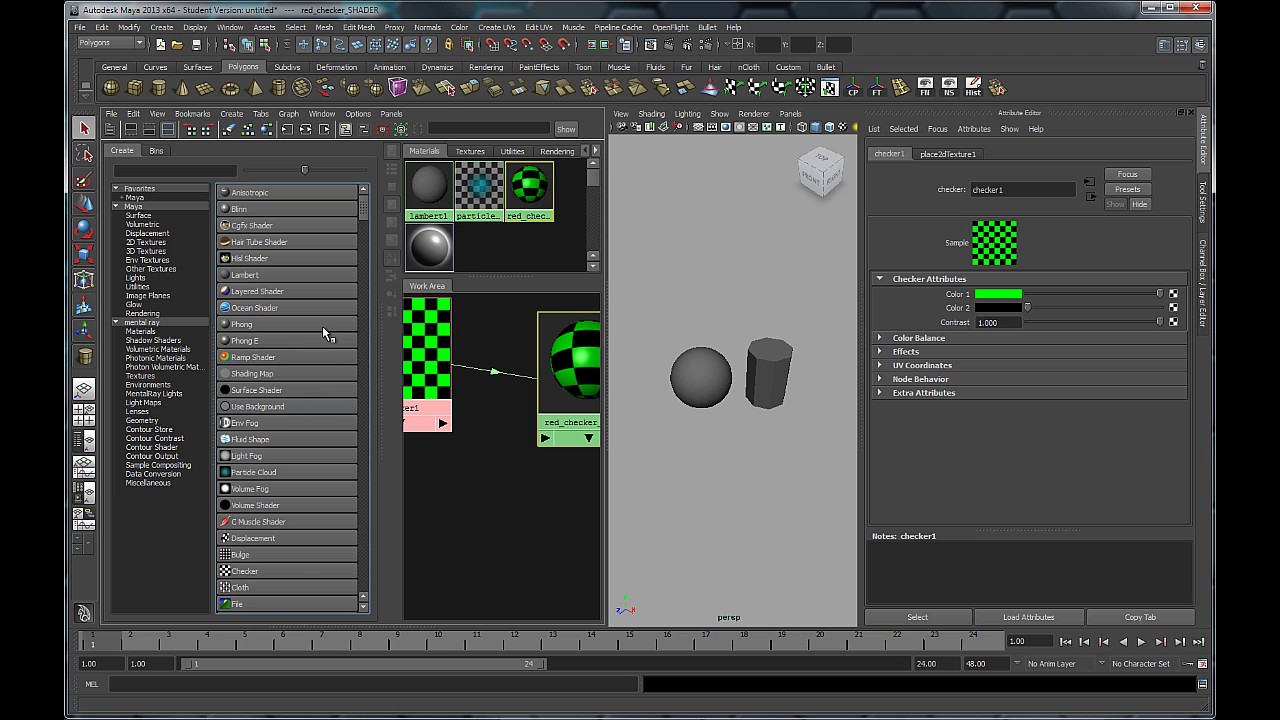
scroll(322, 326, down, 4)
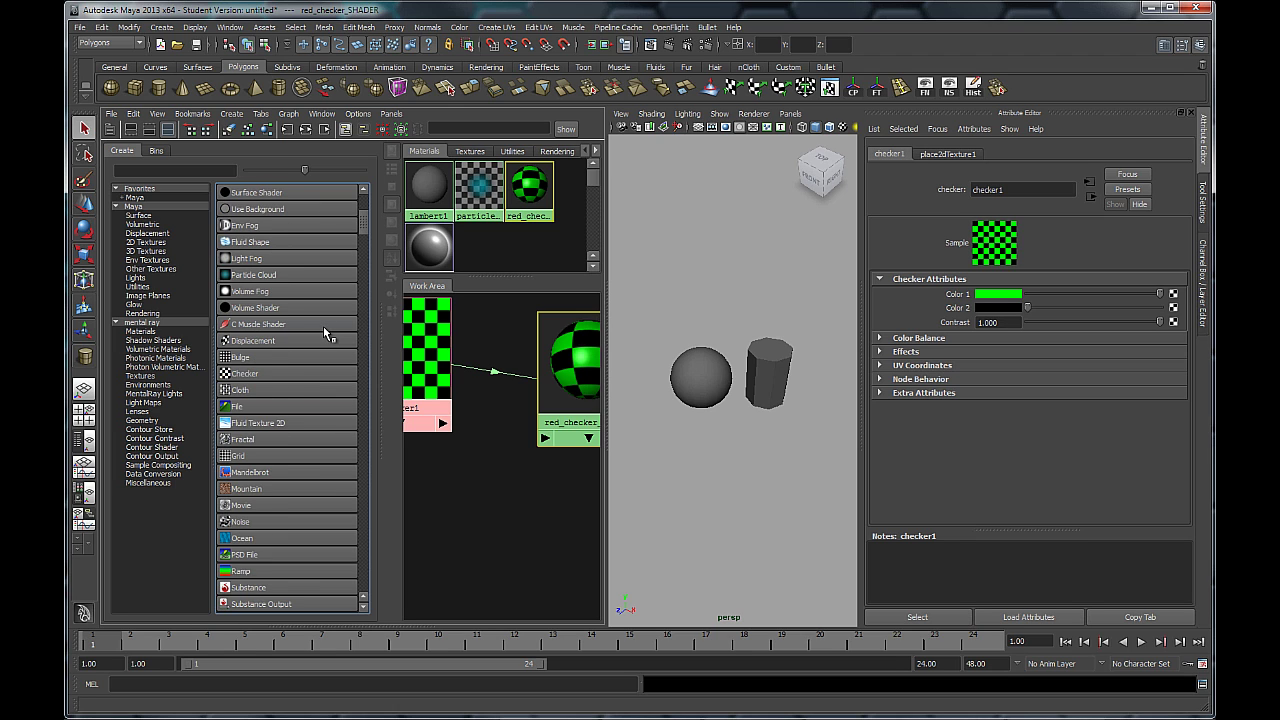
scroll(323, 326, down, 3)
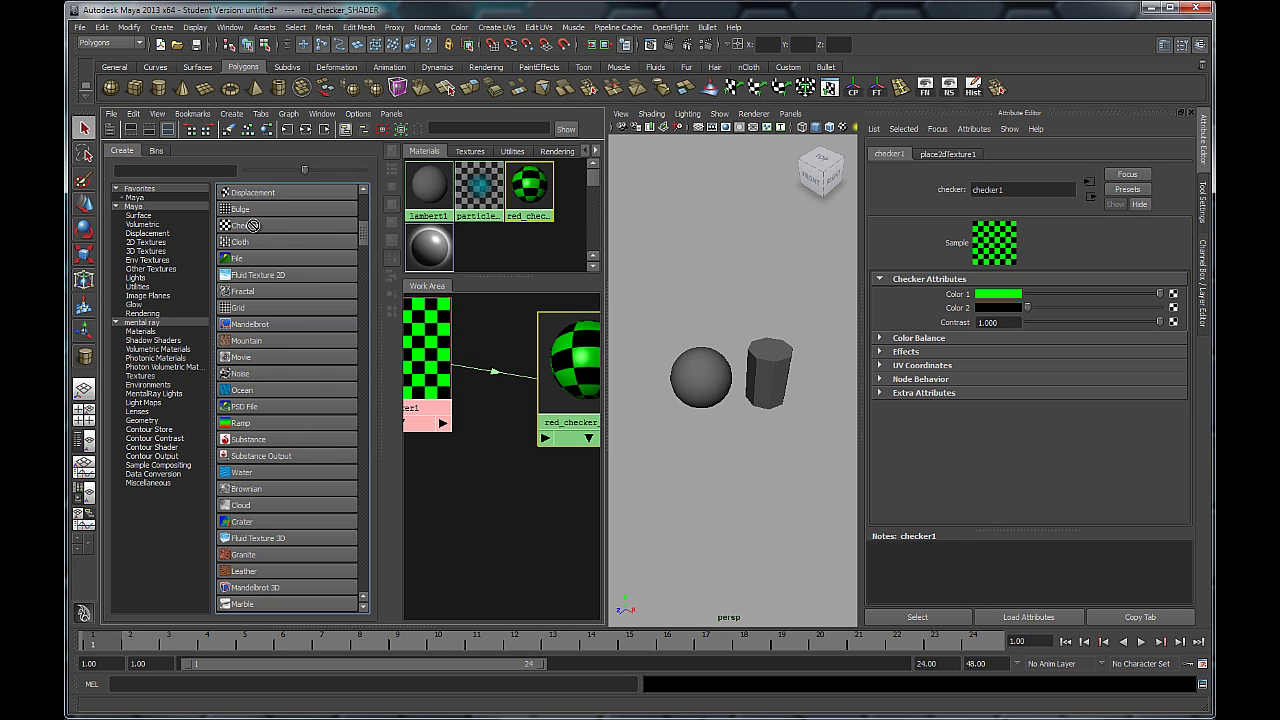
middle_drag(248, 232, 447, 550)
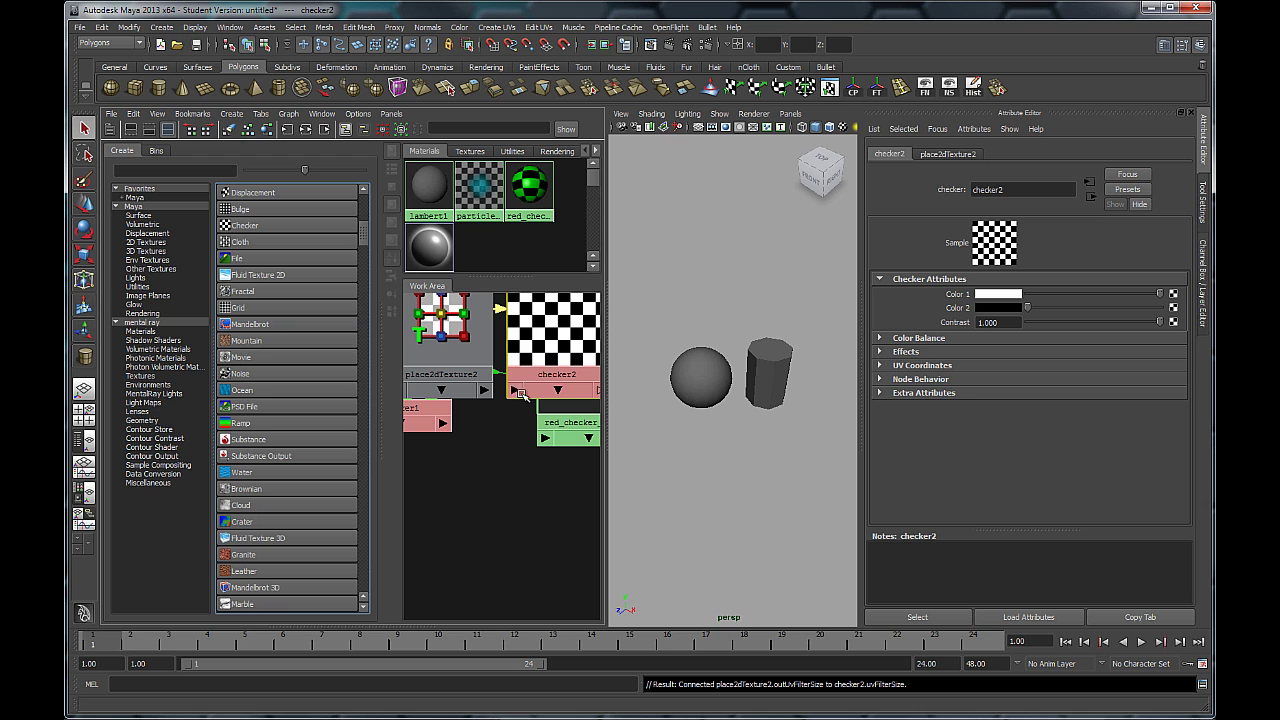
scroll(474, 414, down, 1)
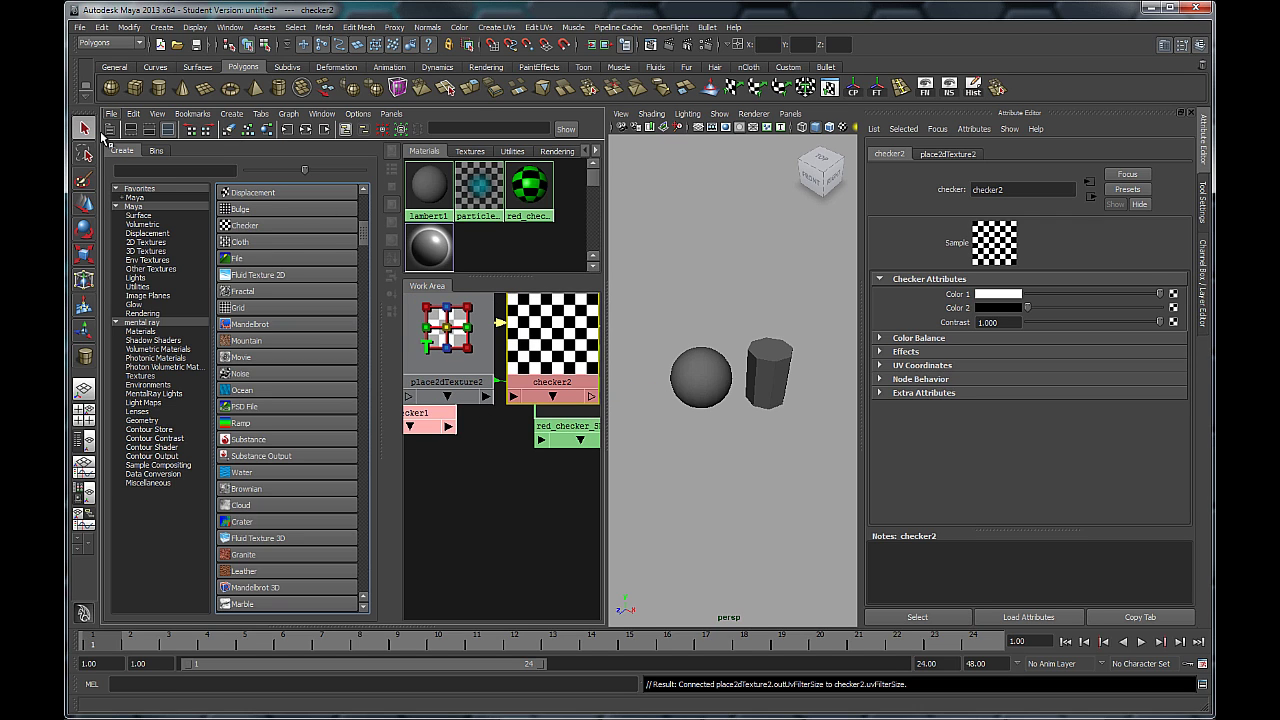
Step: Hide the create bar and move the second checker and its placement node below the green checker network
click(109, 130)
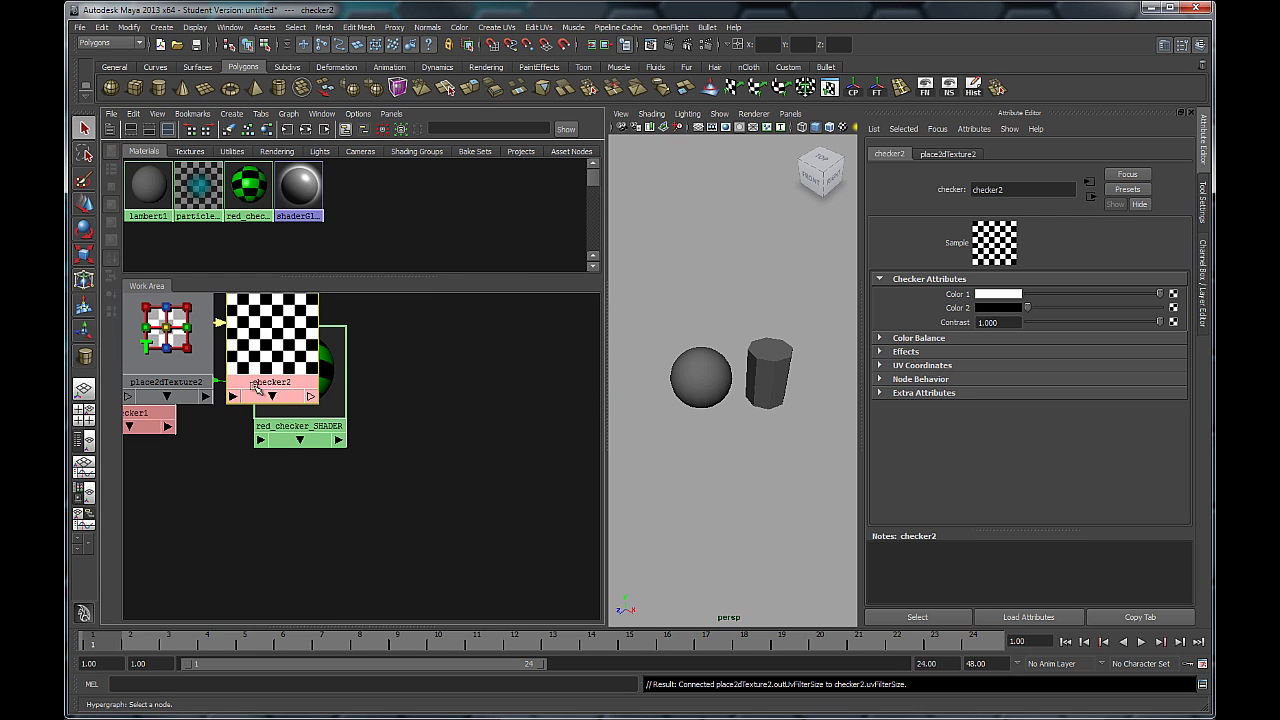
drag(255, 387, 283, 588)
drag(155, 370, 155, 570)
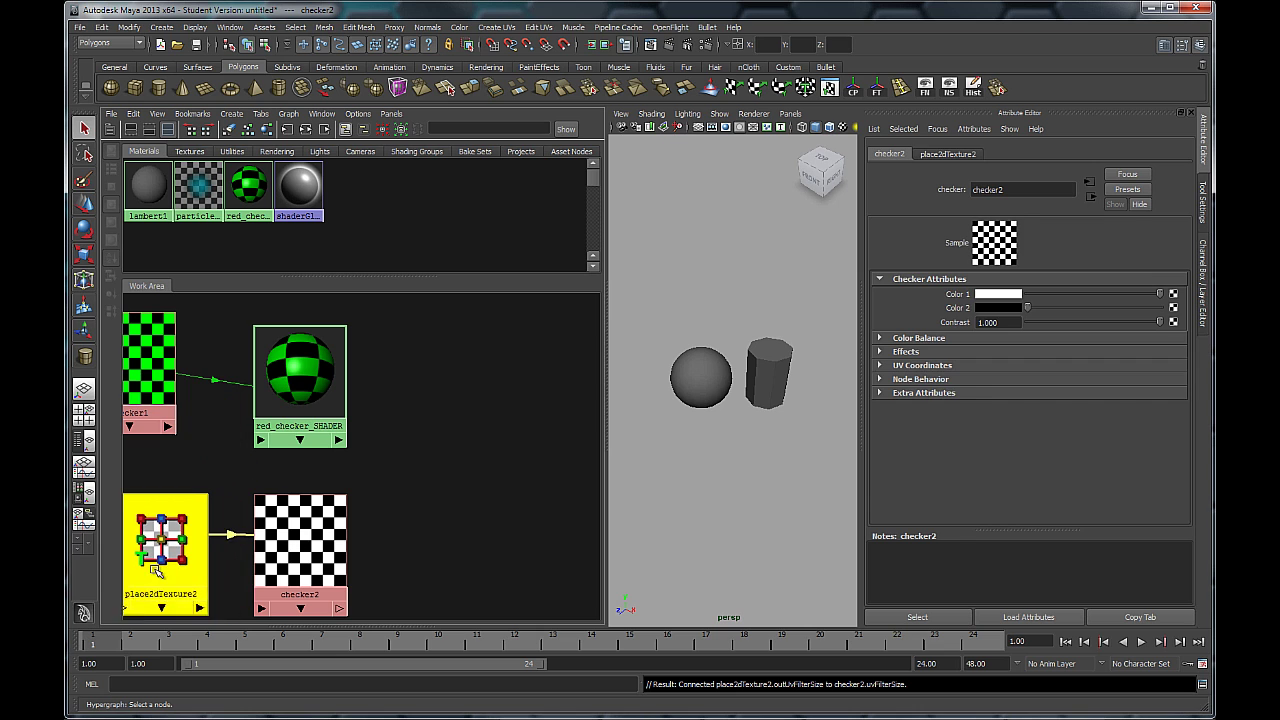
Step: Spread red_checker_SHADER, the green checker and its placement node into an evenly spaced row in the Work Area
drag(300, 378, 520, 368)
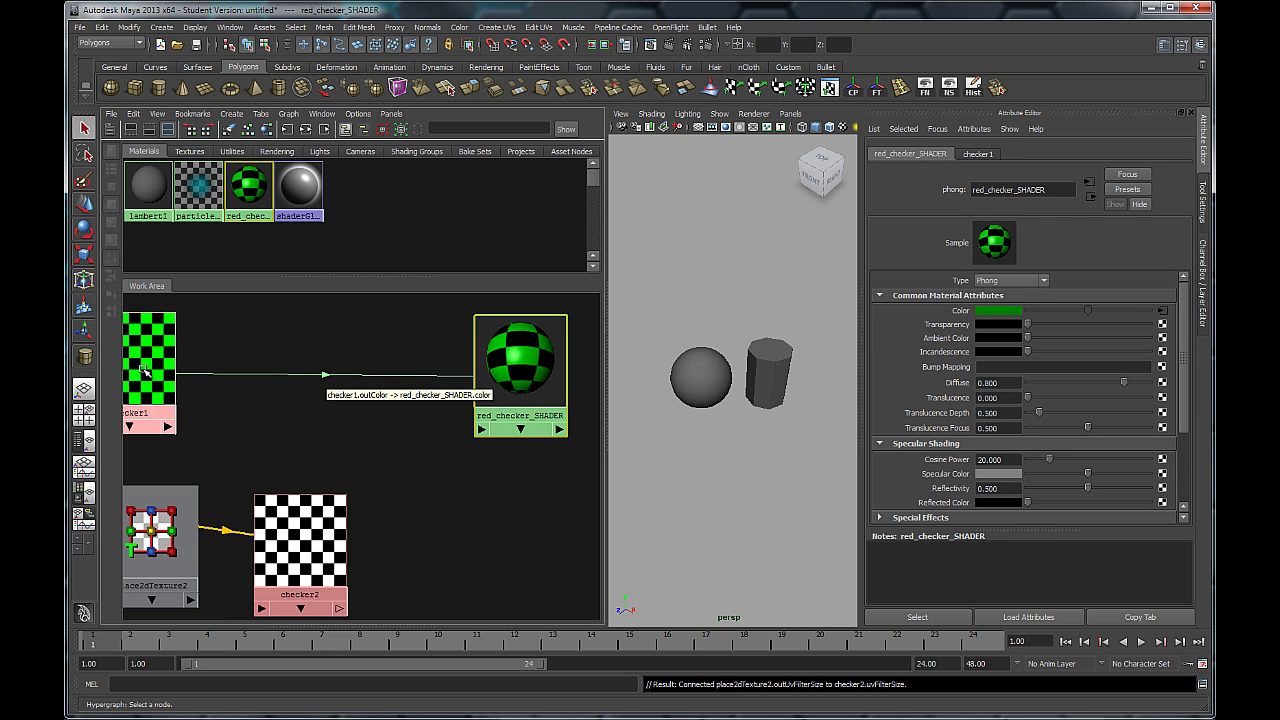
drag(145, 370, 307, 379)
alt+middle_drag(212, 432, 358, 418)
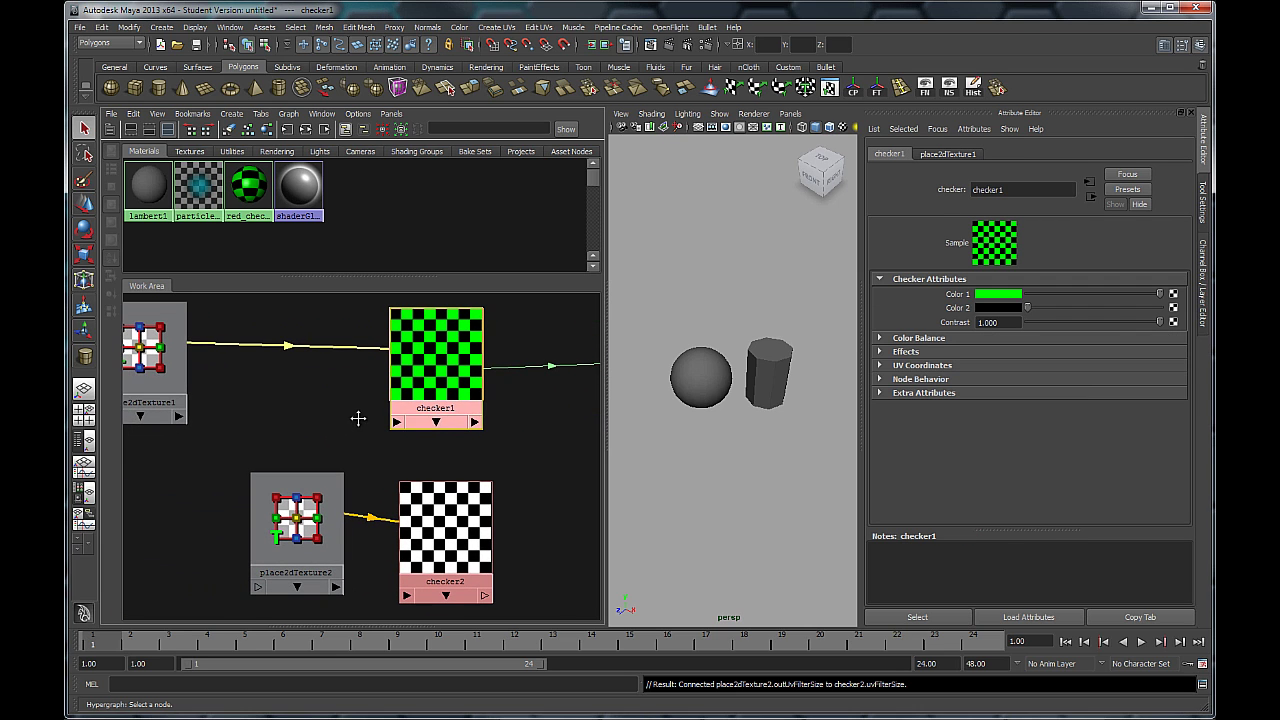
drag(155, 370, 319, 378)
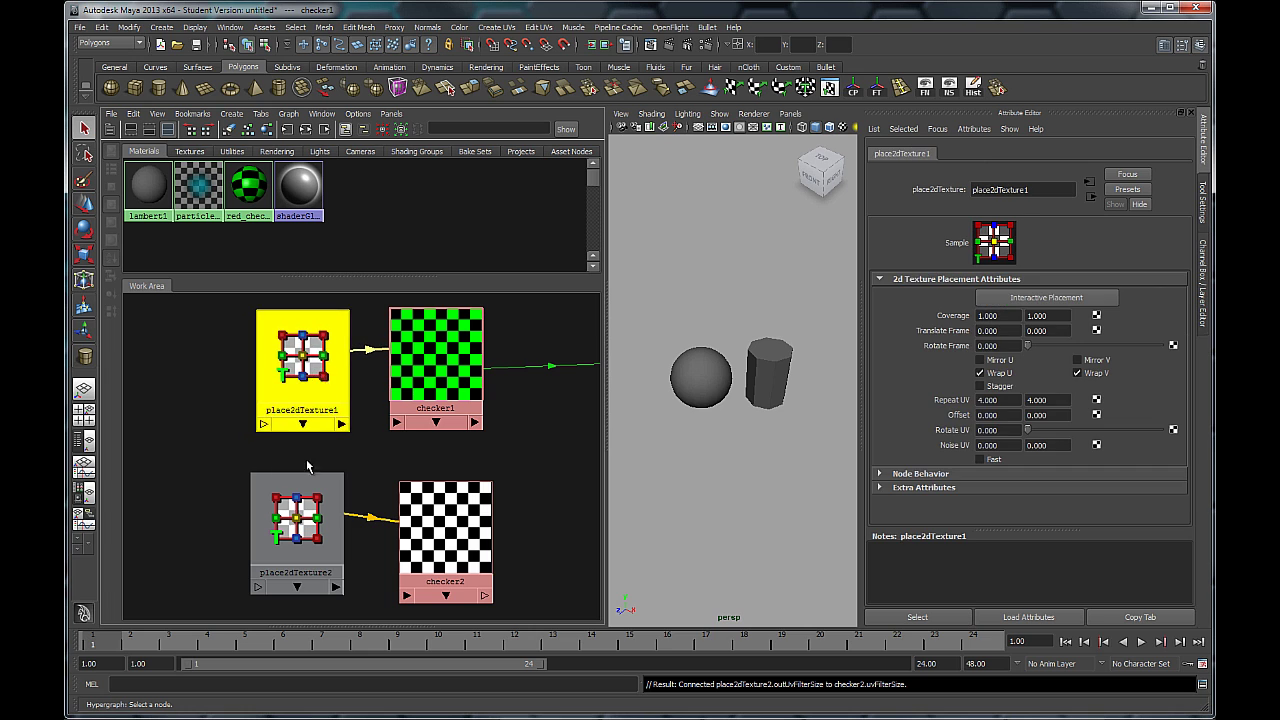
Step: Align the second checker and its placement node under the first pair, and lower red_checker_SHADER between the two rows
drag(307, 476, 312, 484)
drag(445, 540, 437, 536)
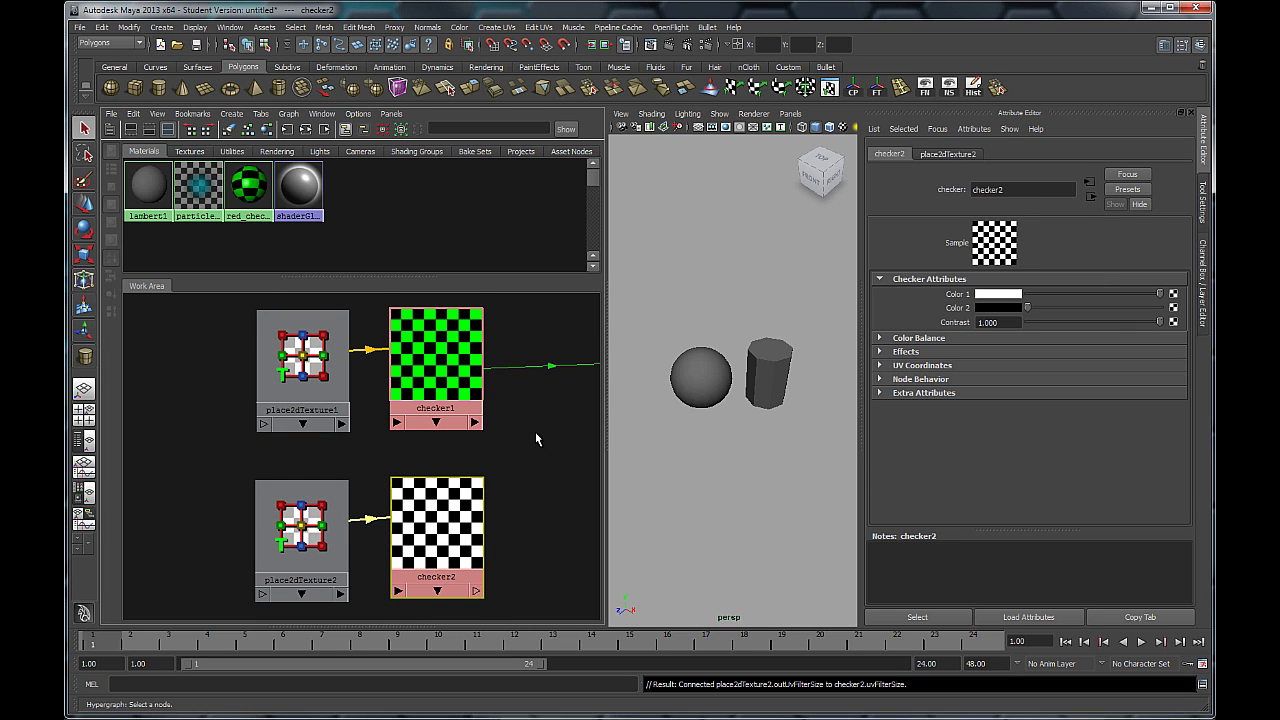
alt+middle_drag(535, 437, 428, 473)
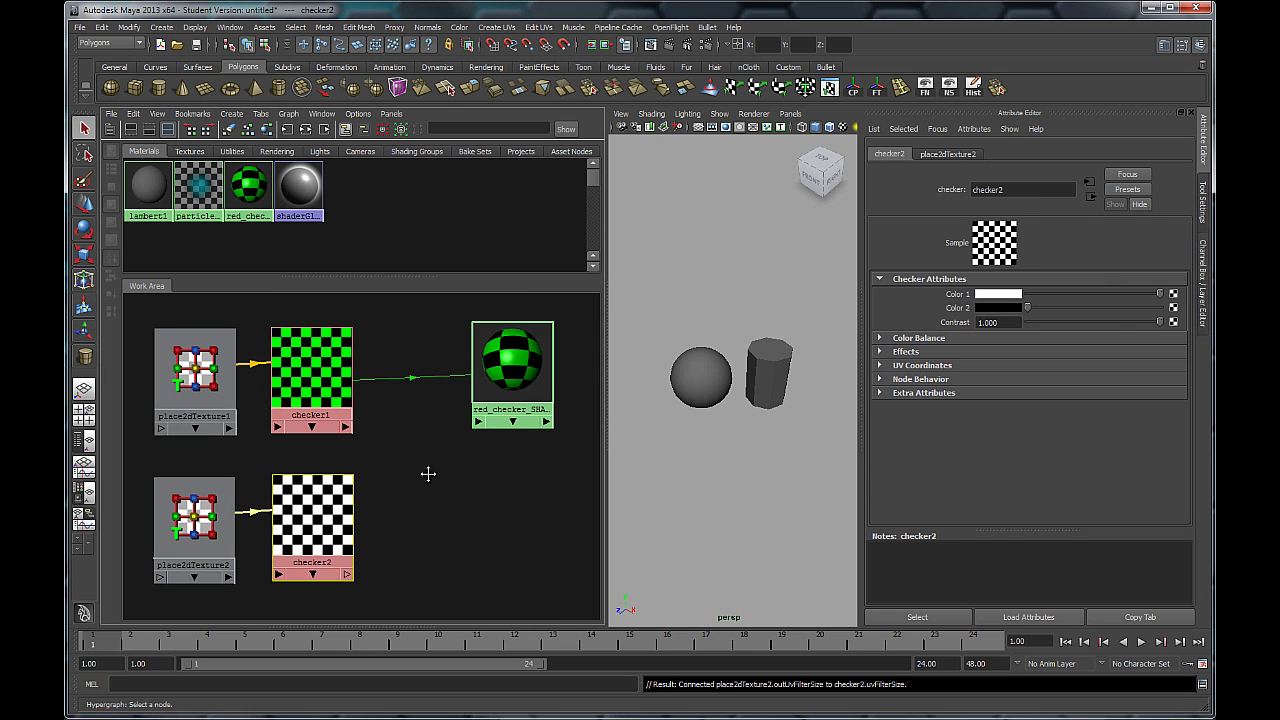
drag(506, 378, 510, 462)
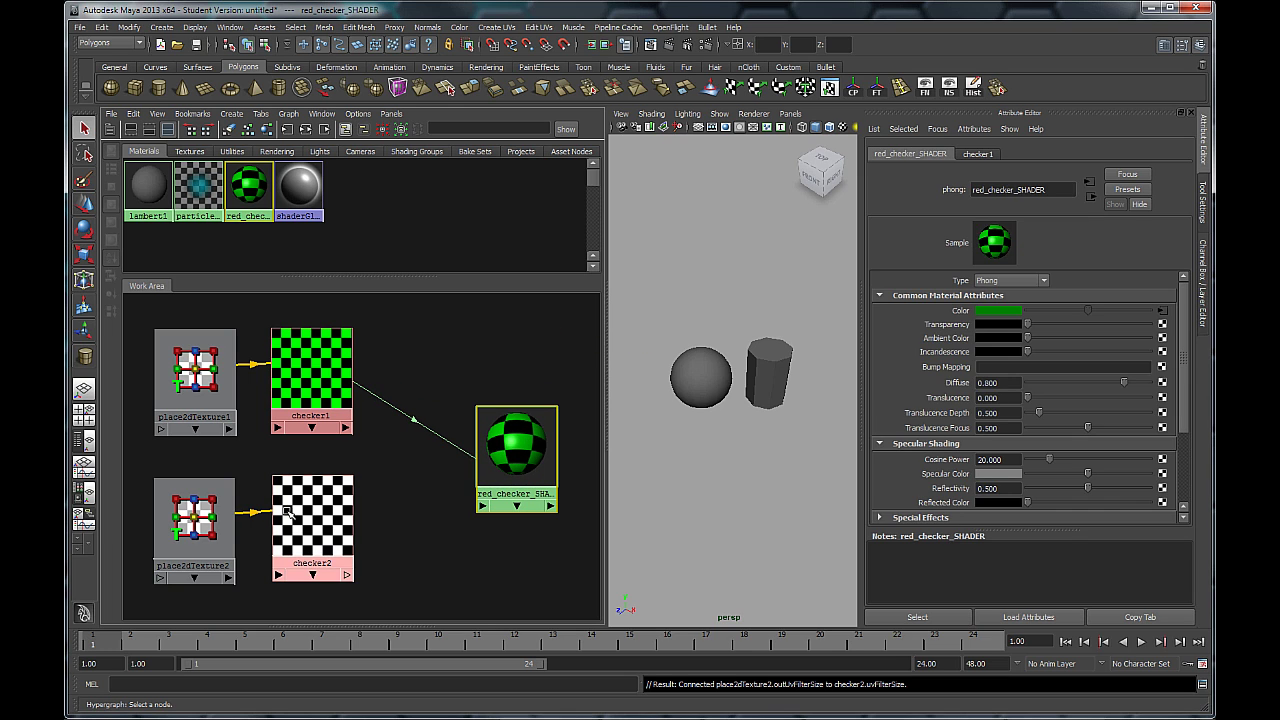
Step: Rename the green checker texture as green_colour_check
click(287, 512)
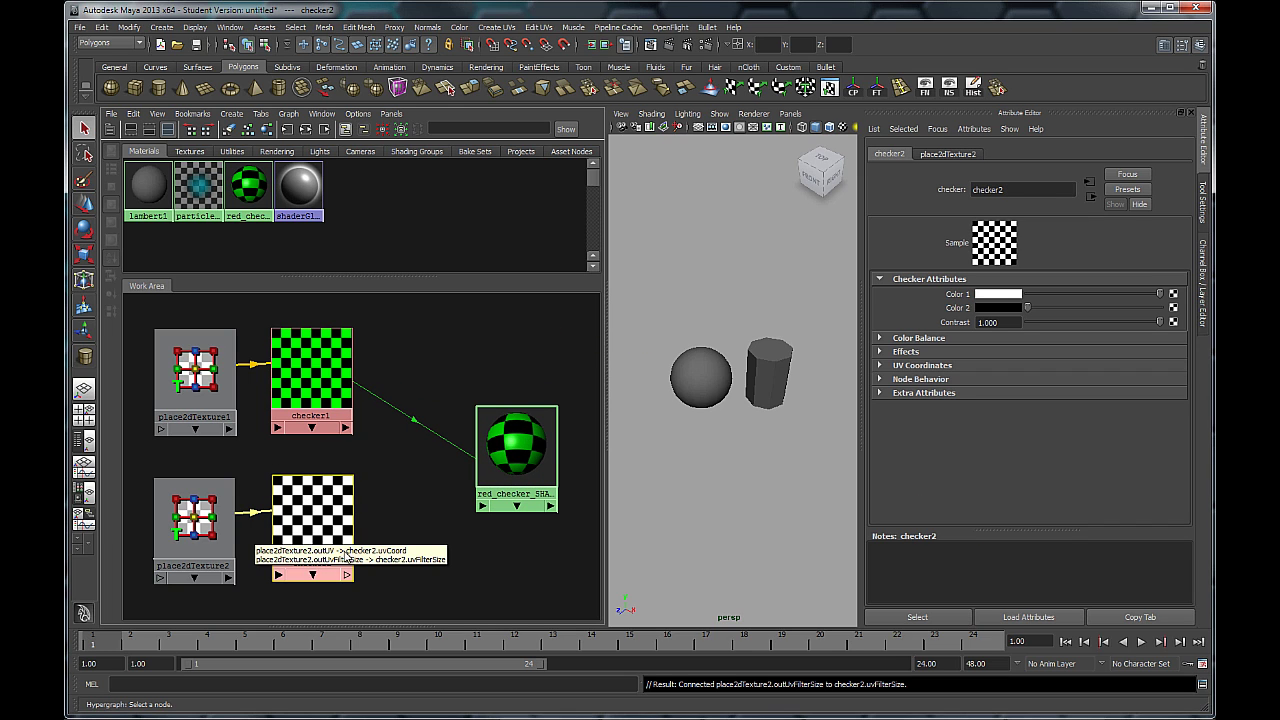
click(330, 405)
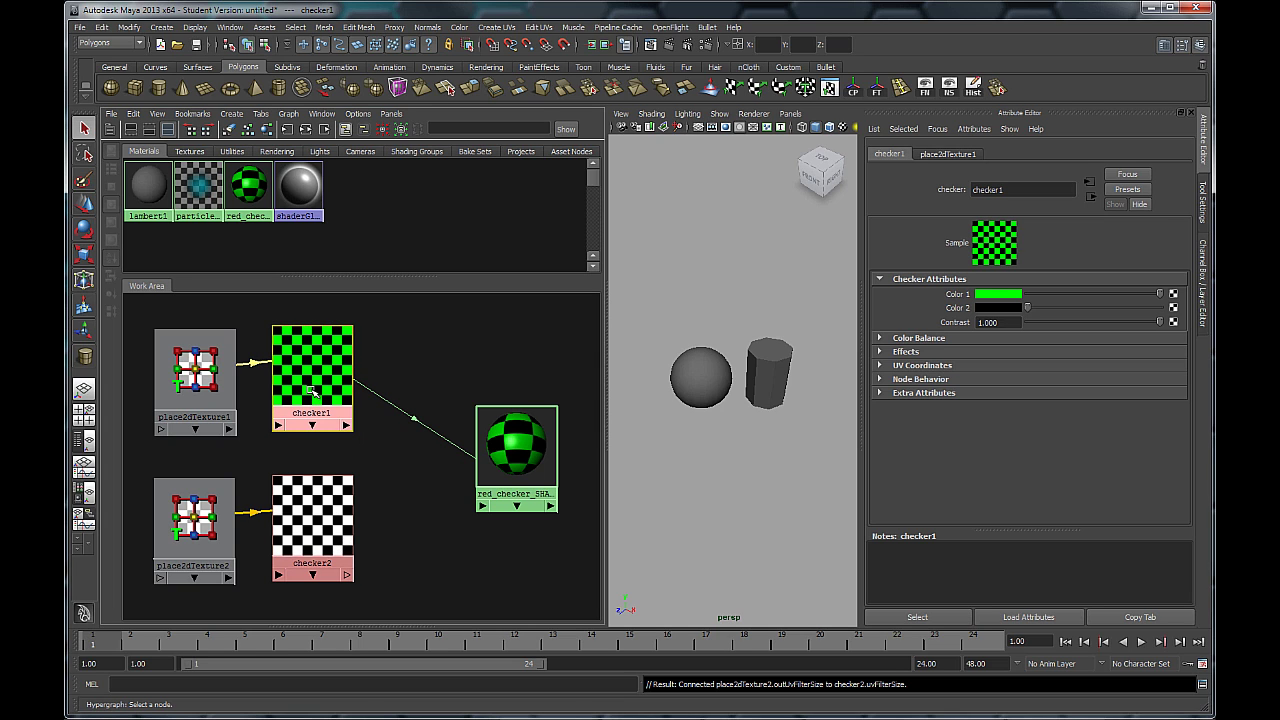
double_click(1012, 190)
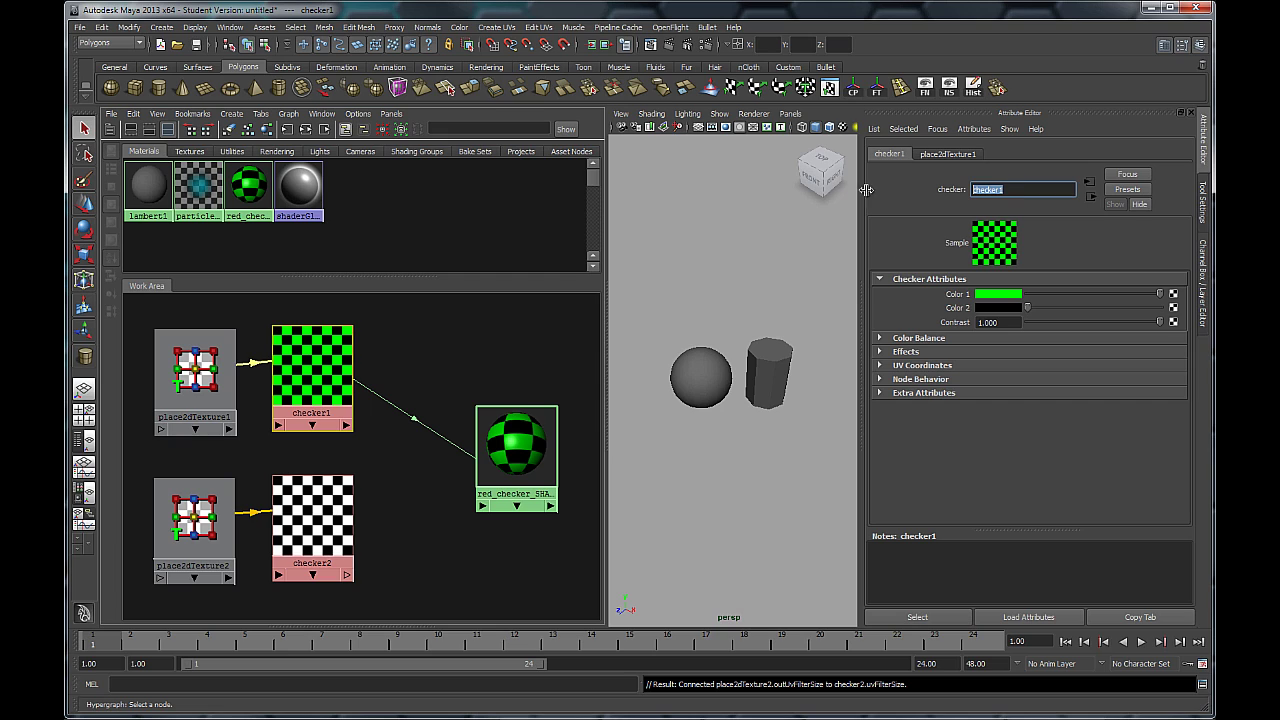
text(green_colour_)
key(Return)
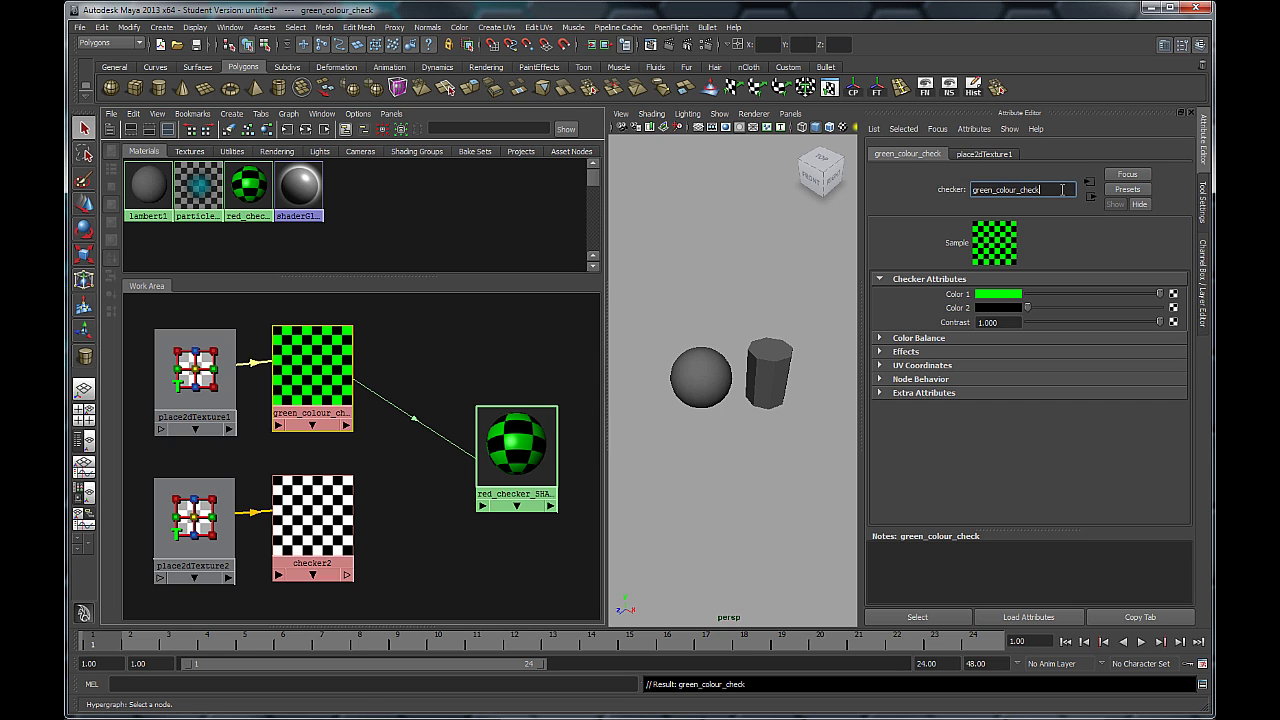
Step: Rename the black-and-white checker texture as trans_check
click(316, 527)
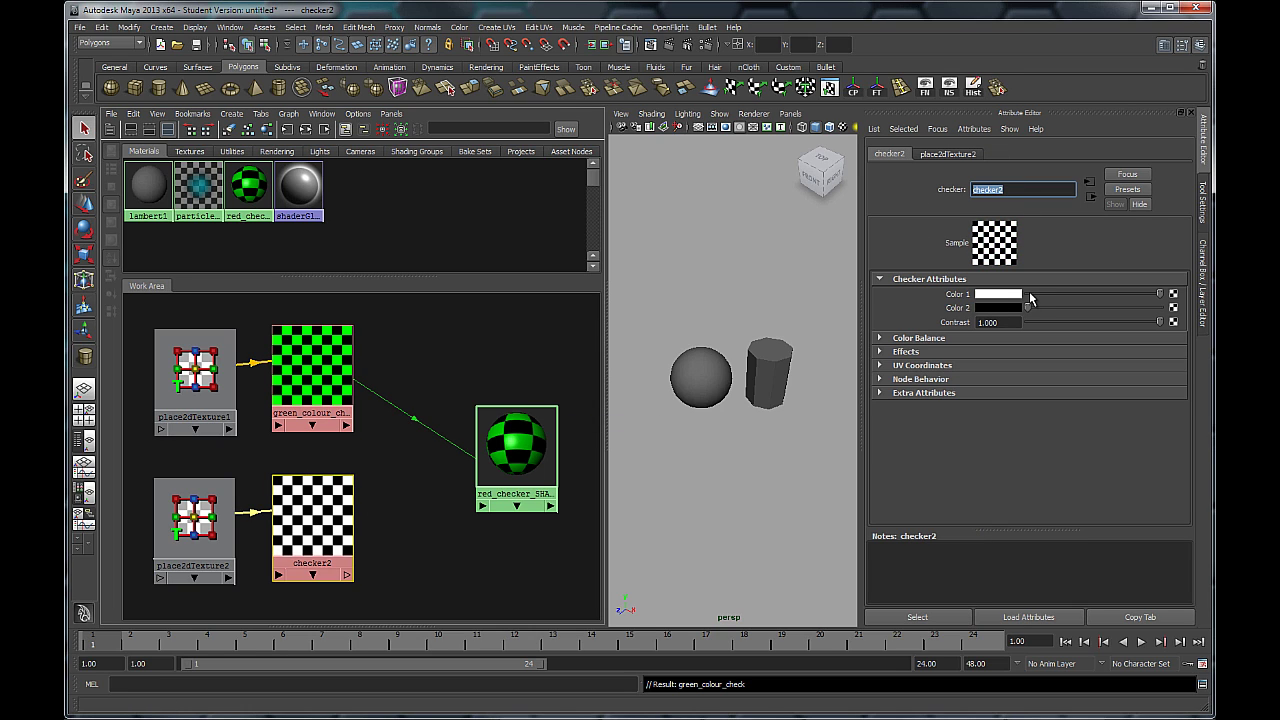
text(trans_)
key(Return)
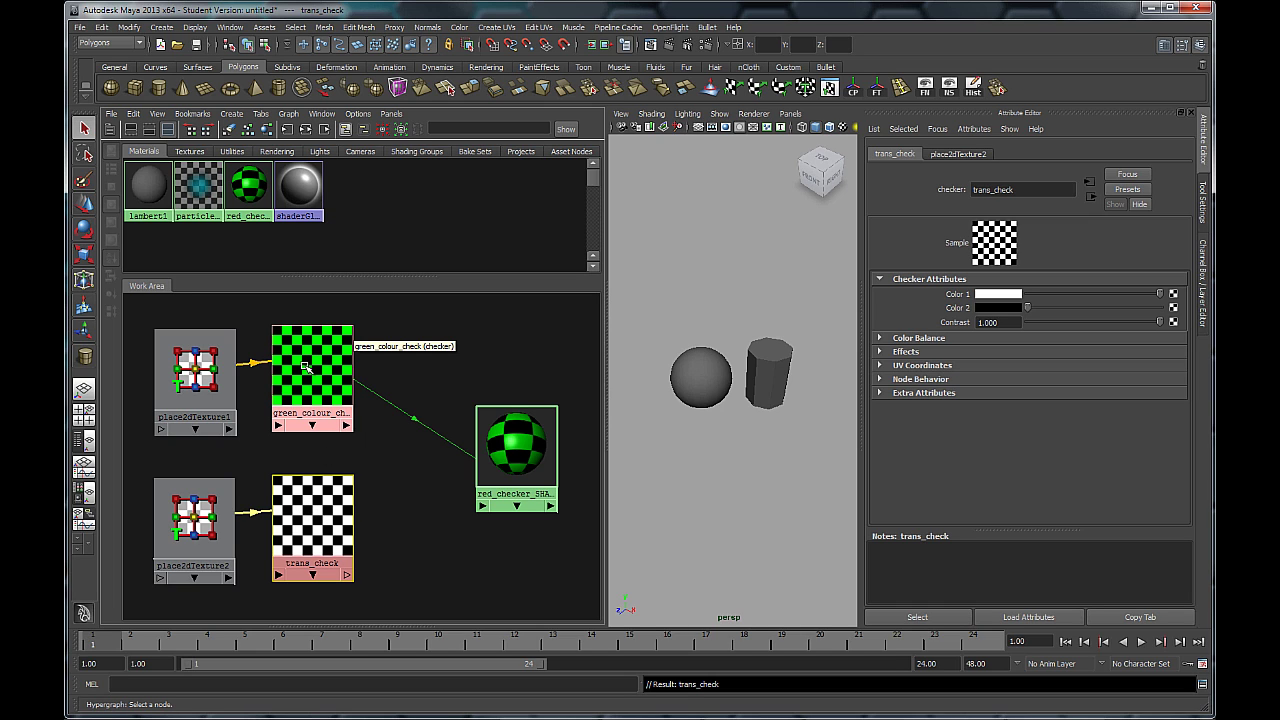
Step: Narrow the Hypershade slightly and connect trans_check to the Transparency attribute of red_checker_SHADER
click(212, 518)
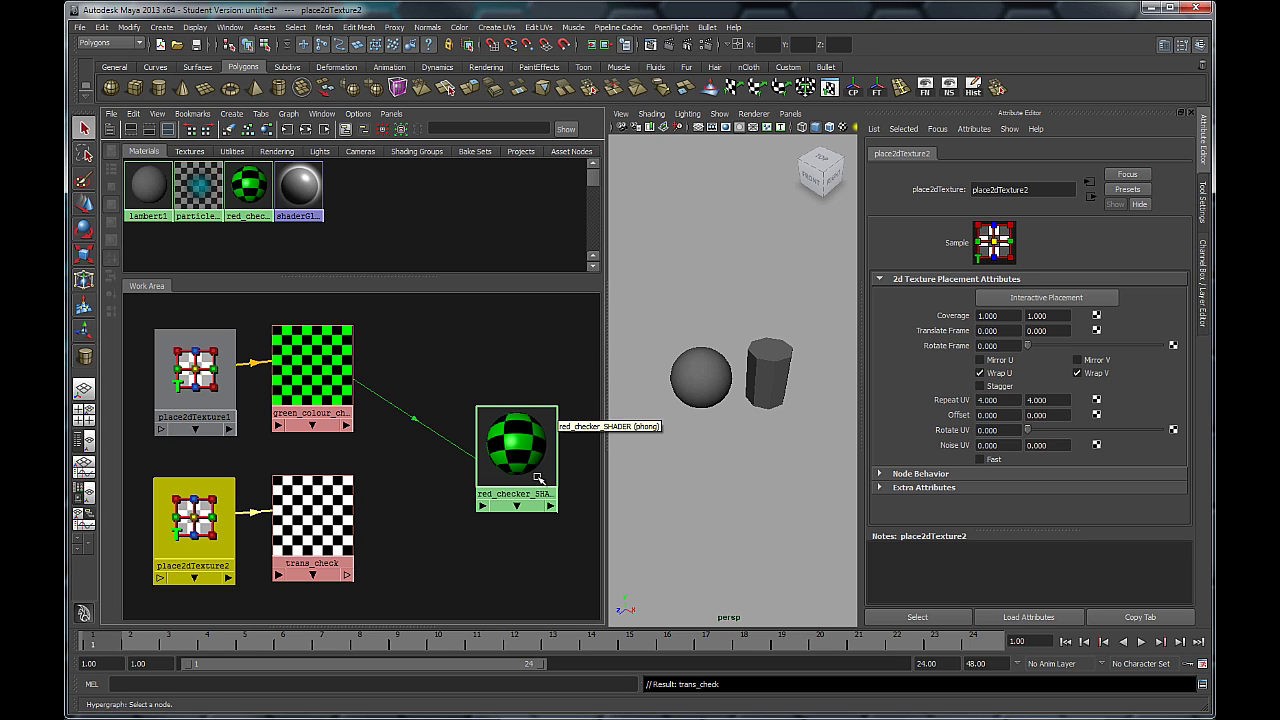
drag(607, 398, 553, 398)
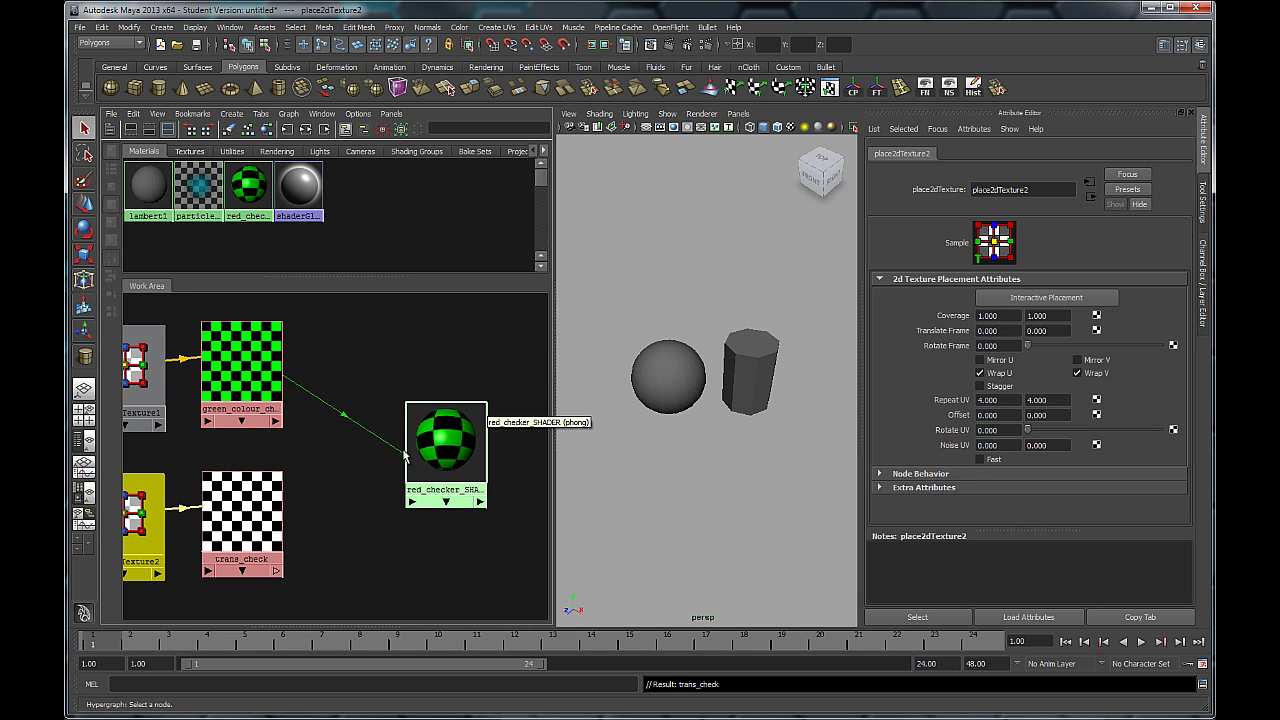
click(449, 440)
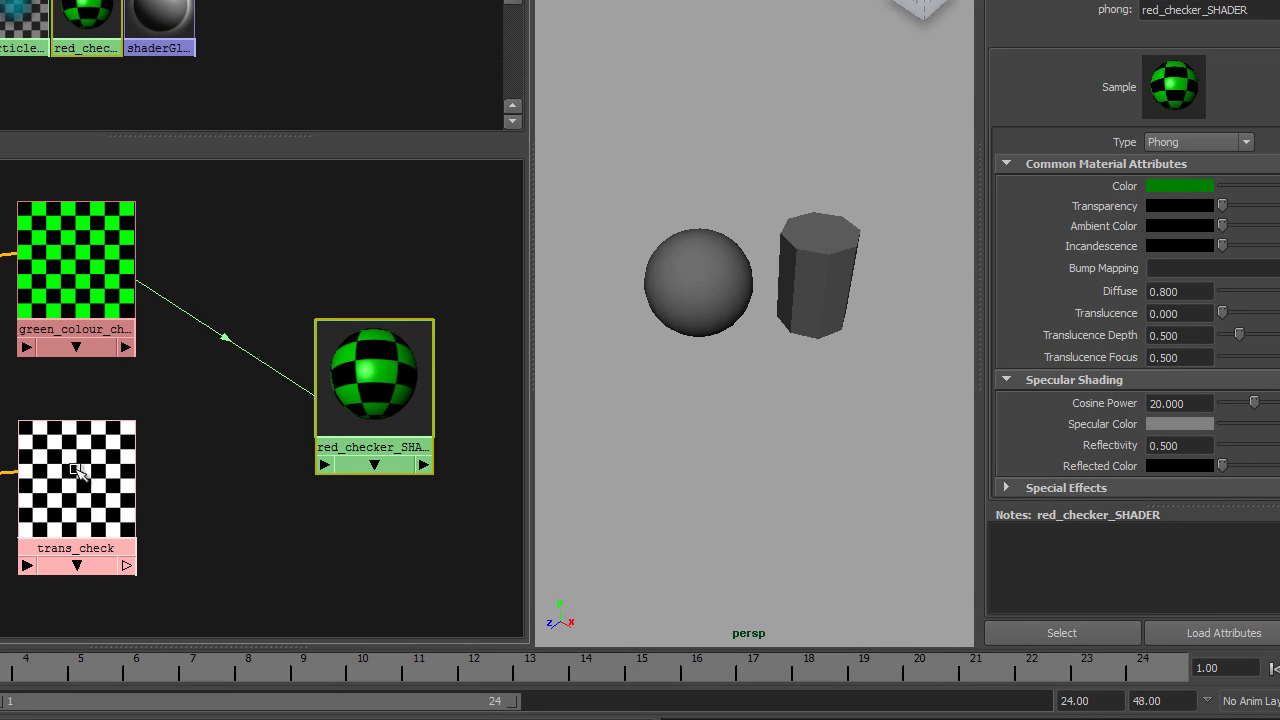
middle_drag(78, 467, 1110, 205)
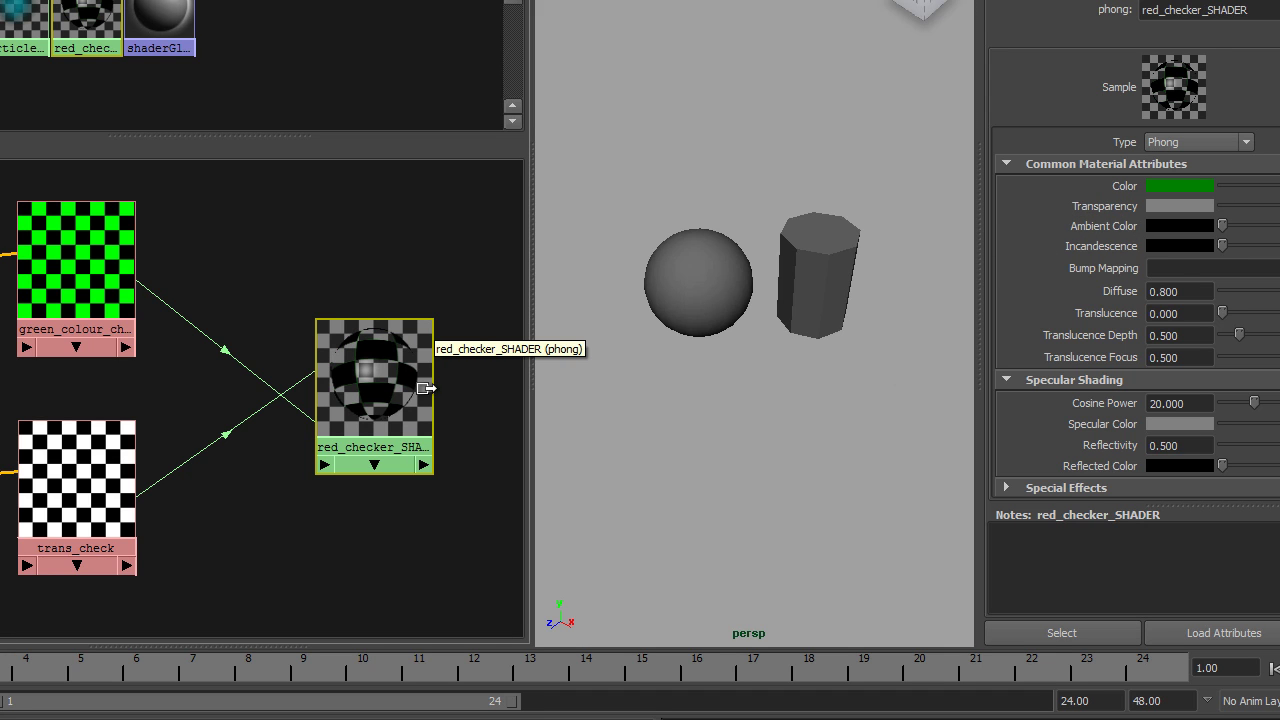
Step: Examine the red_checker_SHADER swatch up close and compare it with the trans_check texture feeding its transparency
scroll(390, 375, up, 1)
scroll(414, 429, up, 4)
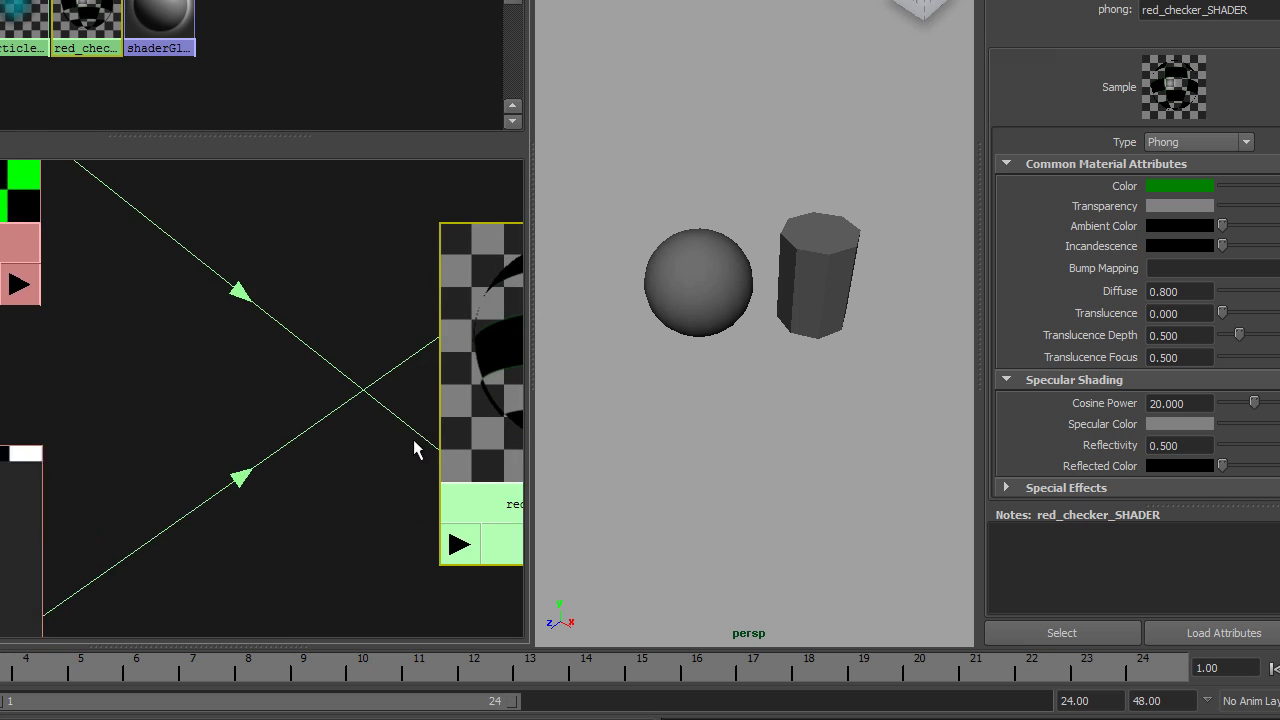
alt+middle_drag(471, 366, 99, 364)
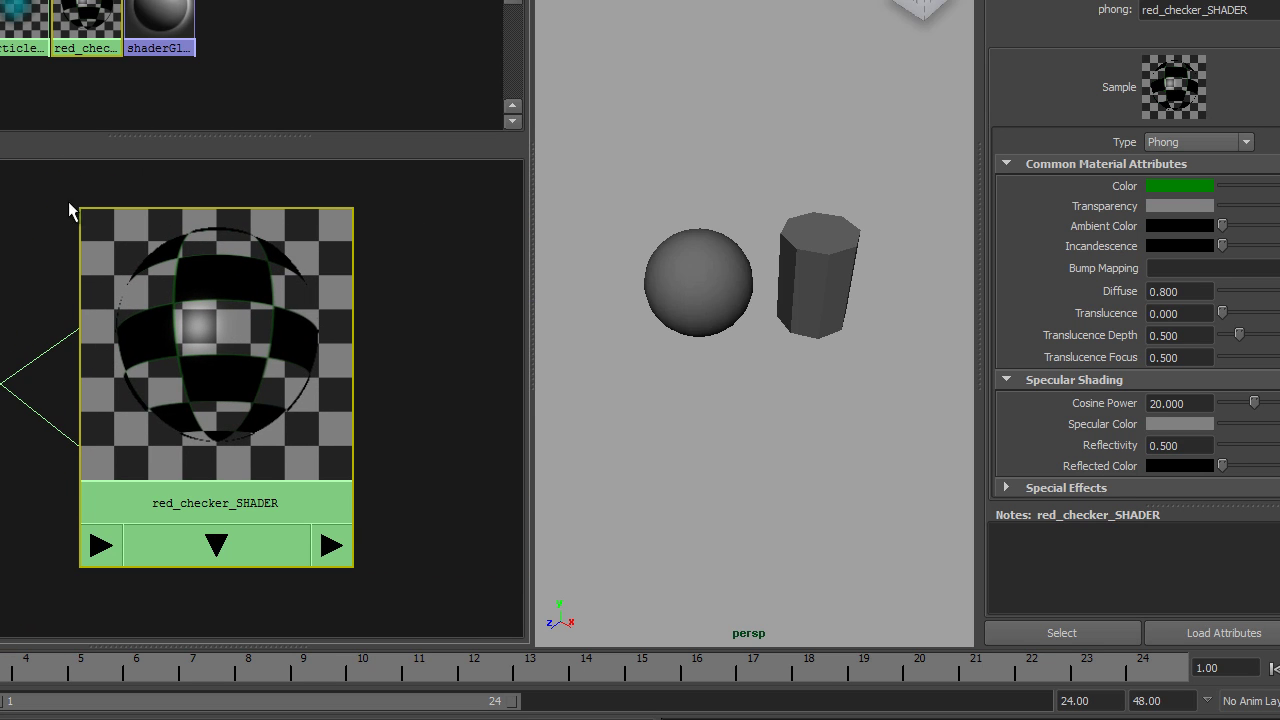
alt+middle_drag(57, 475, 562, 351)
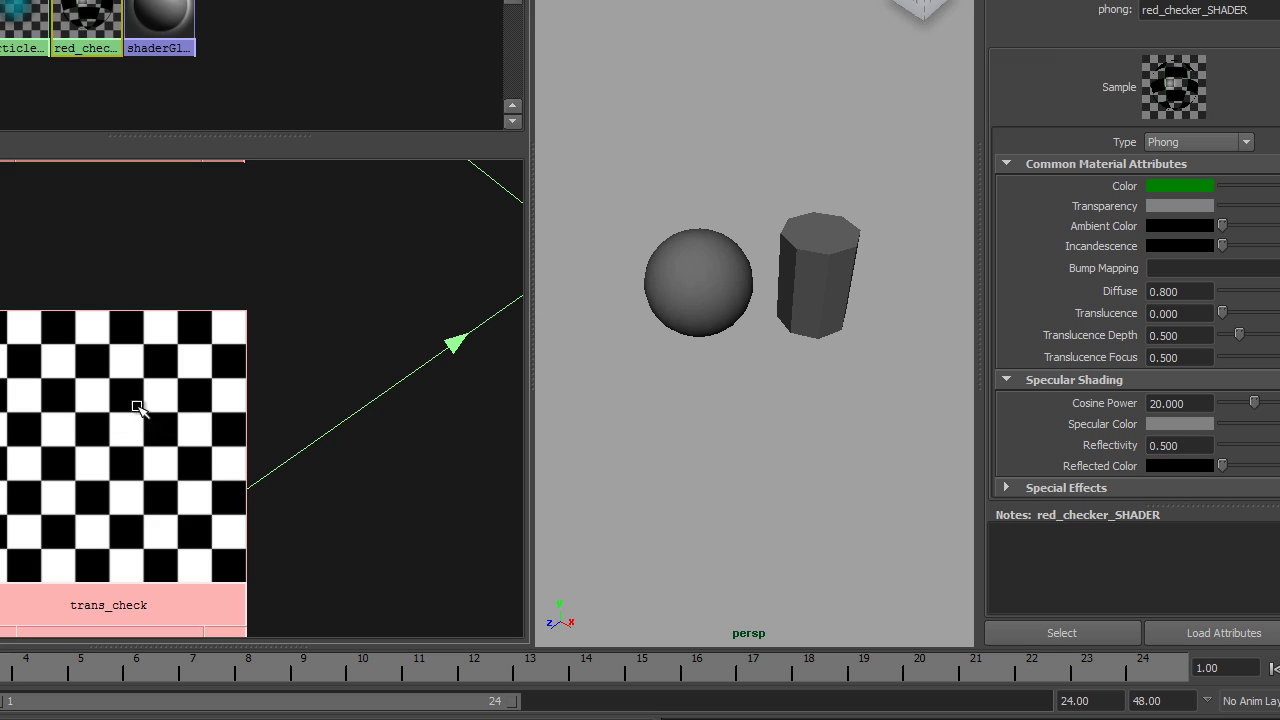
alt+middle_drag(464, 252, 0, 345)
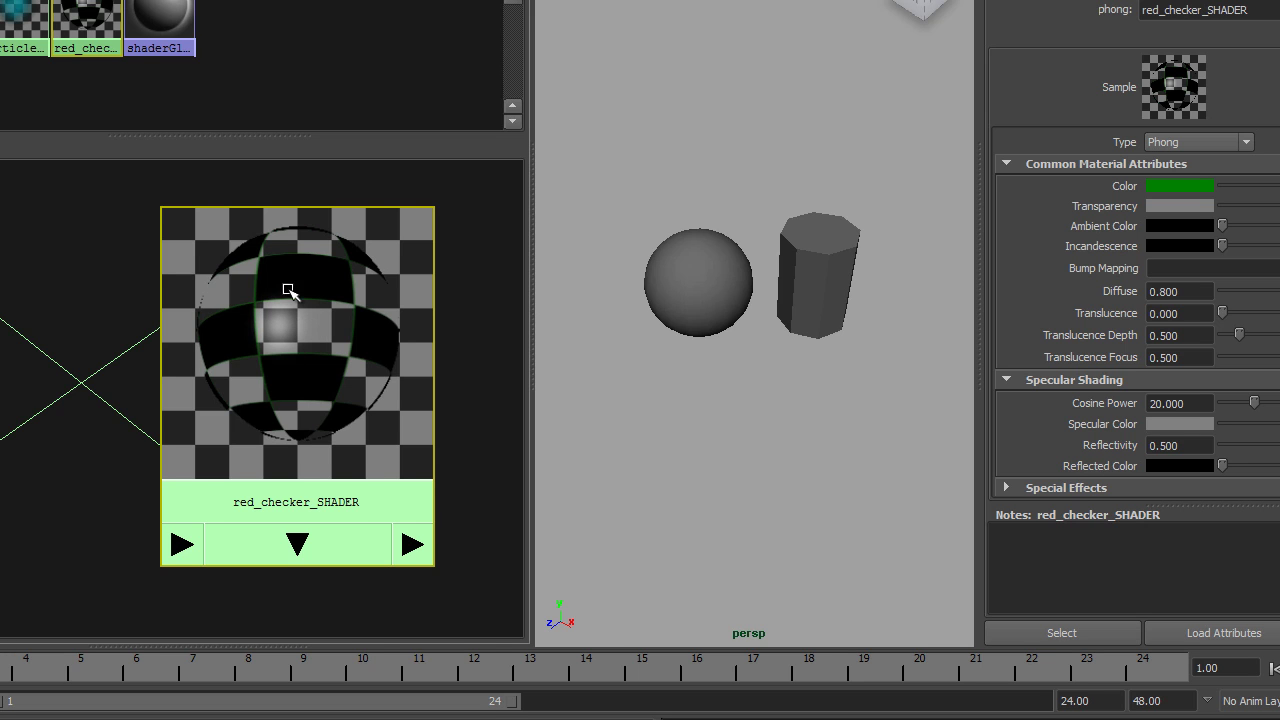
scroll(287, 306, down, 10)
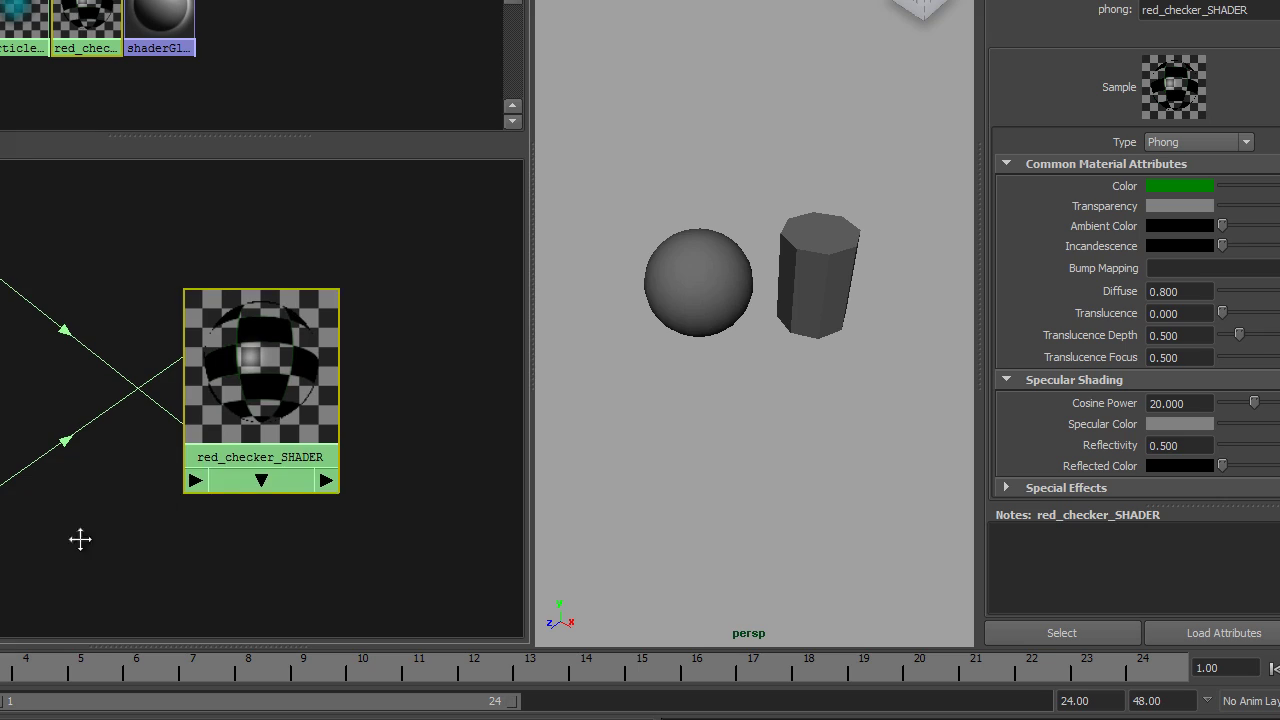
alt+middle_drag(80, 539, 260, 478)
alt+right_drag(260, 480, 167, 424)
alt+middle_drag(168, 424, 204, 410)
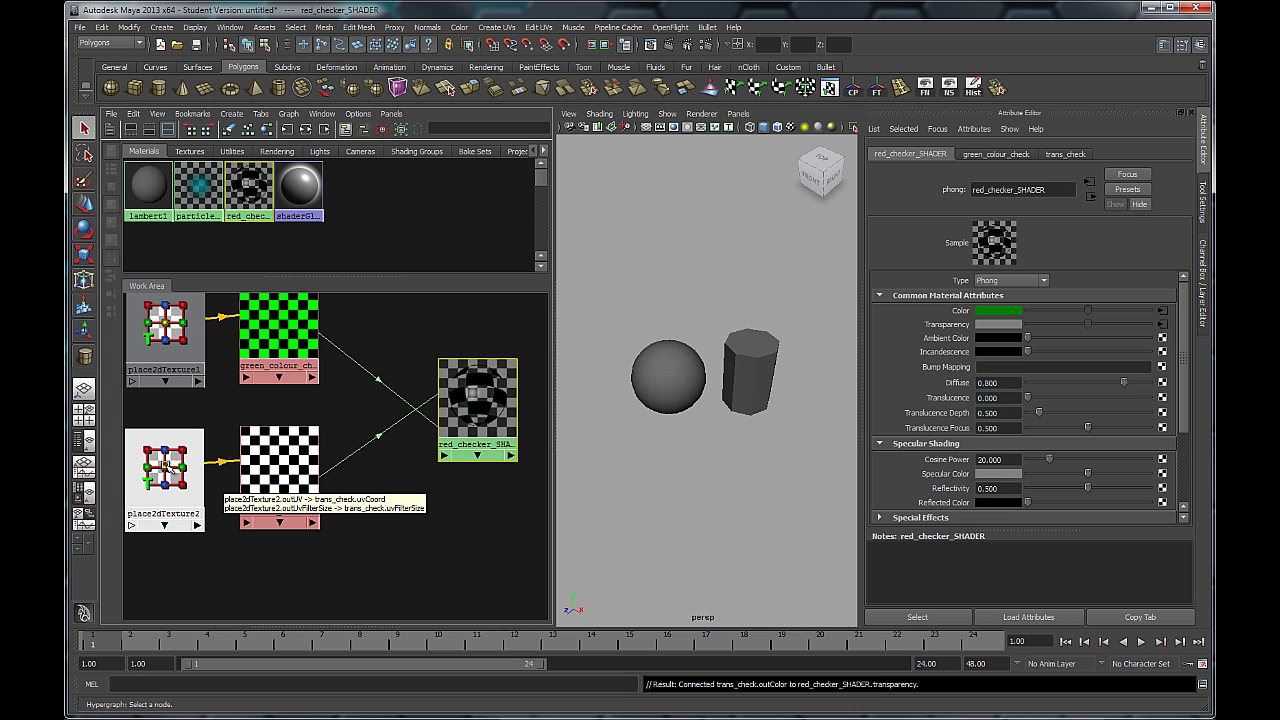
Step: Set the Rotate UV of the trans_check texture's placement node to about 26.1
click(158, 476)
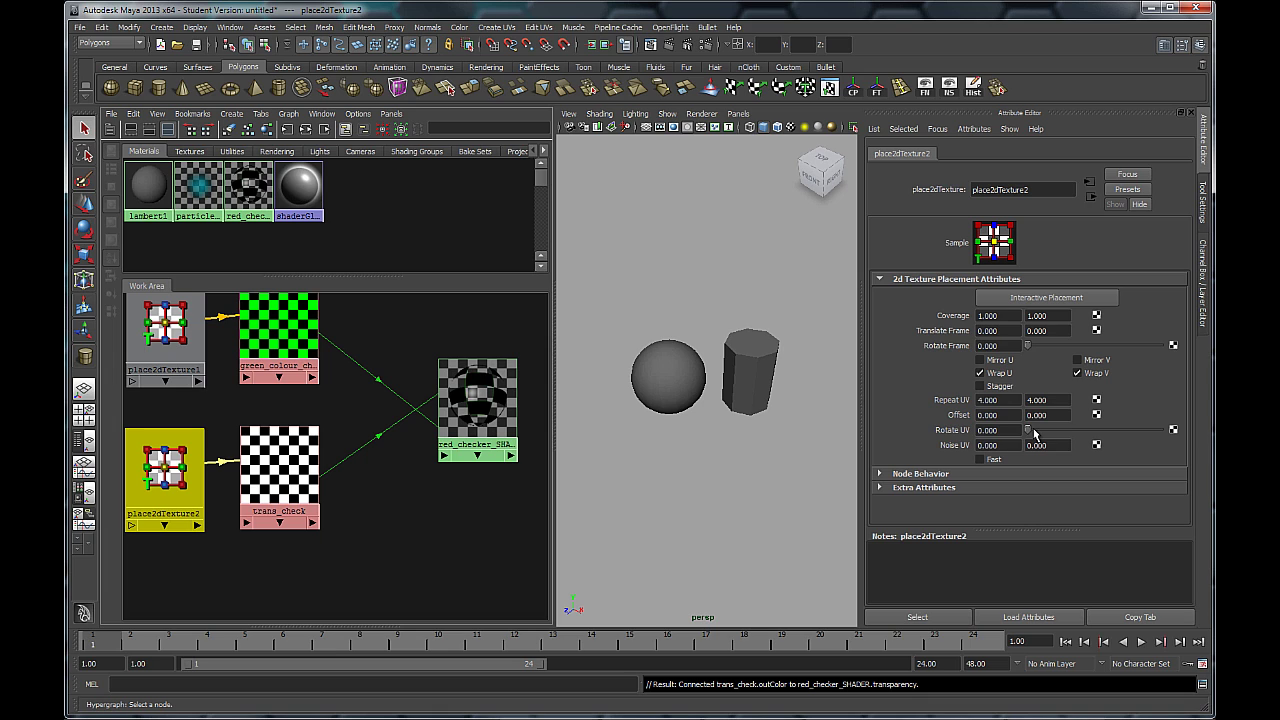
drag(1030, 432, 1038, 432)
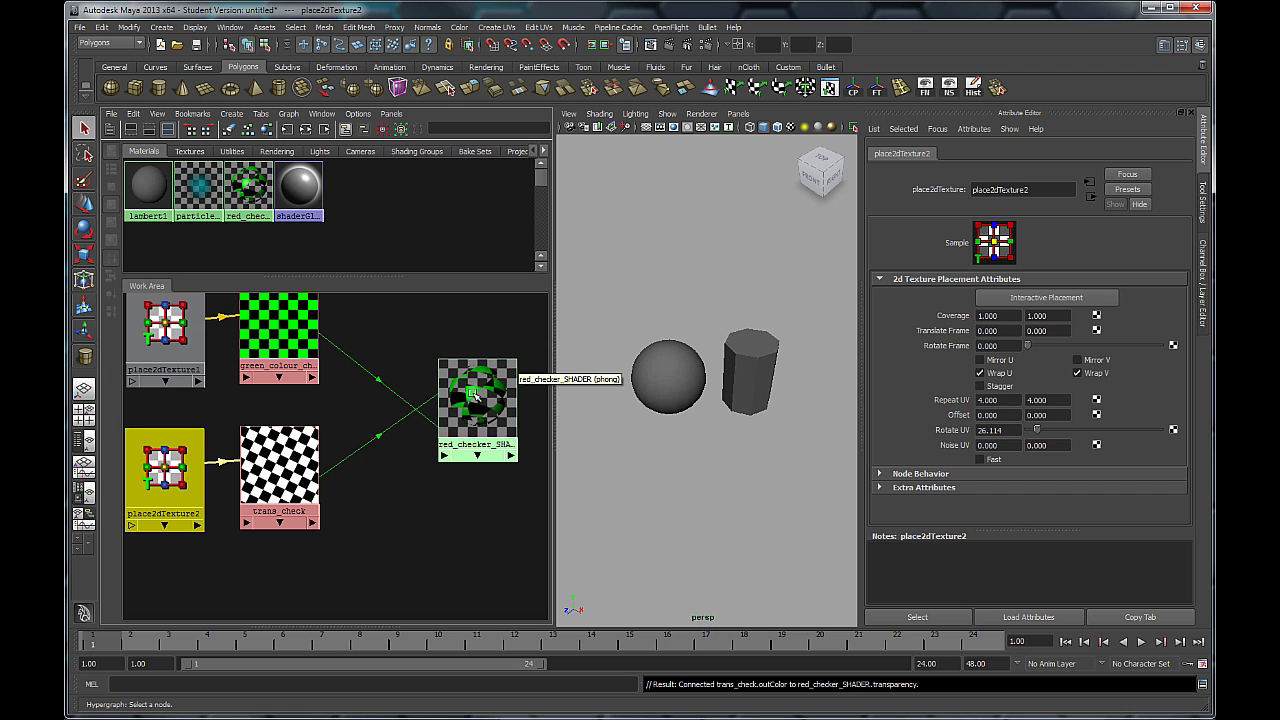
alt+middle_drag(498, 385, 458, 403)
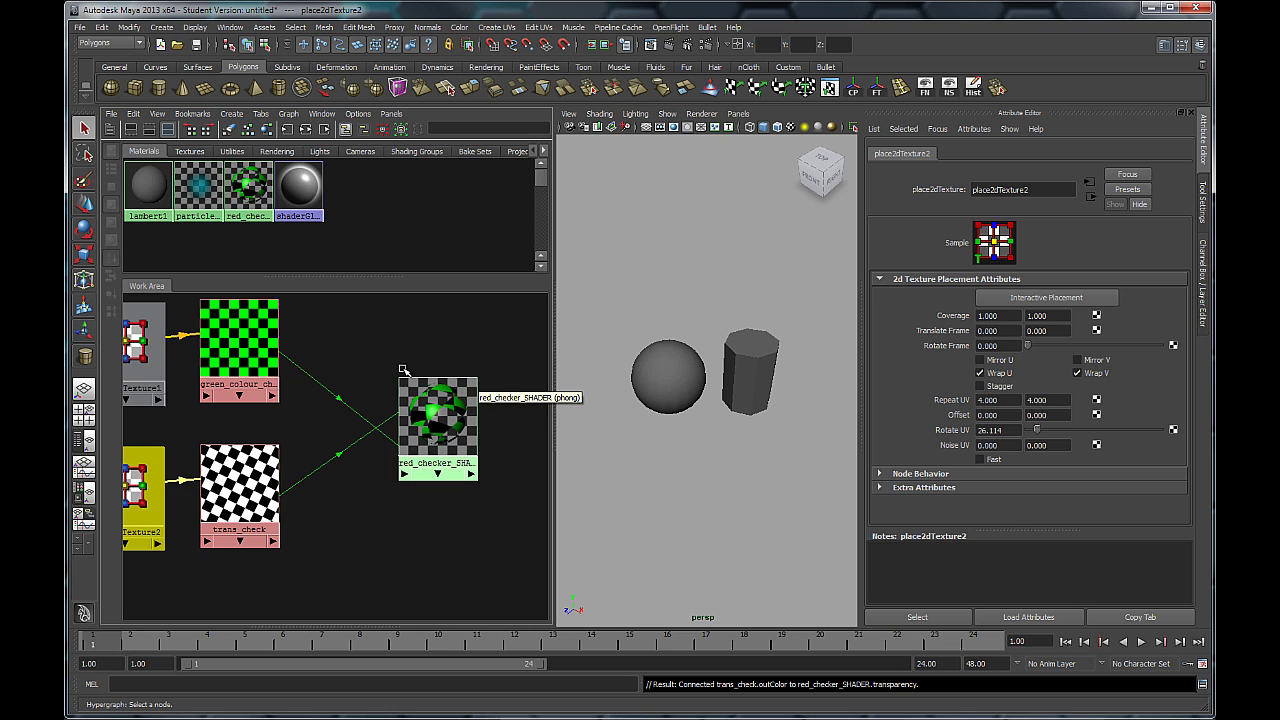
Step: Set the Rotate UV of the trans_check texture's placement node to 45
alt+right_drag(402, 370, 528, 503)
alt+middle_drag(469, 440, 312, 493)
alt+right_drag(312, 493, 446, 546)
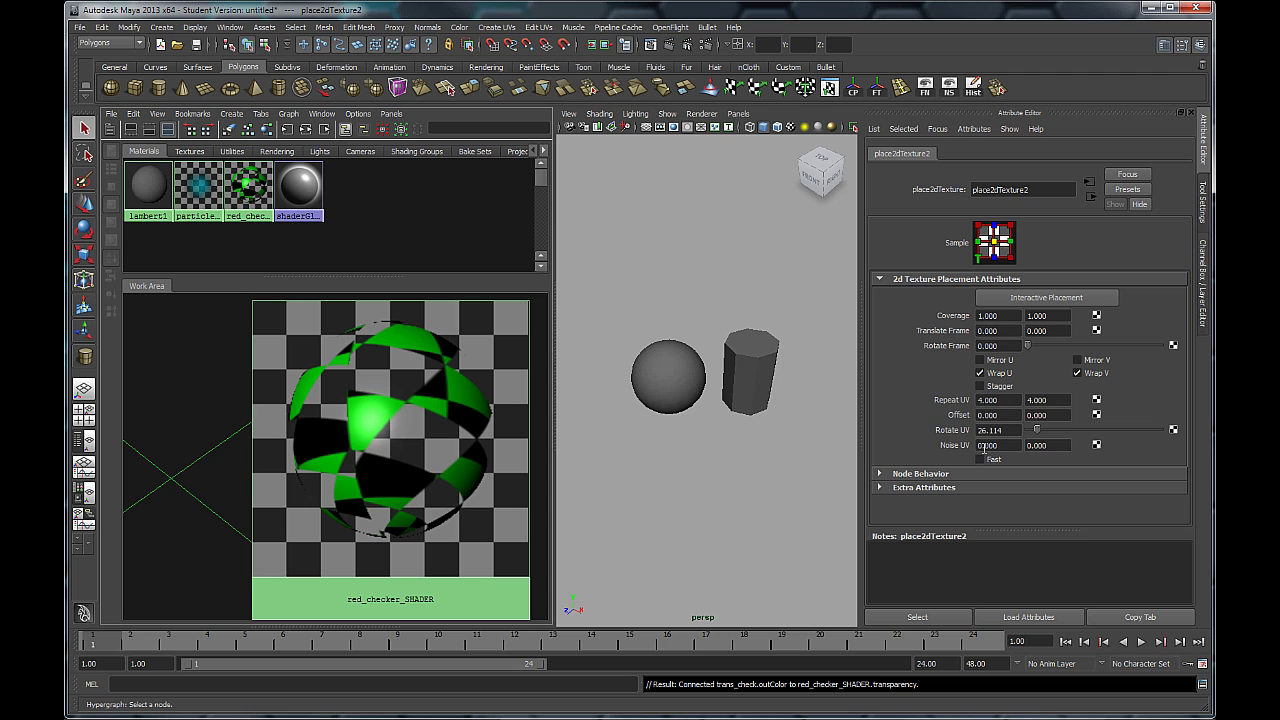
click(1000, 429)
text(45)
key(Return)
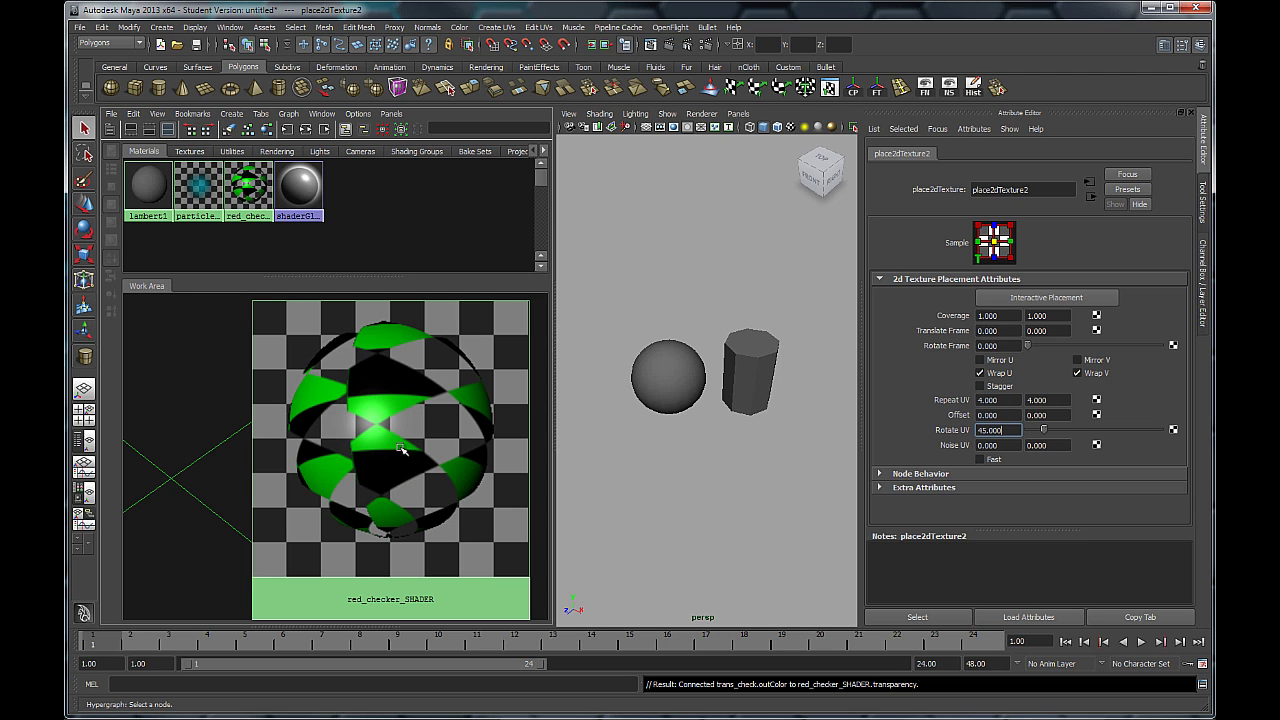
Step: Examine how the rotated trans_check and the green_colour_check textures combine in the red_checker_SHADER swatch
alt+middle_drag(441, 448, 870, 420)
scroll(242, 486, down, 3)
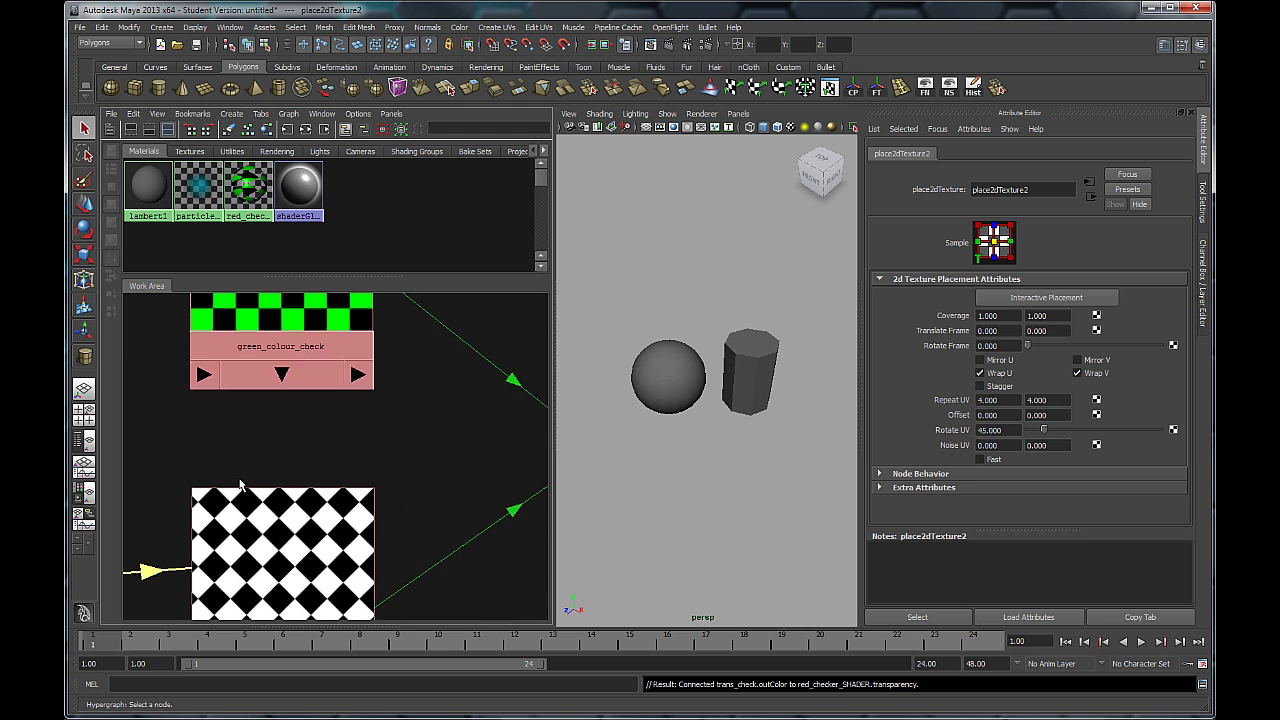
alt+middle_drag(240, 486, 257, 354)
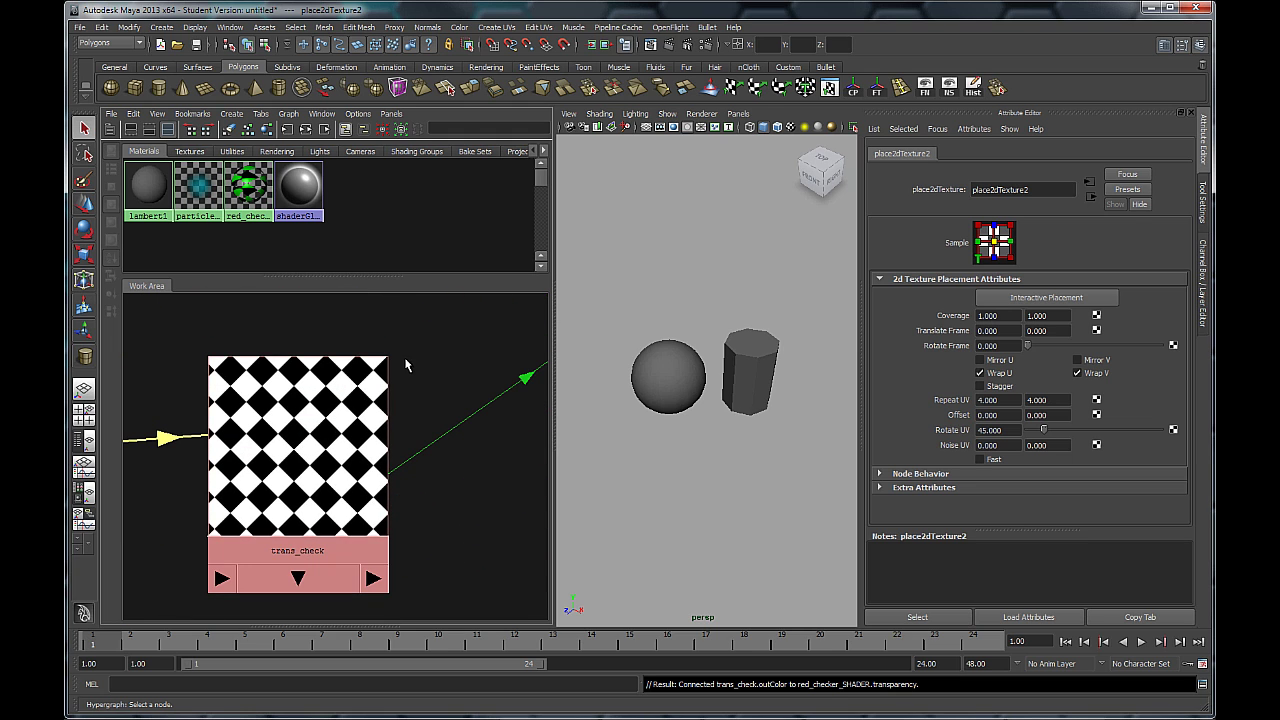
alt+middle_drag(406, 365, 413, 606)
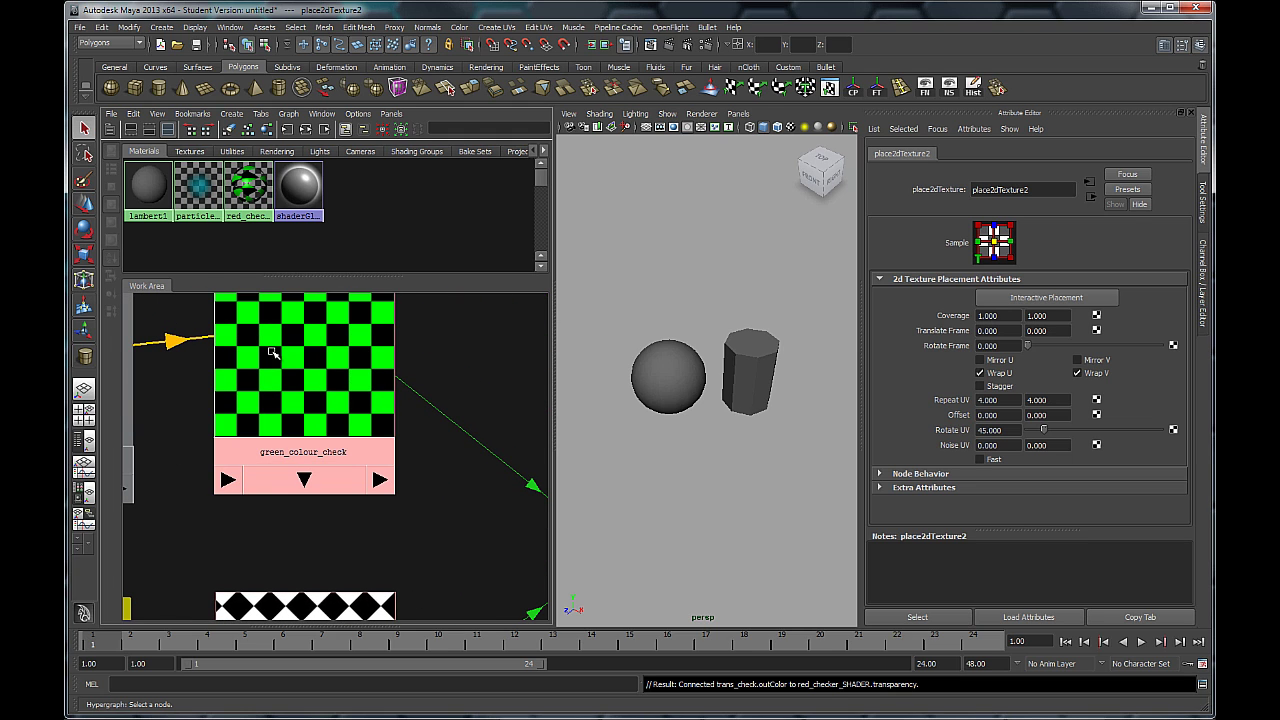
alt+middle_drag(403, 540, 133, 443)
alt+middle_drag(321, 443, 203, 466)
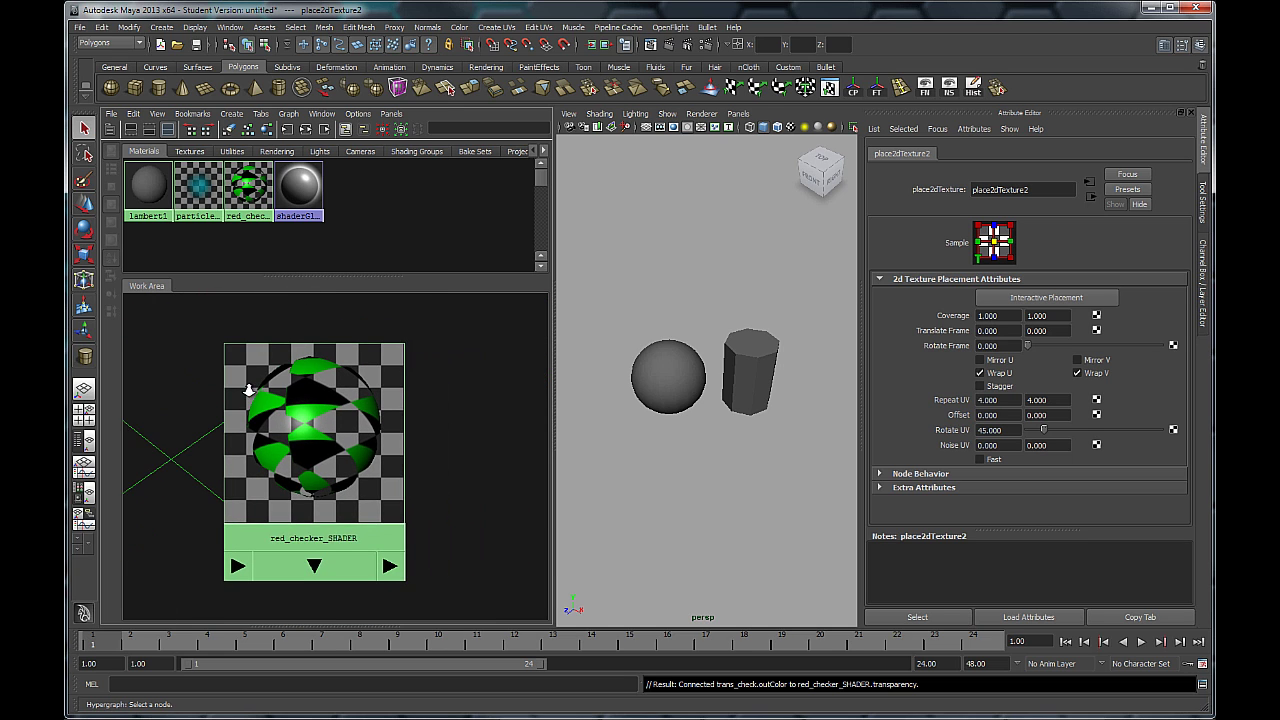
scroll(252, 389, up, 1)
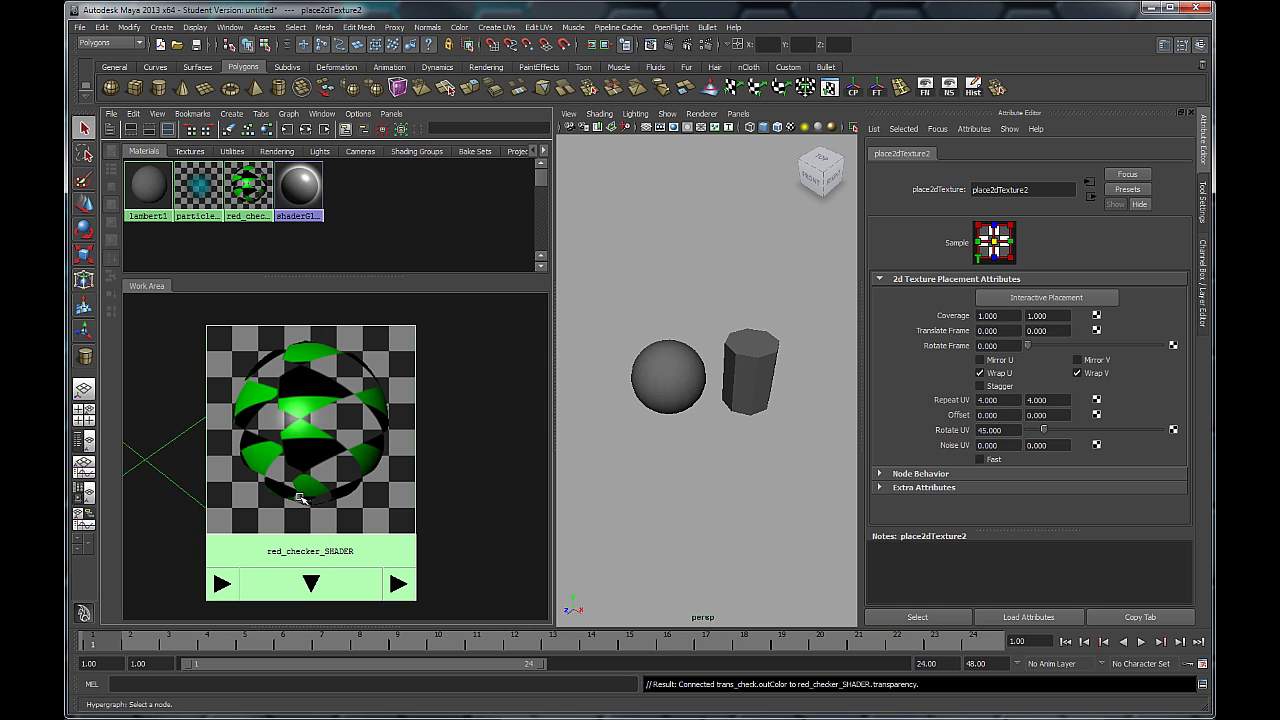
alt+right_drag(440, 489, 326, 458)
alt+middle_drag(344, 450, 469, 428)
alt+right_drag(382, 438, 414, 431)
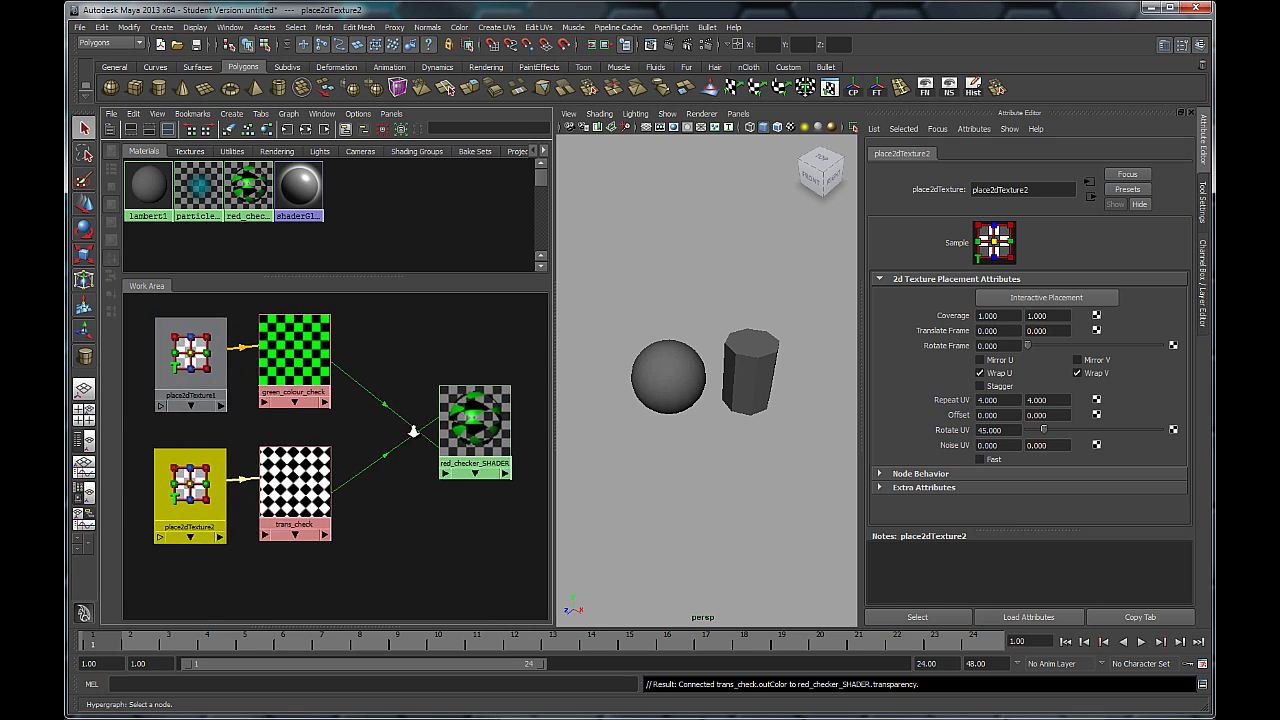
alt+middle_drag(423, 440, 457, 456)
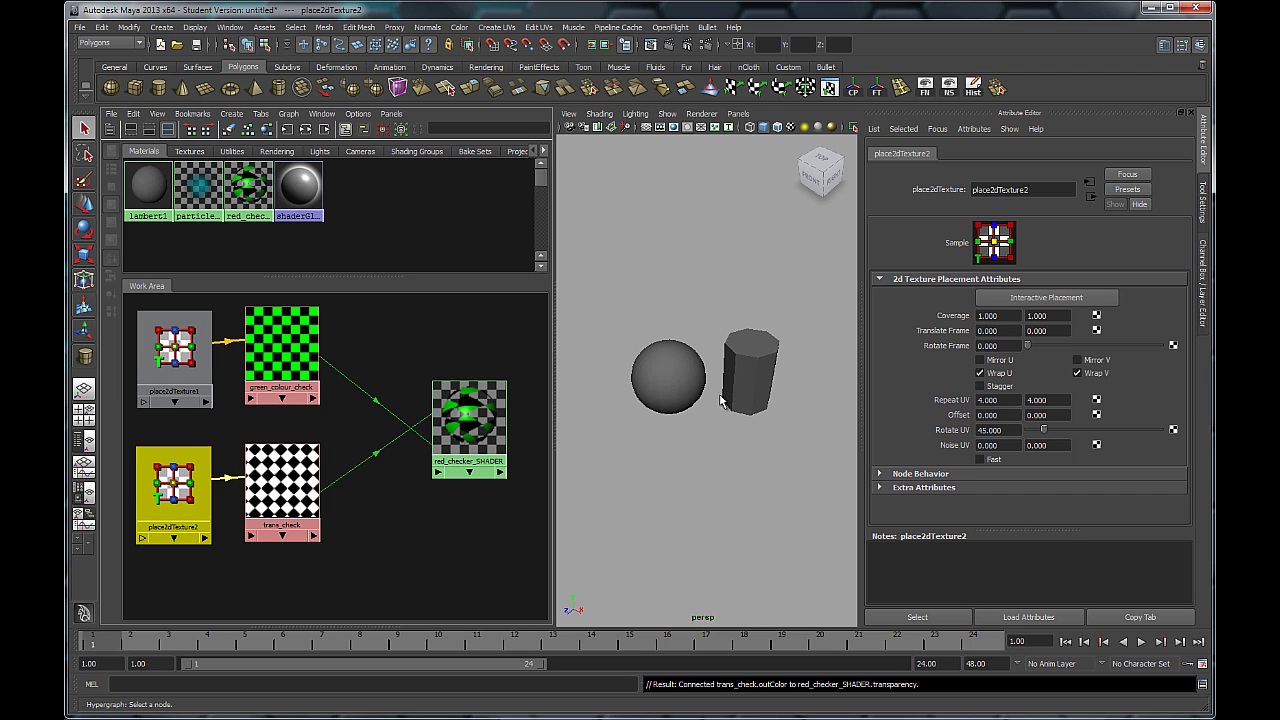
Step: Compare the sphere and cylinder in wireframe and smooth-shaded display in the perspective view
mouse_move(716, 385)
alt+right_down()
mouse_move(749, 443)
mouse_move(733, 393)
alt+right_up()
alt+middle_drag(733, 394, 727, 397)
scroll(718, 370, up, 2)
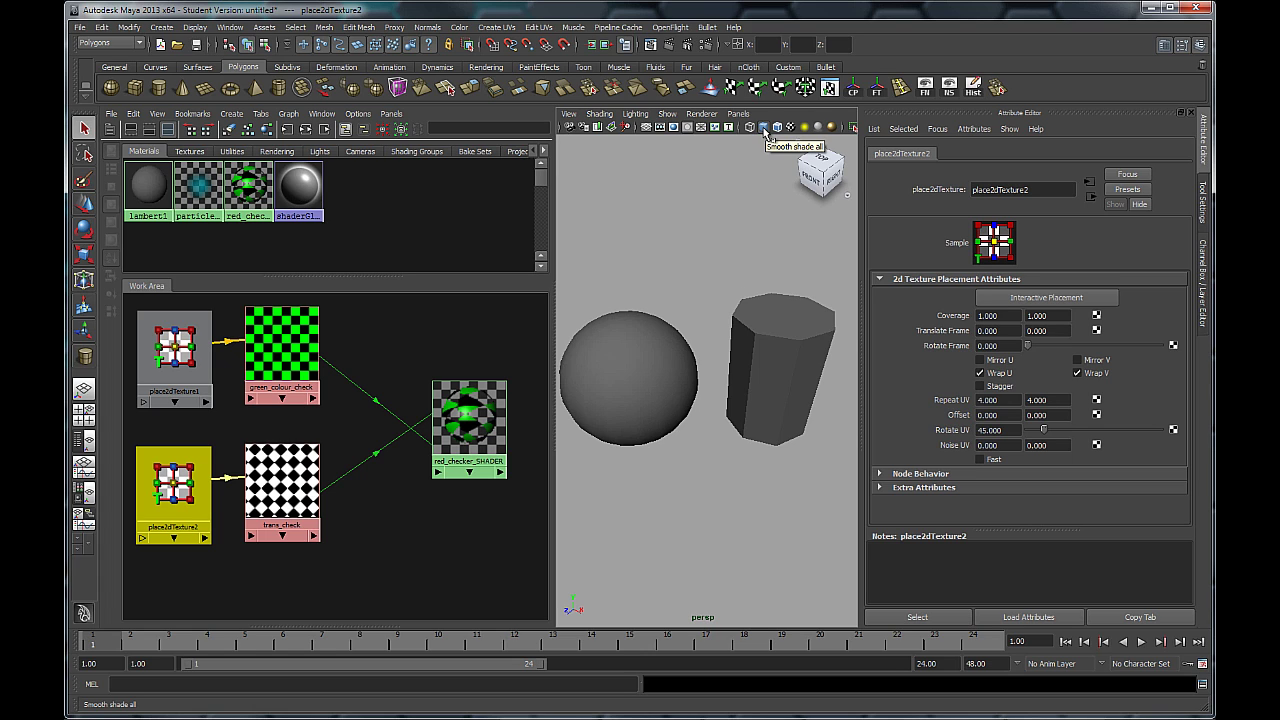
key(4)
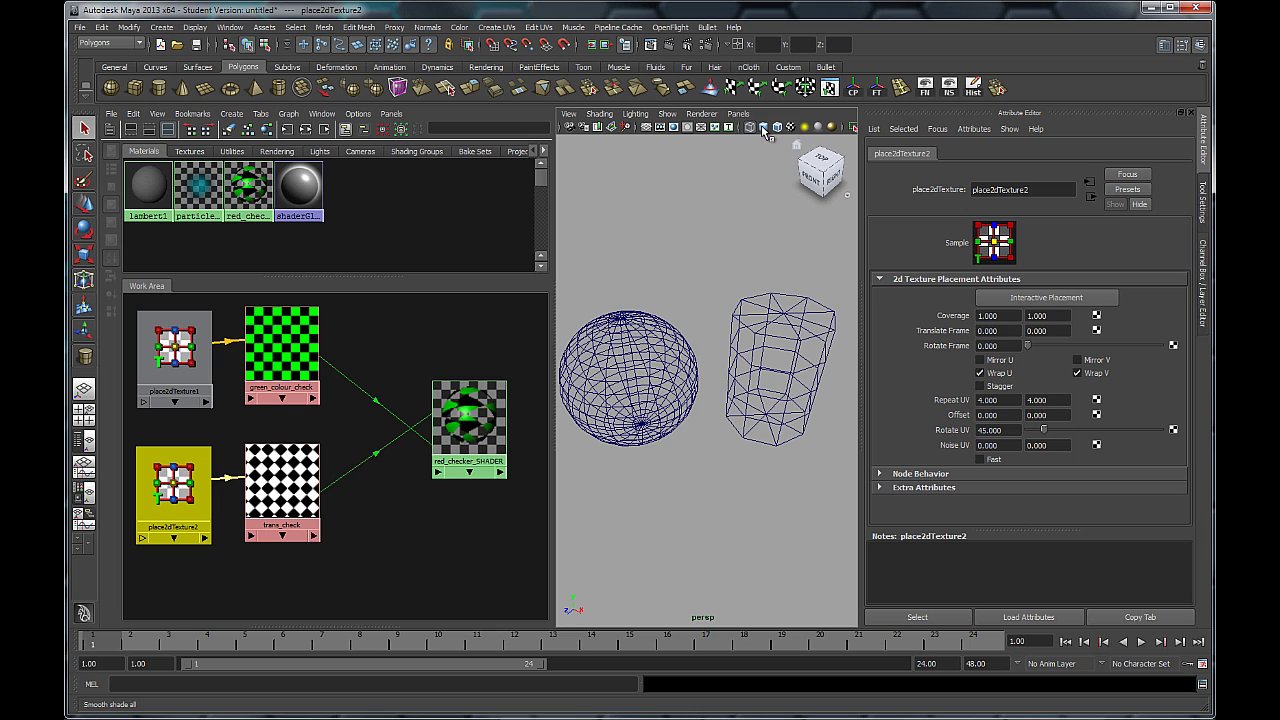
click(763, 128)
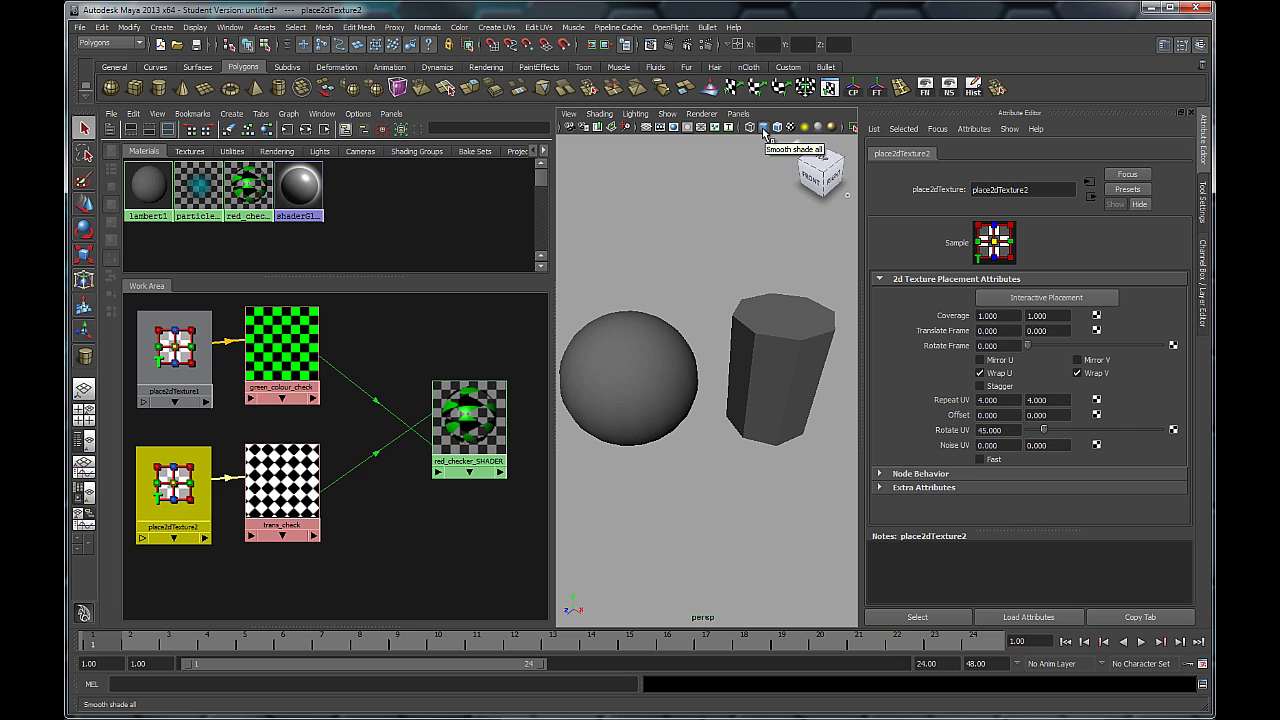
alt+middle_drag(676, 358, 694, 346)
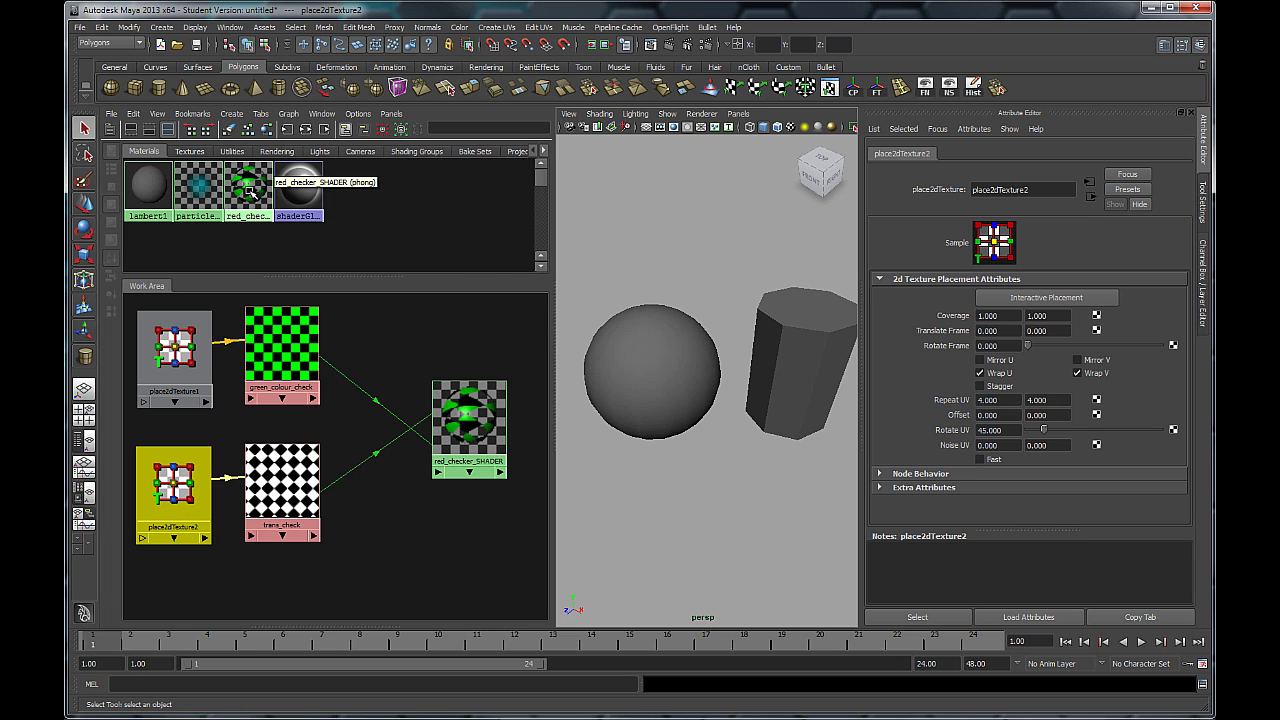
Step: Try red_checker_SHADER on the sphere with textured display off, and undo the assignment
middle_drag(250, 192, 640, 354)
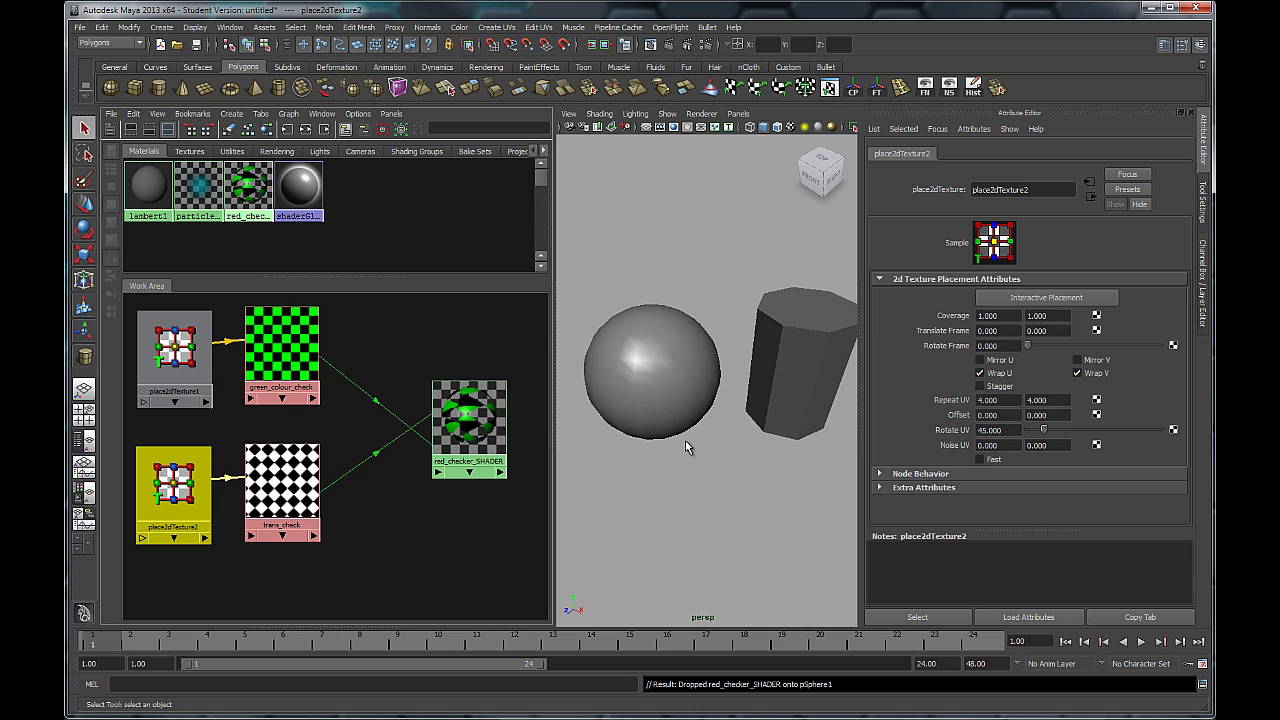
scroll(723, 440, down, 3)
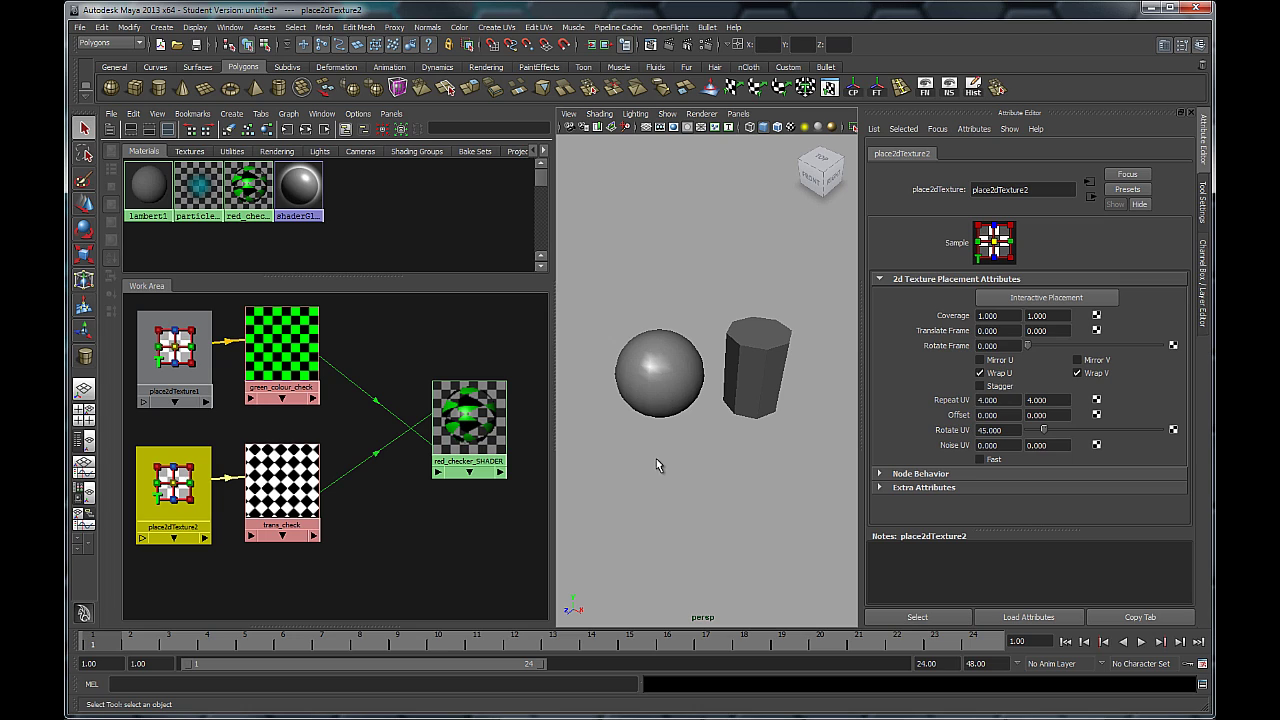
key(ctrl+z)
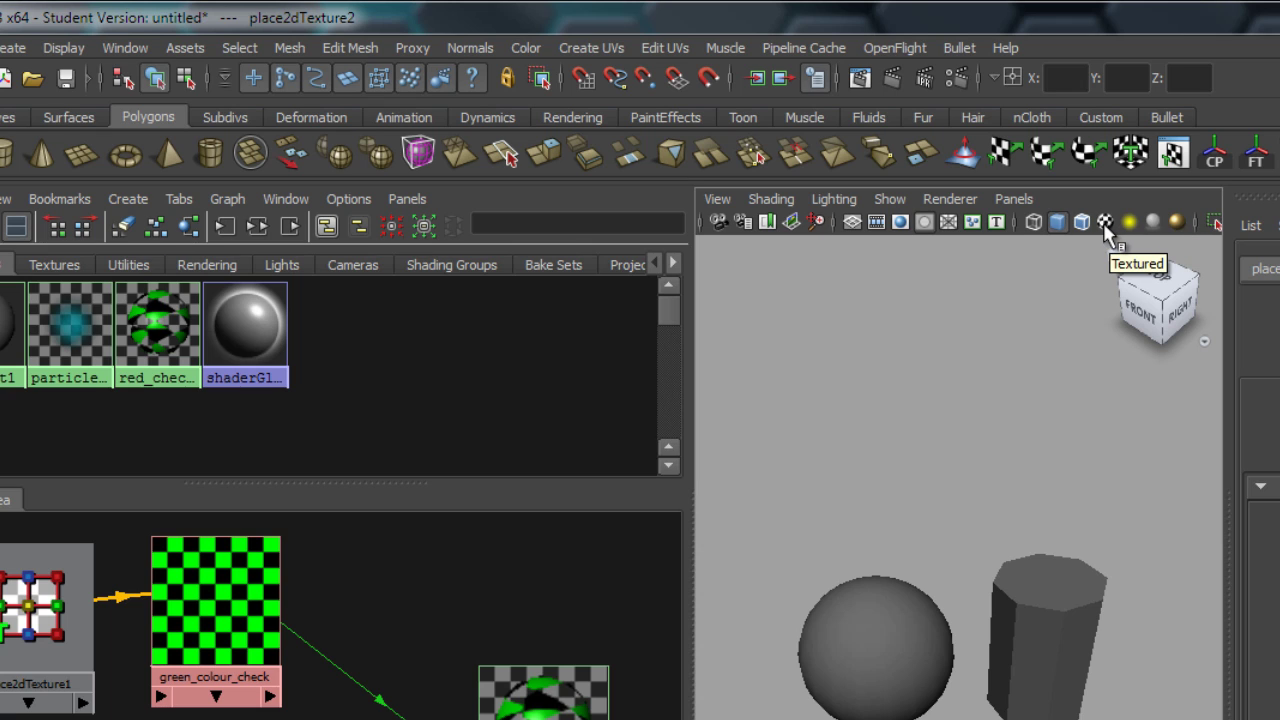
Step: Enable textured display in the perspective view and assign red_checker_SHADER to the sphere
click(1106, 228)
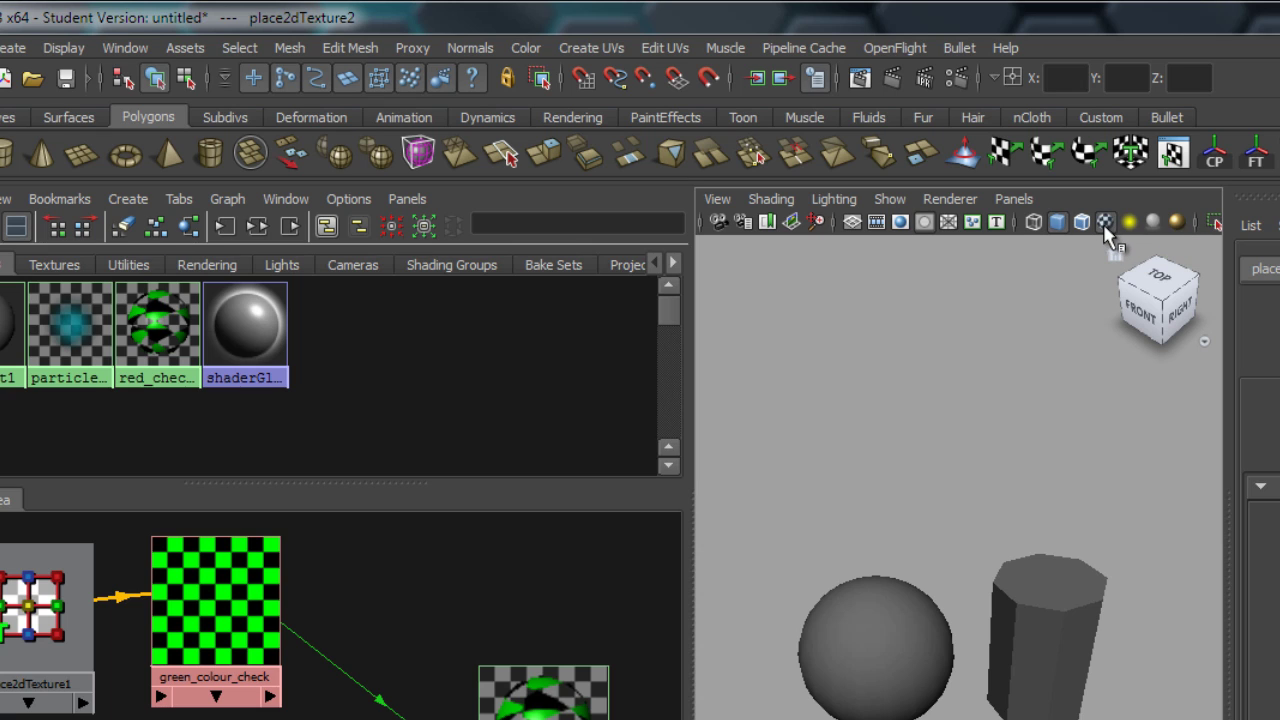
drag(812, 509, 1110, 700)
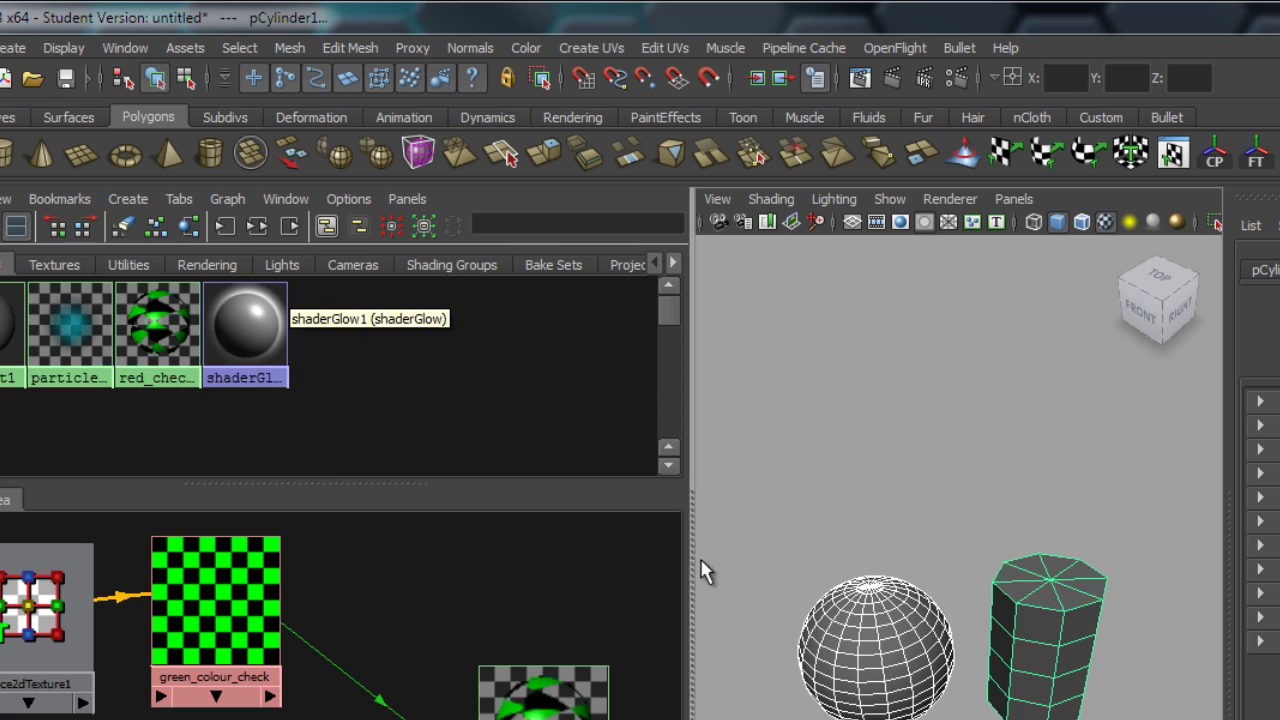
click(861, 502)
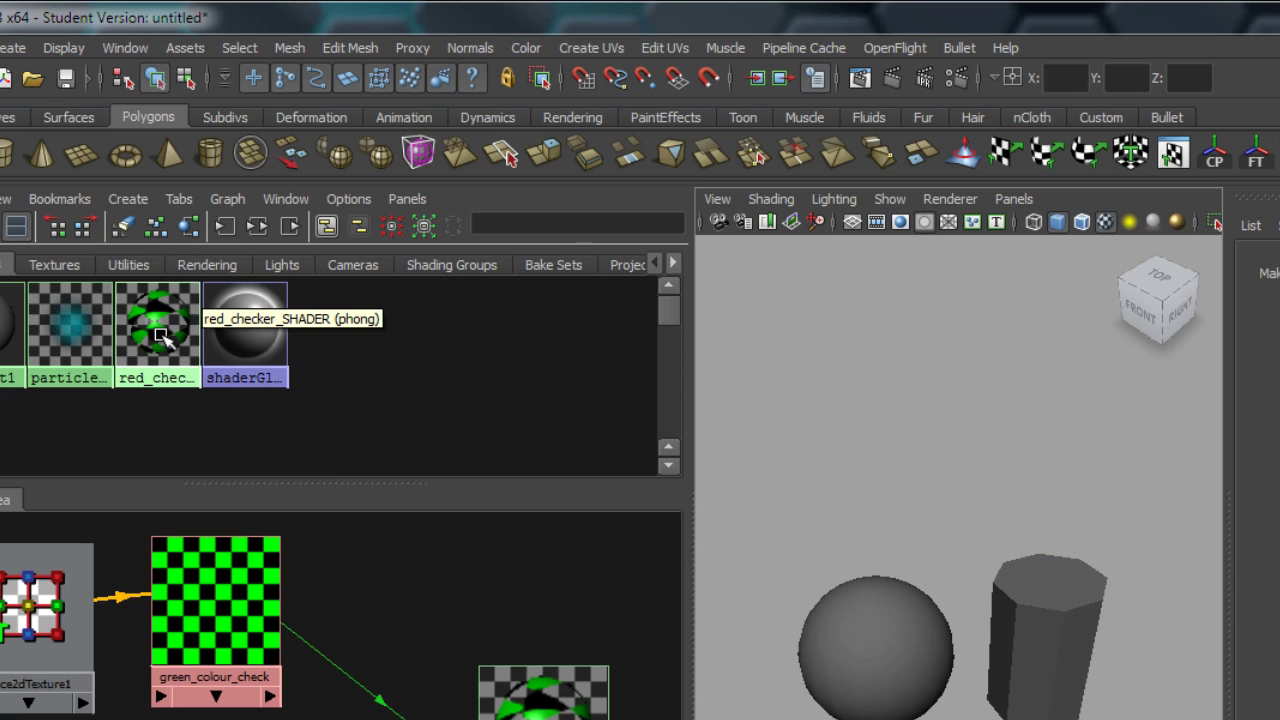
middle_drag(163, 338, 872, 668)
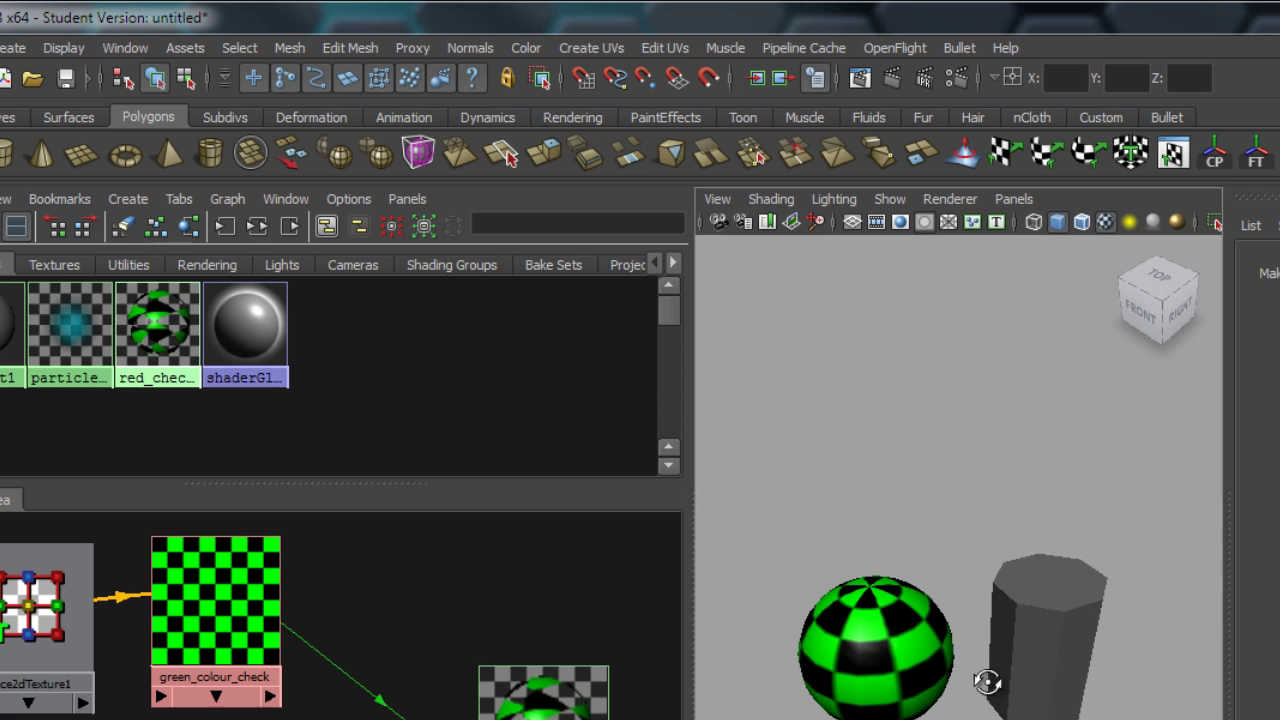
alt+drag(986, 680, 1071, 716)
alt+right_drag(866, 558, 932, 627)
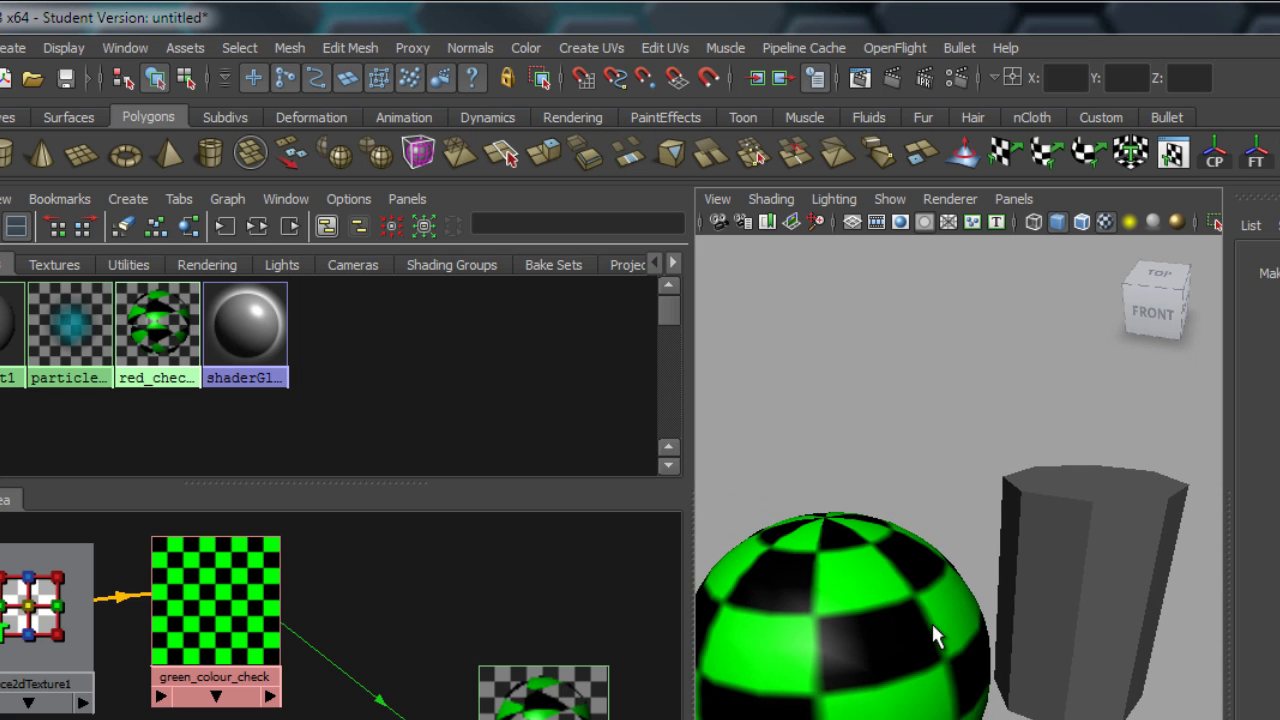
alt+middle_drag(932, 627, 976, 620)
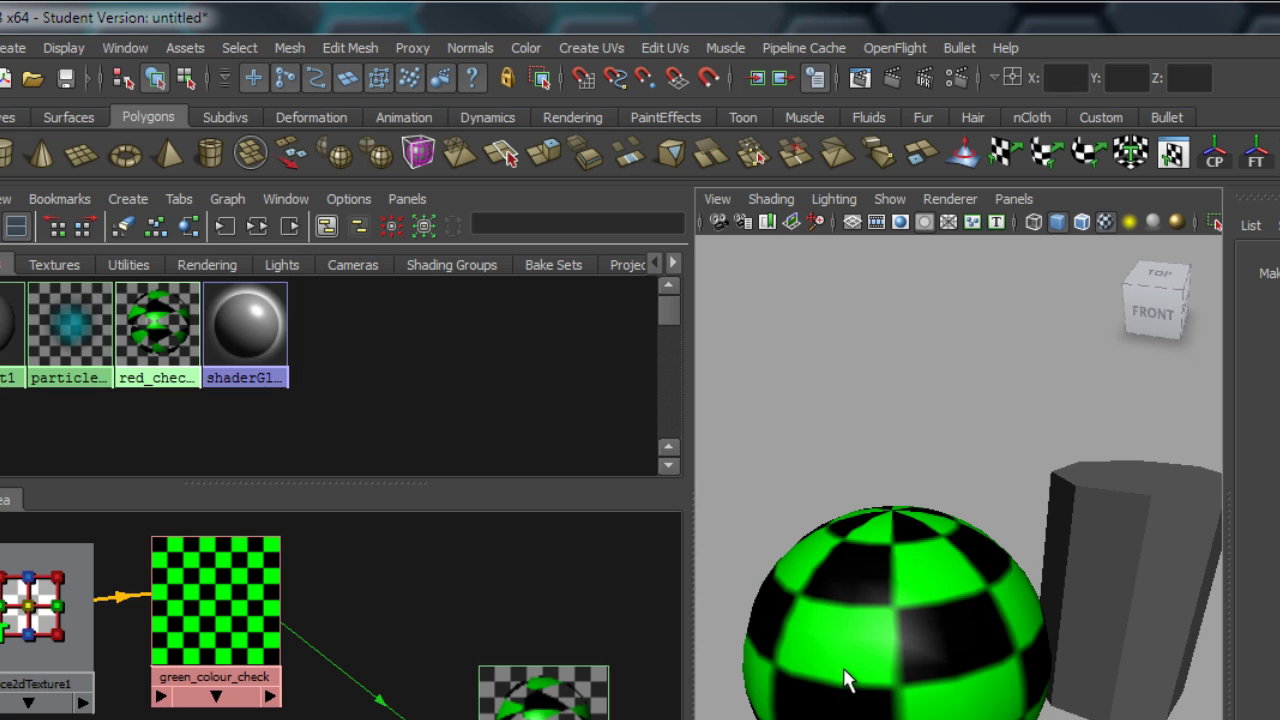
Step: Check the Hardware Shading and Hardware Texturing attributes of red_checker_SHADER, including the Textured channel options
click(543, 712)
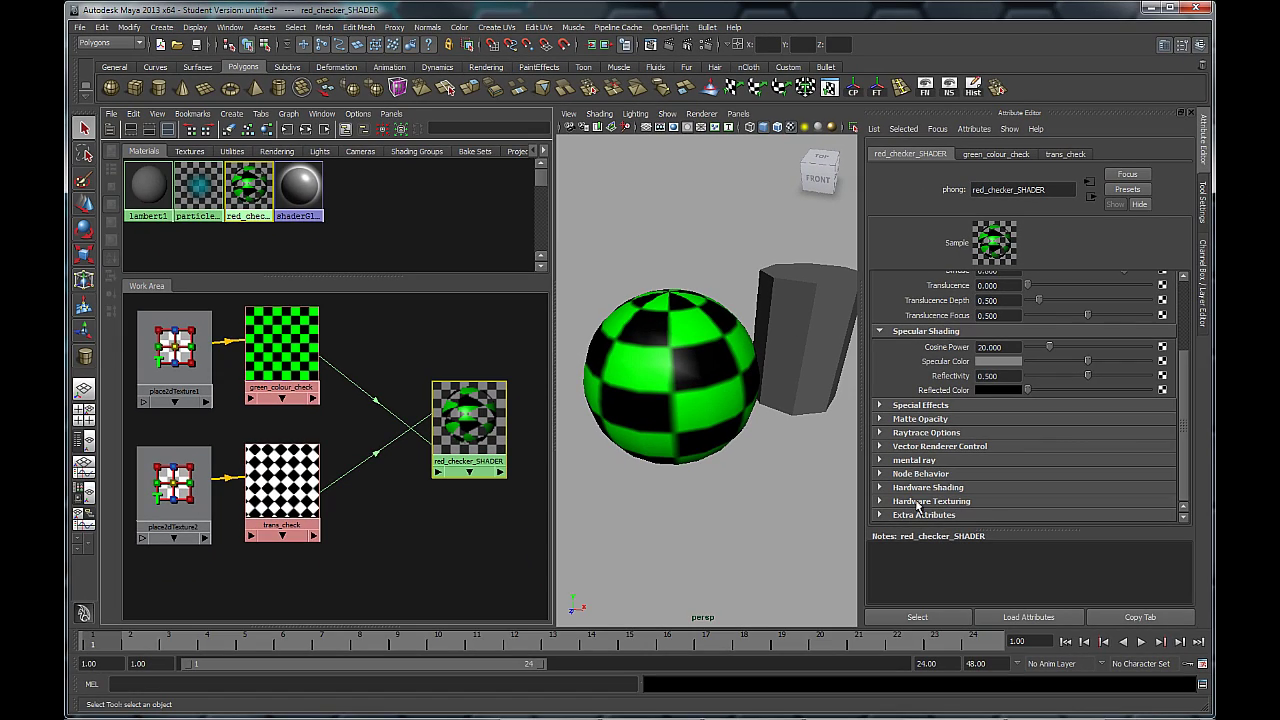
click(955, 501)
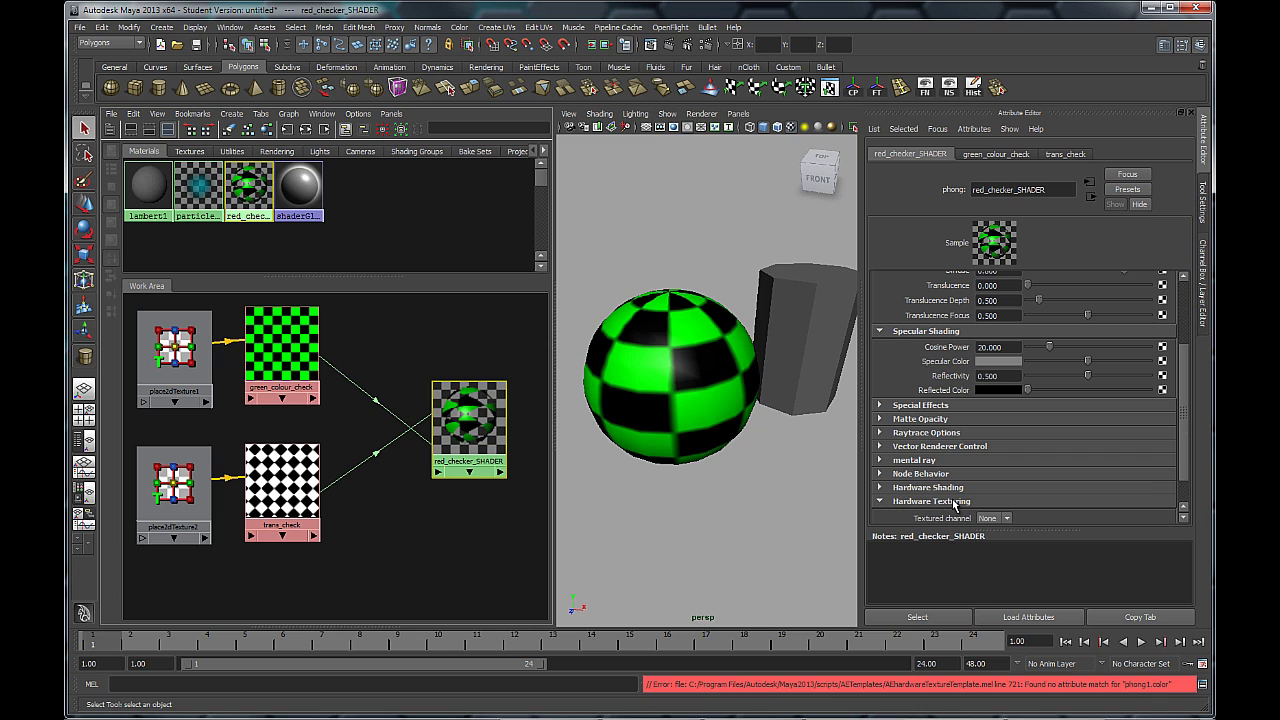
scroll(968, 488, down, 1)
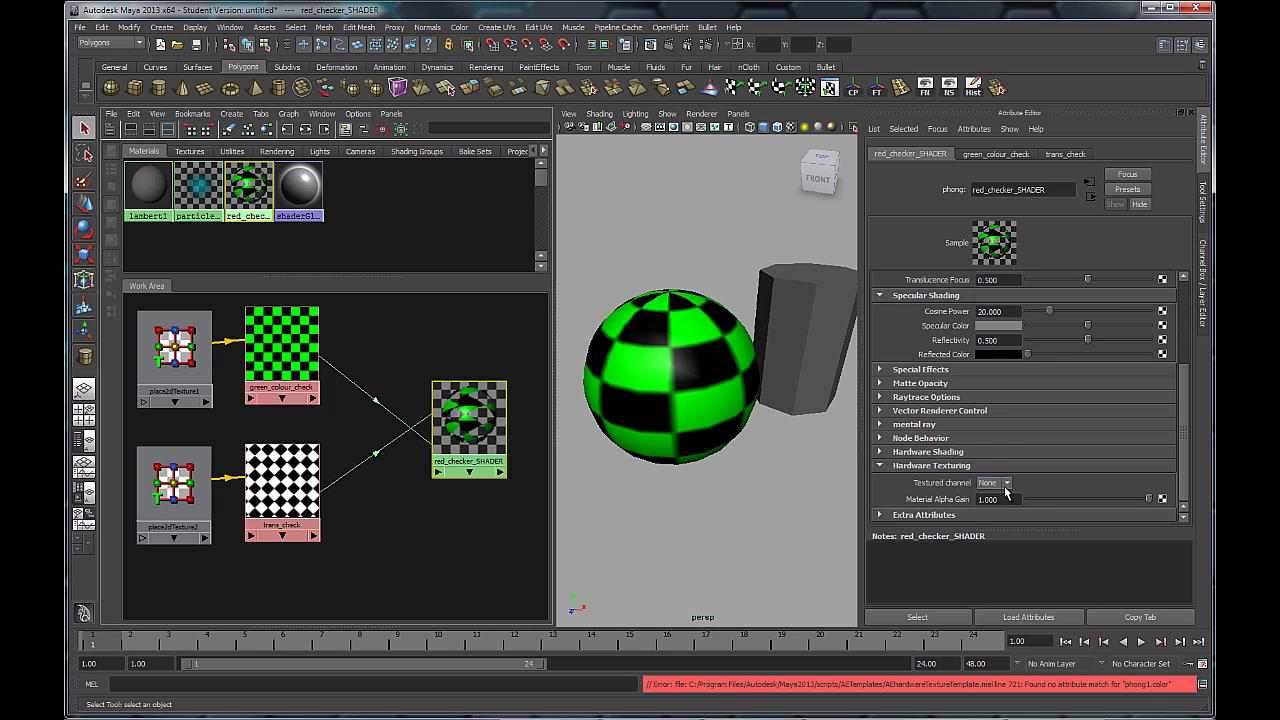
click(1008, 483)
click(988, 495)
click(881, 452)
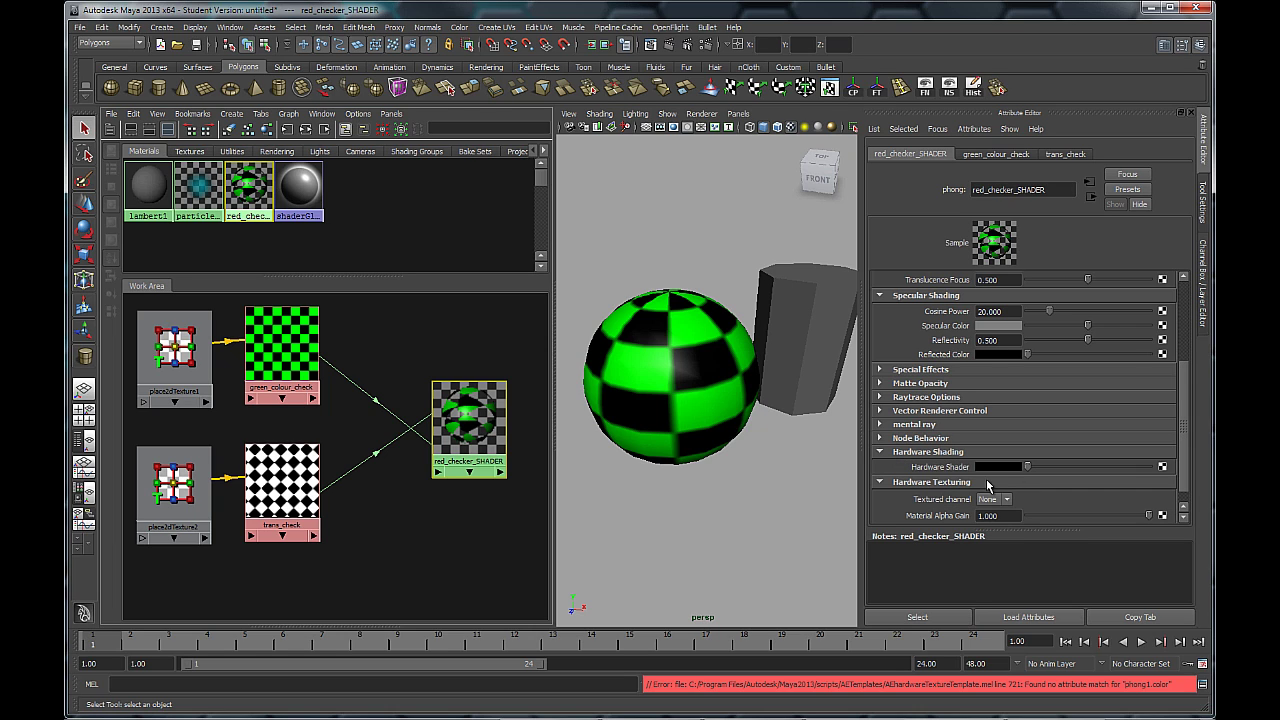
click(932, 454)
click(1004, 484)
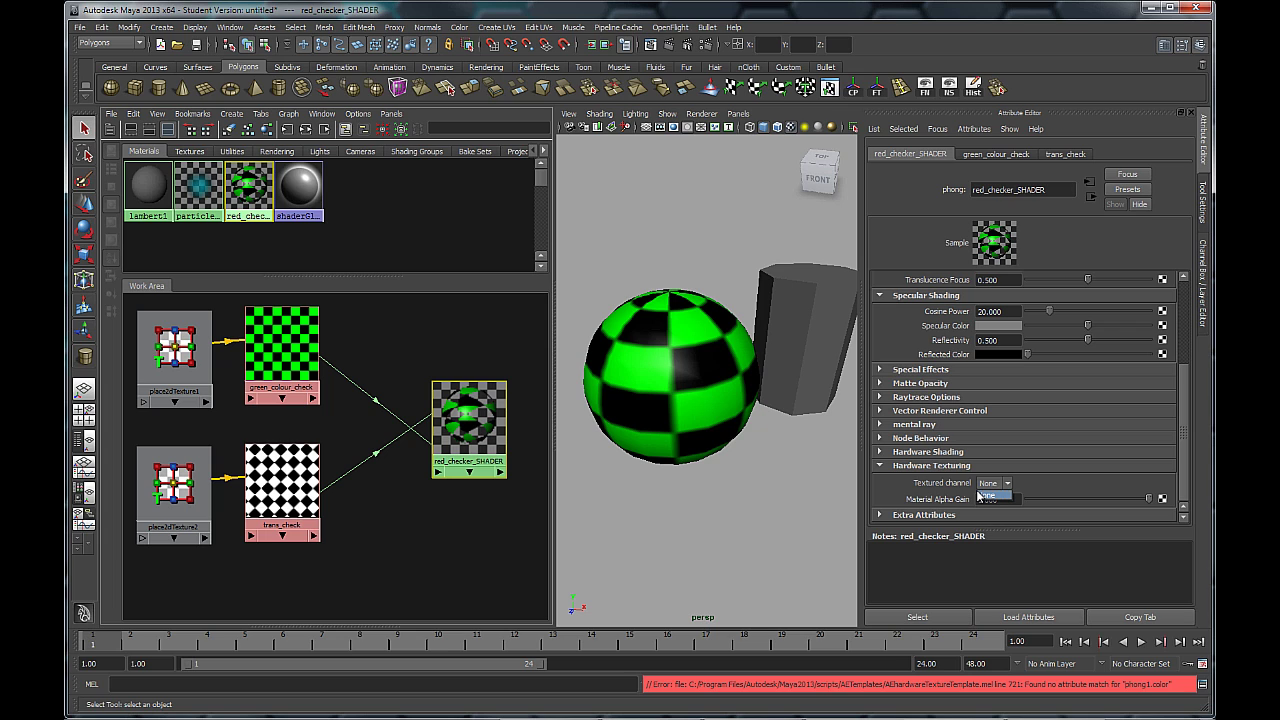
click(901, 486)
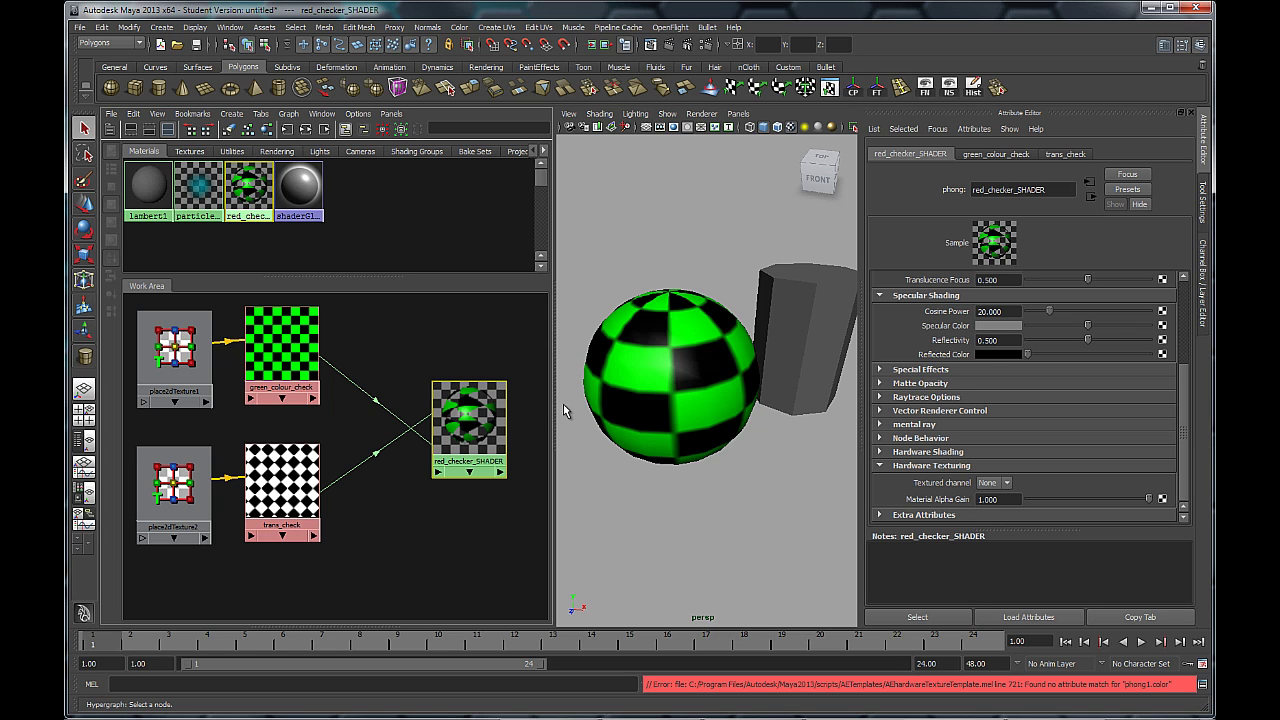
Step: Maximize the perspective view and enable High Quality rendering to inspect the sphere's checkered transparency from several angles
alt+right_drag(704, 513, 683, 480)
alt+drag(770, 457, 712, 425)
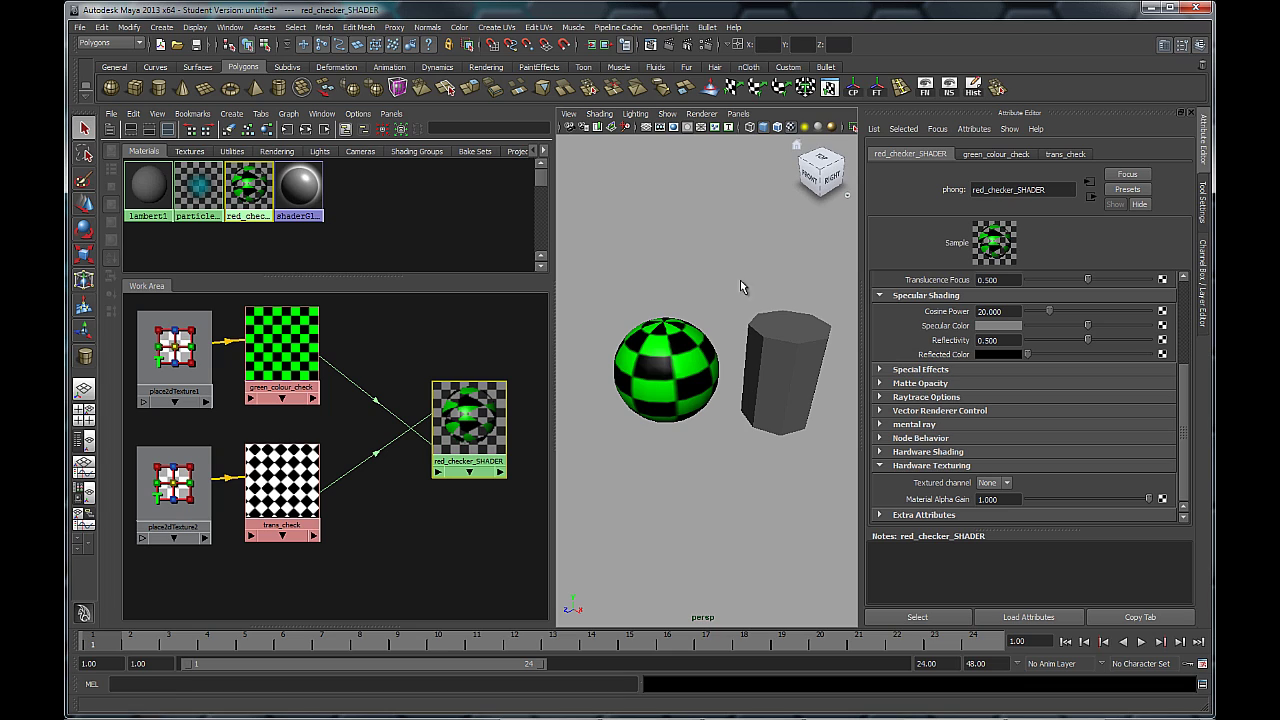
key(space)
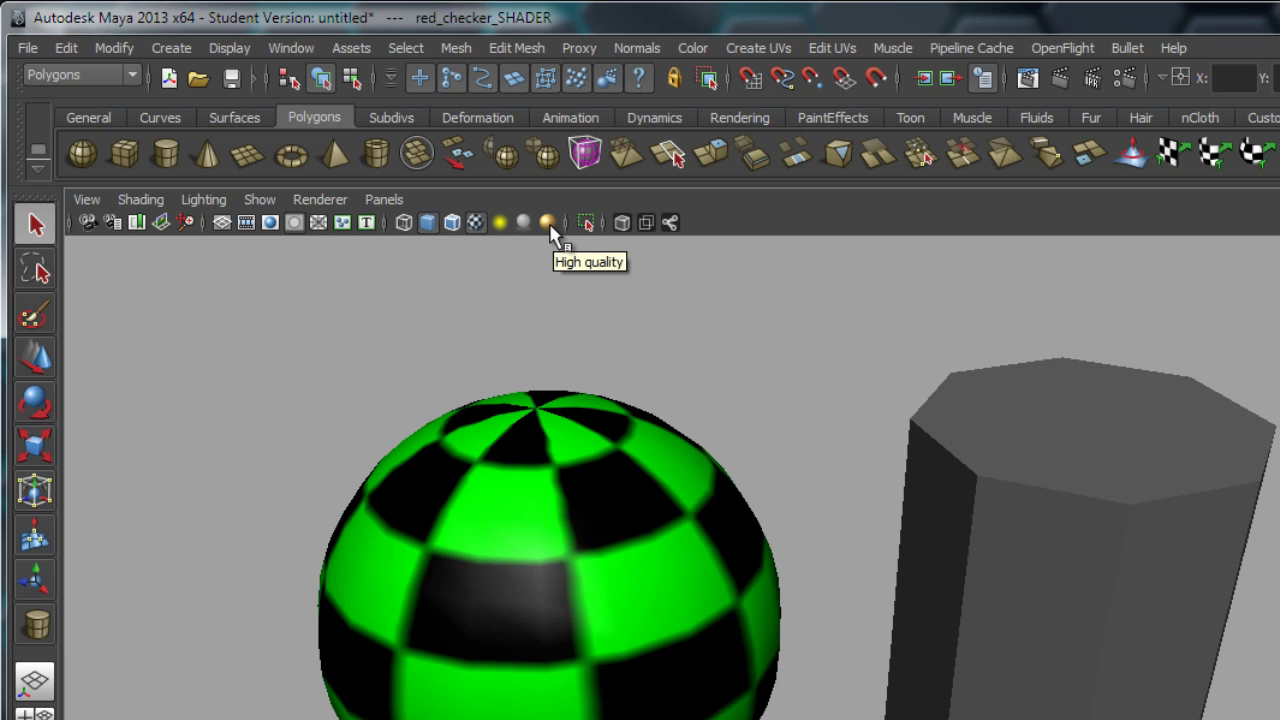
click(549, 224)
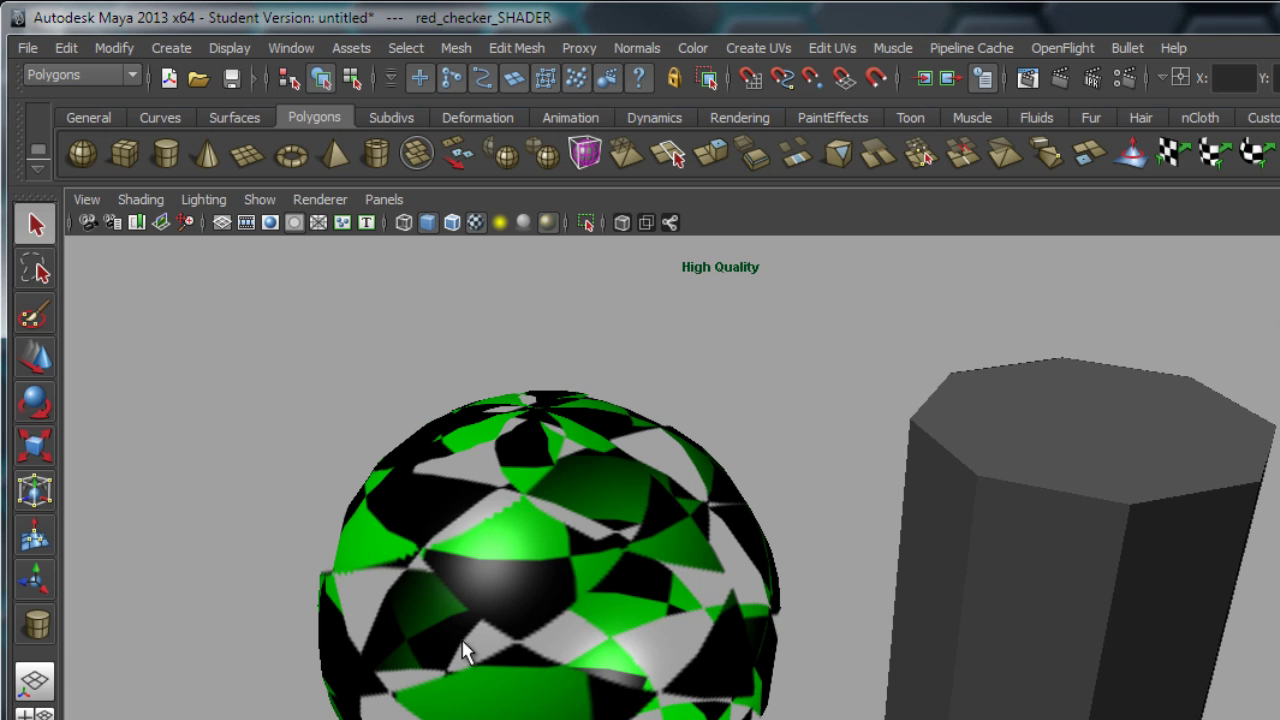
alt+drag(600, 691, 810, 718)
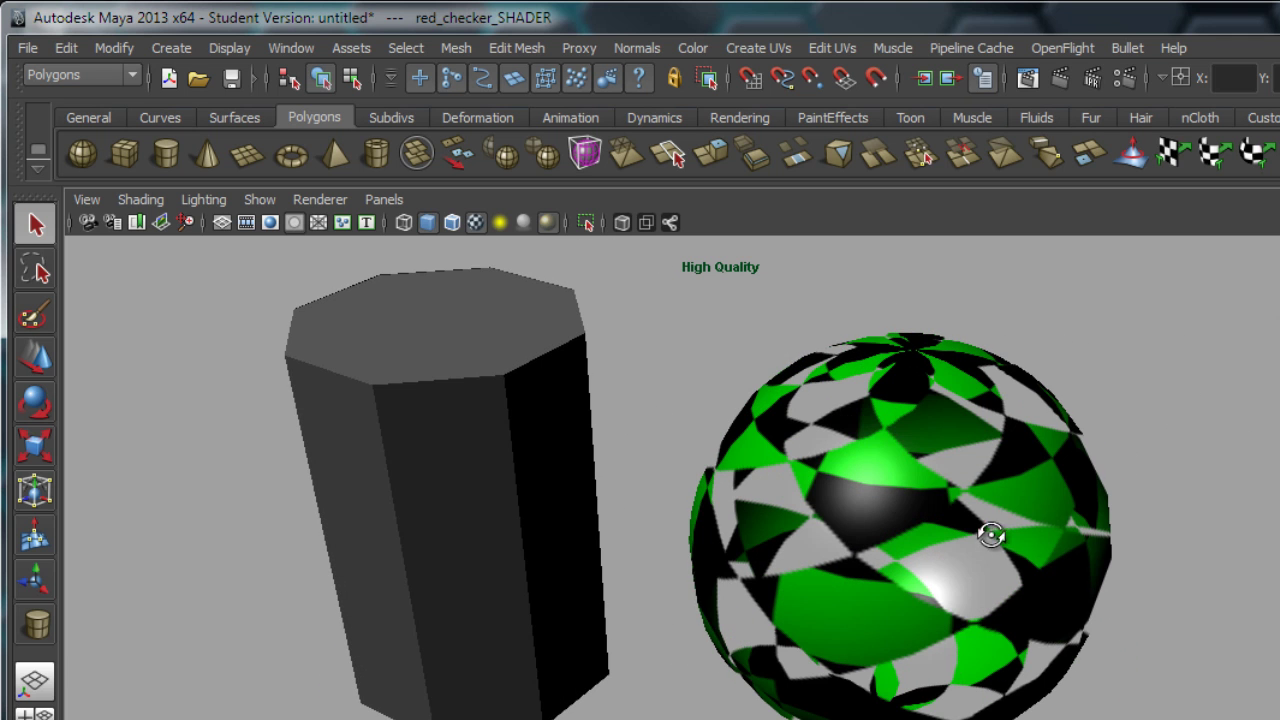
alt+drag(990, 535, 583, 449)
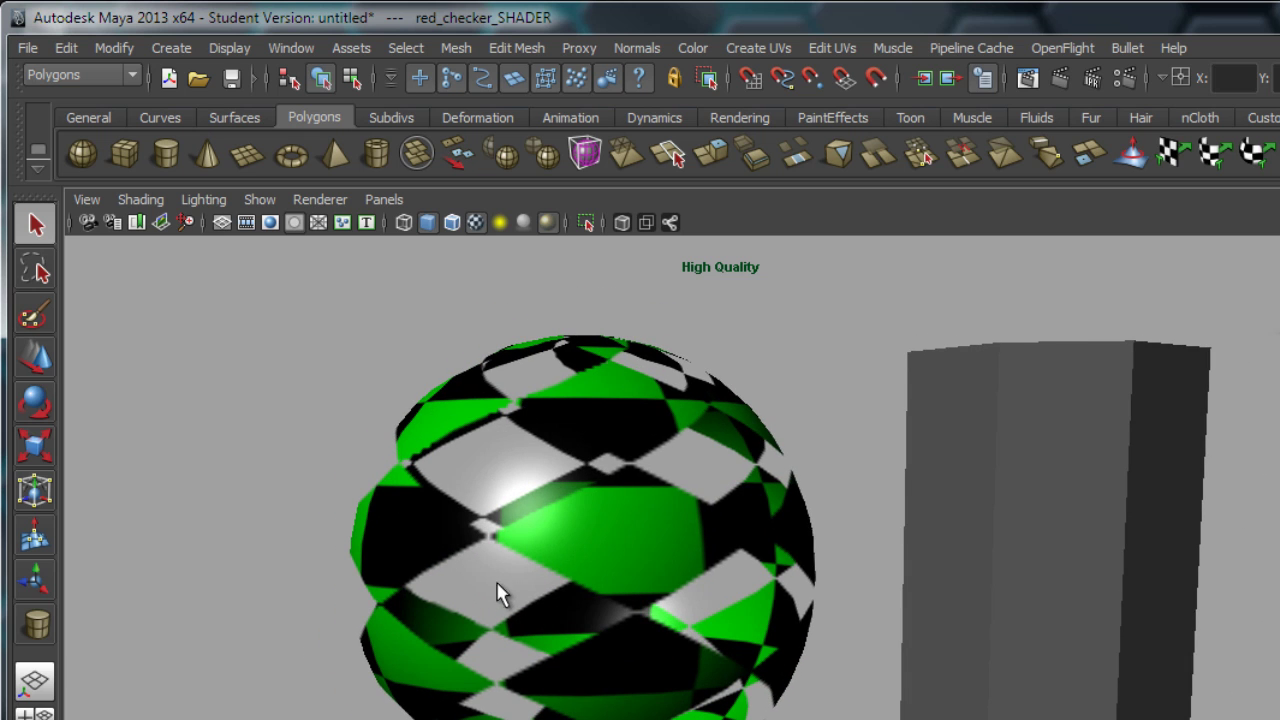
alt+drag(500, 690, 478, 610)
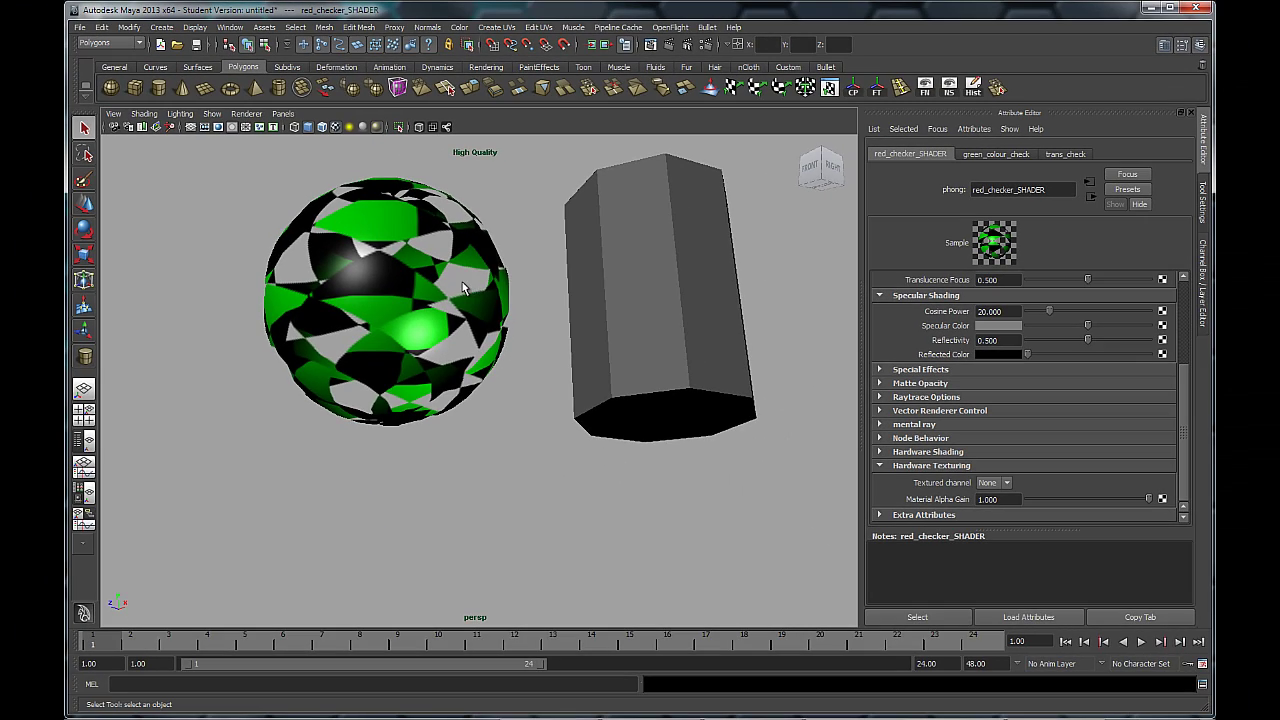
alt+drag(476, 370, 431, 366)
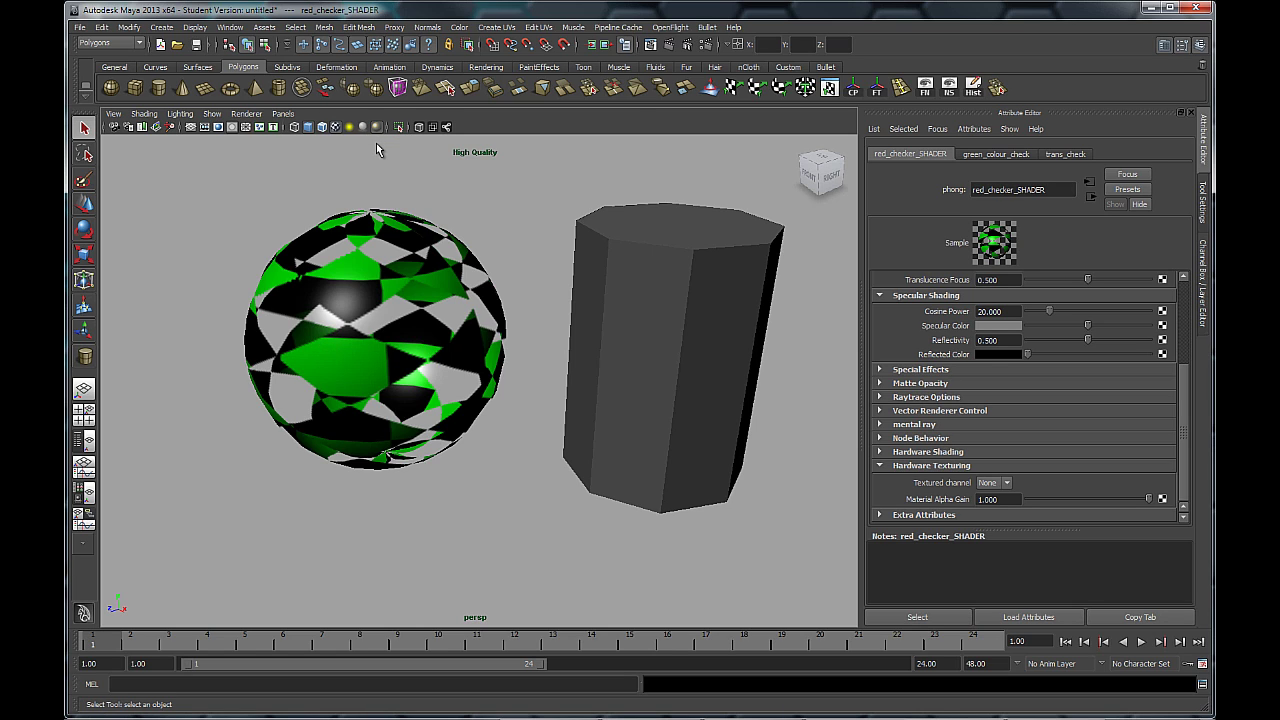
Step: Return to the layout with the Hypershade, widen the perspective view beside it and bring the red_checker_SHADER node into view
alt+drag(409, 401, 434, 400)
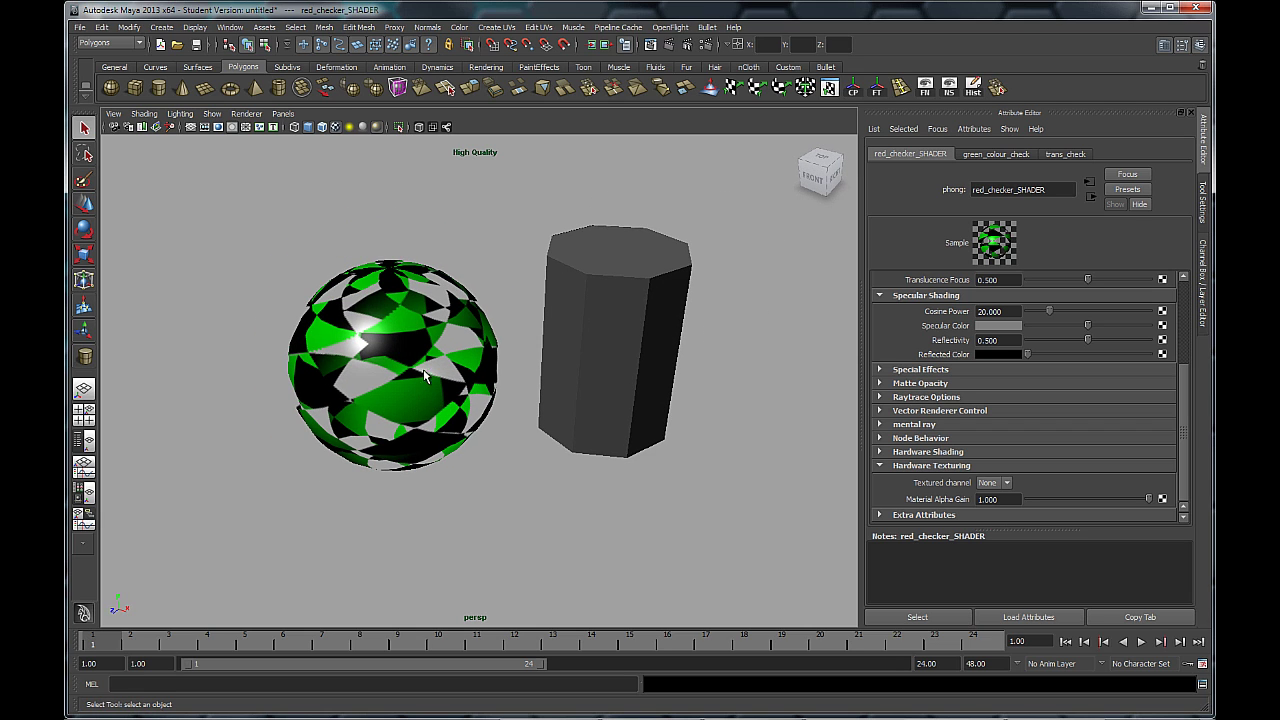
scroll(440, 402, up, 3)
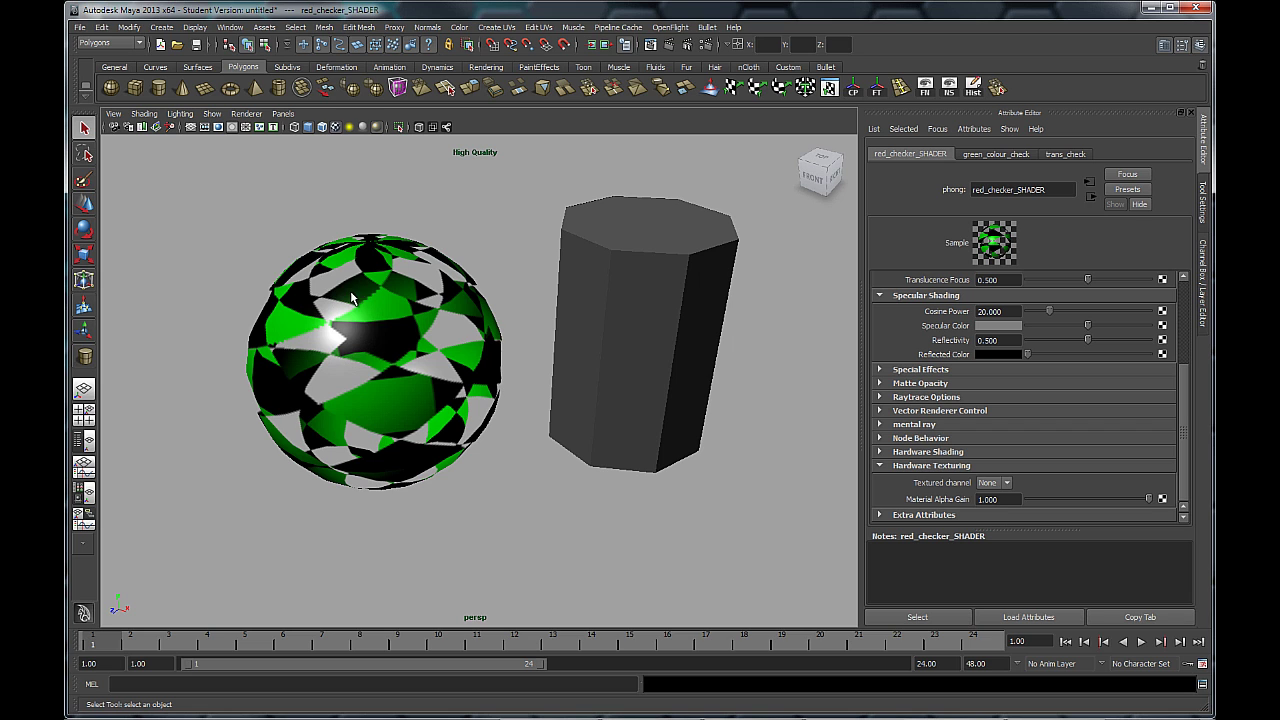
alt+drag(360, 400, 430, 411)
alt+drag(449, 355, 475, 382)
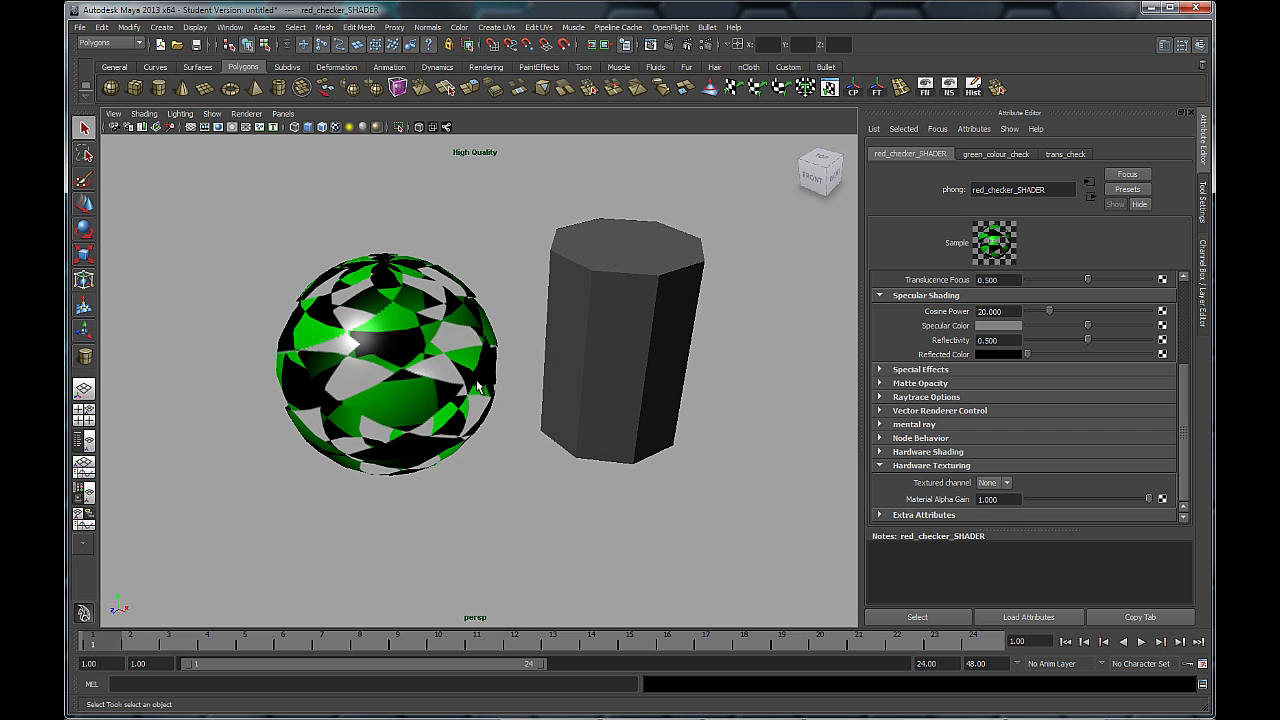
key(space)
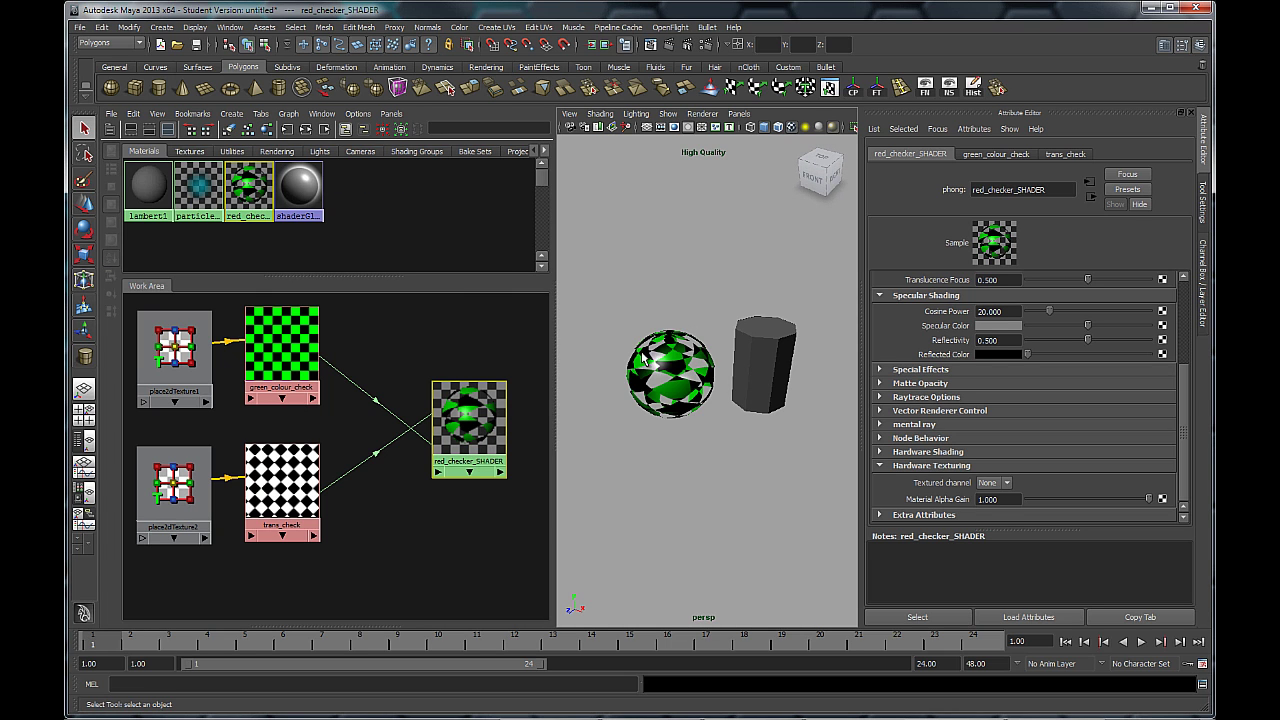
scroll(650, 375, up, 3)
alt+middle_drag(654, 384, 653, 384)
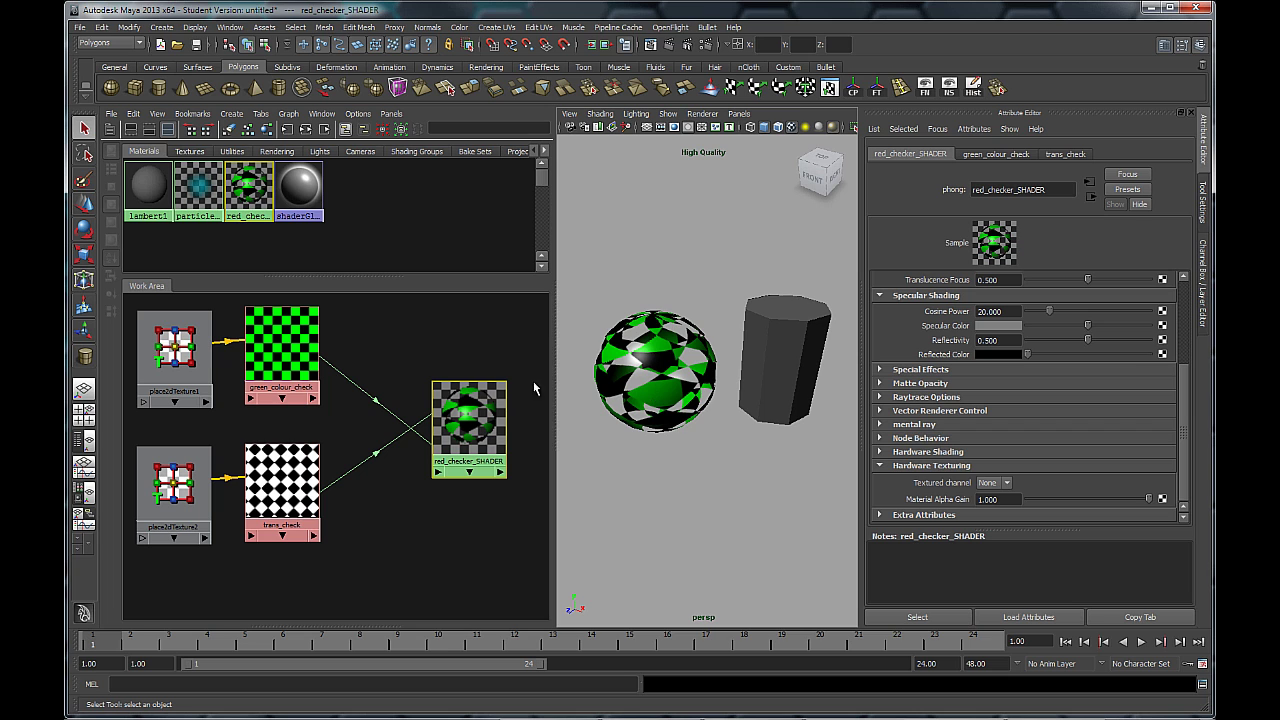
drag(554, 370, 478, 376)
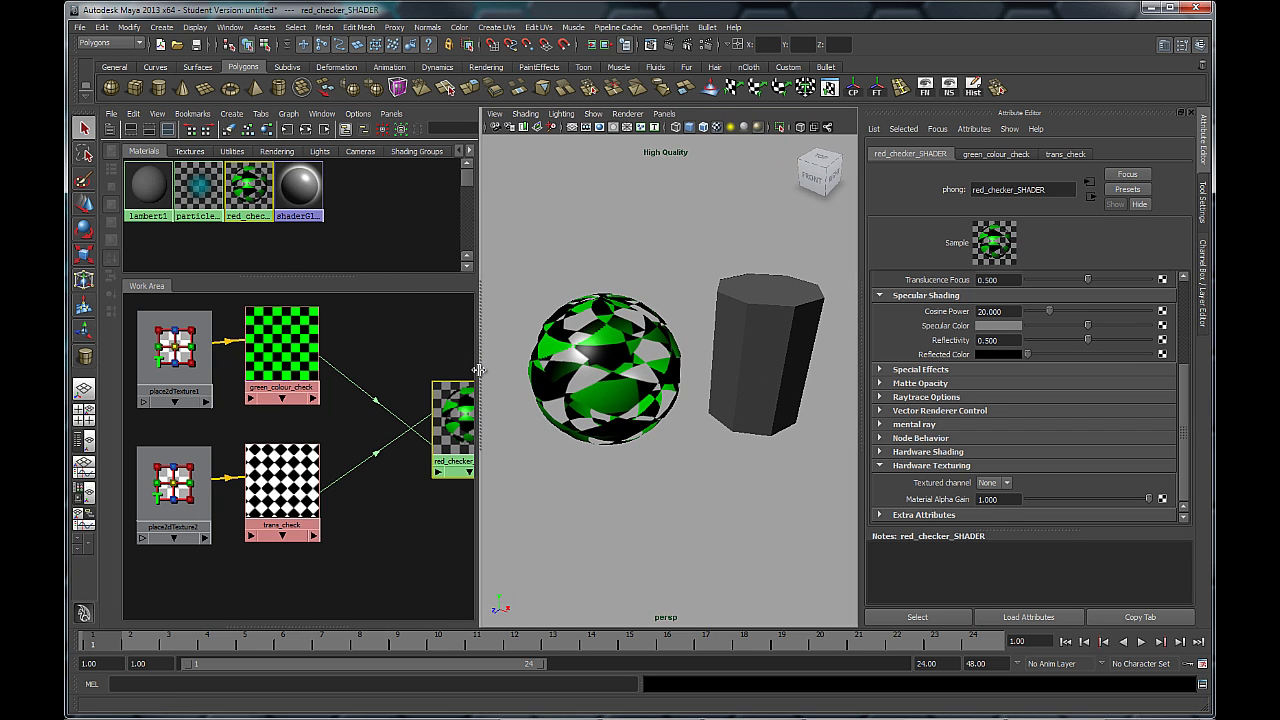
alt+middle_drag(436, 396, 263, 380)
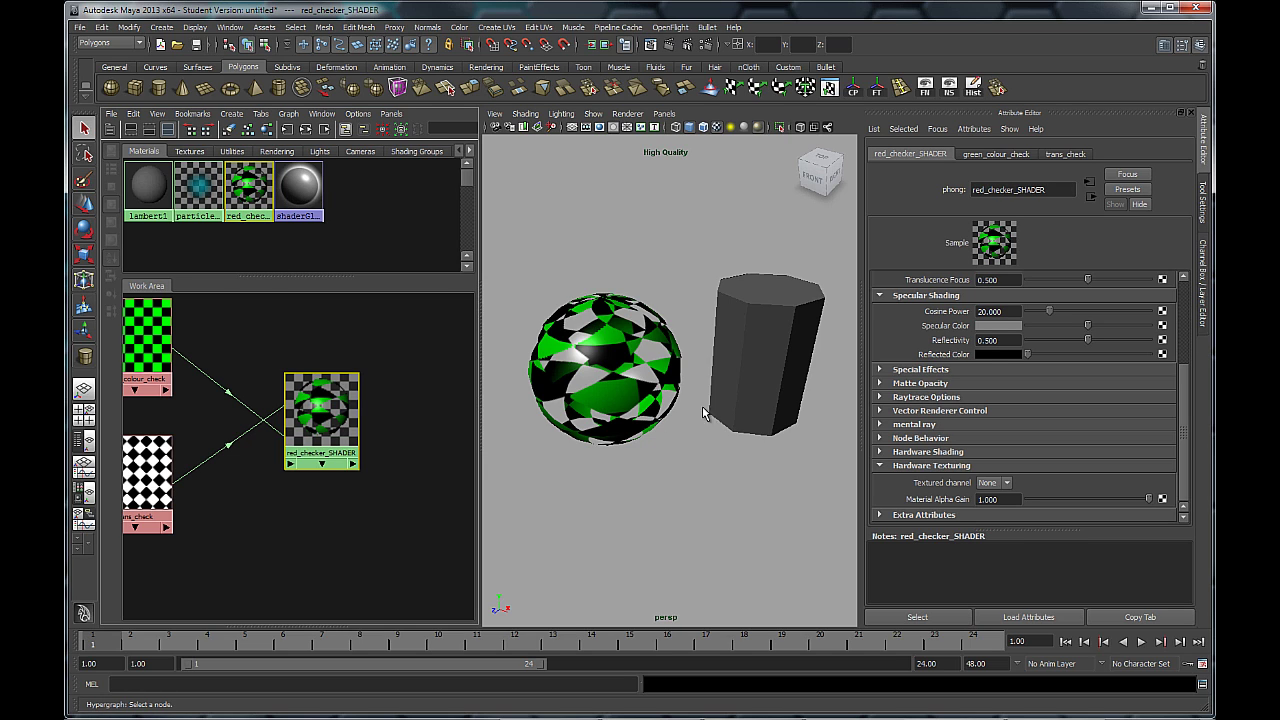
Step: Assign red_checker_SHADER to the whole cylinder, deselect it and inspect the checkered surface
click(749, 356)
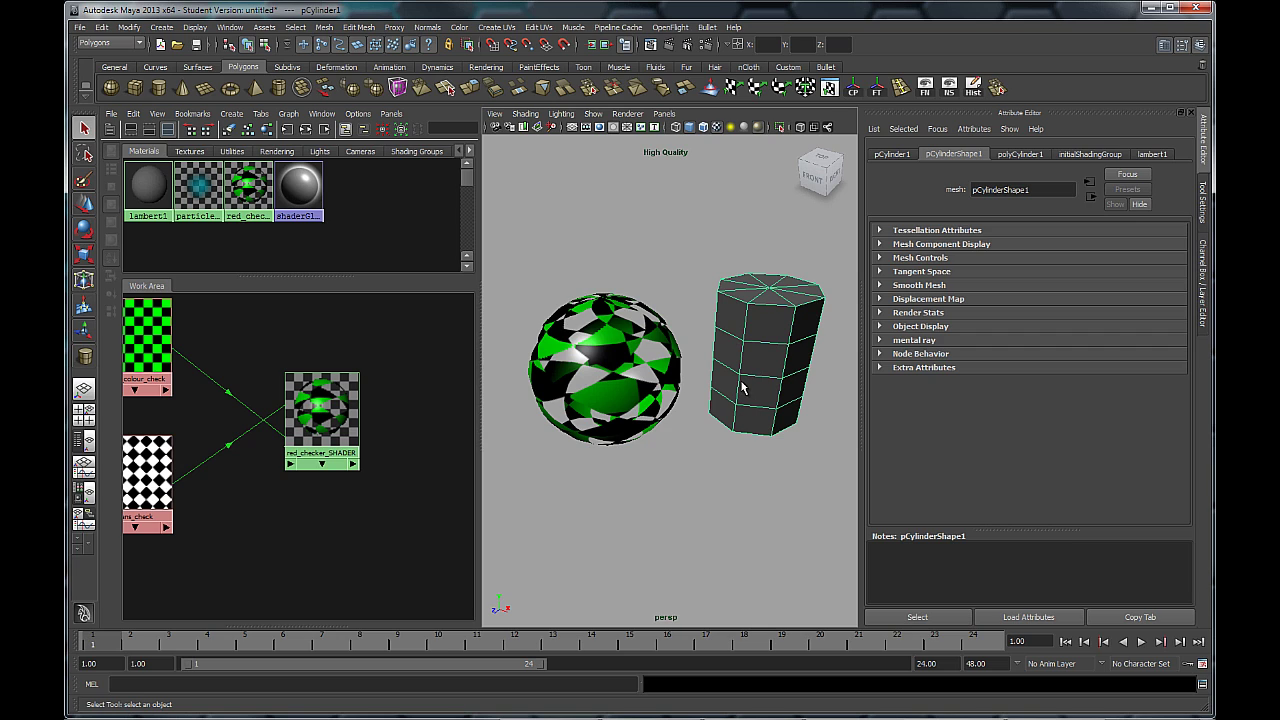
right_click(249, 193)
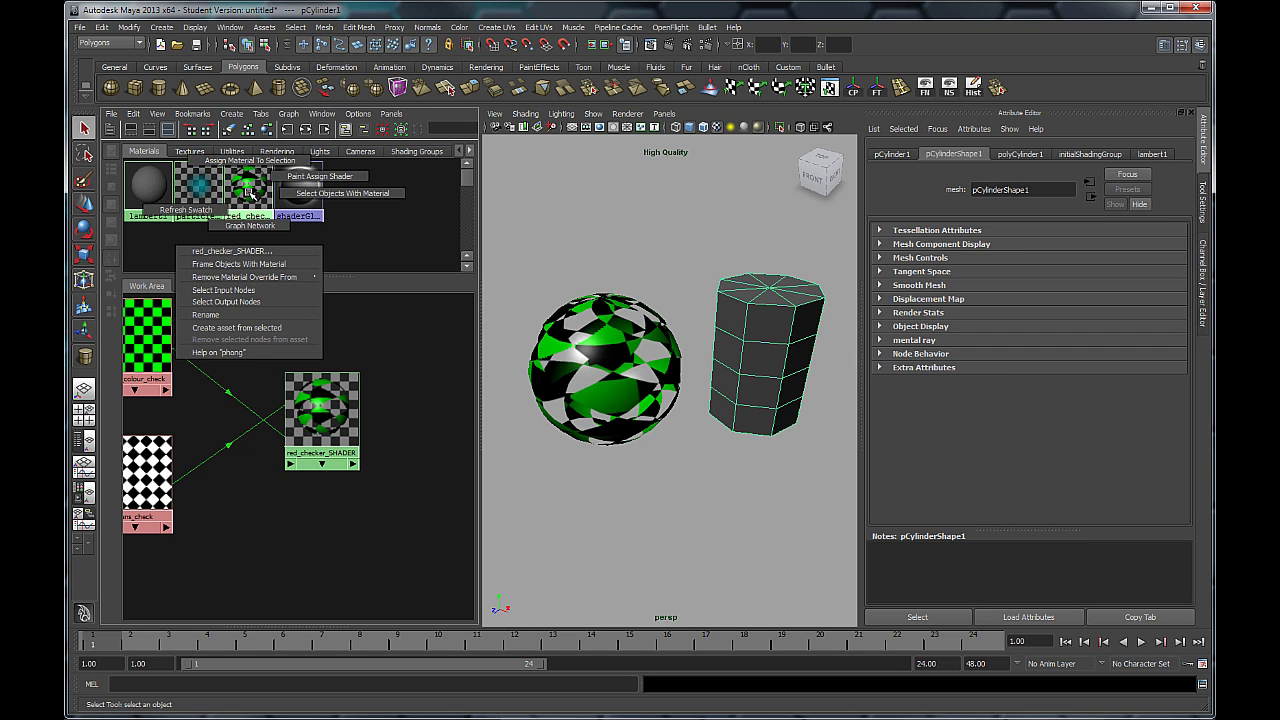
click(241, 160)
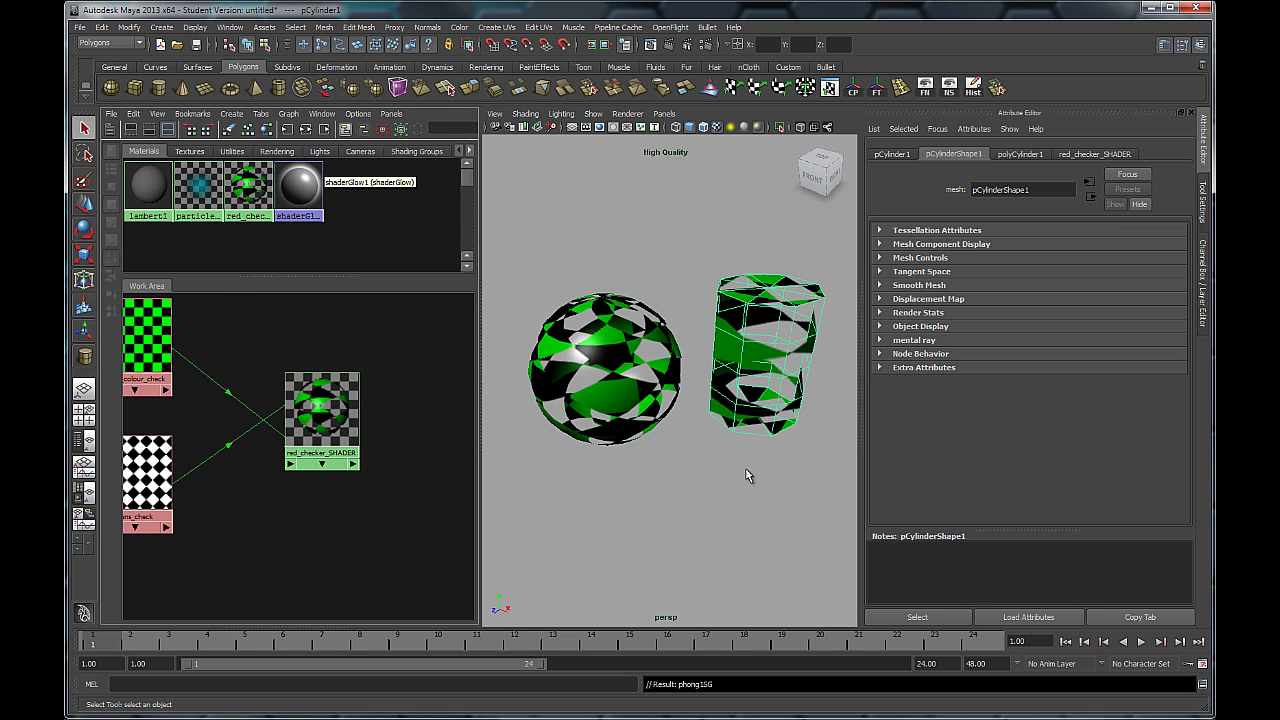
alt+drag(786, 466, 746, 443)
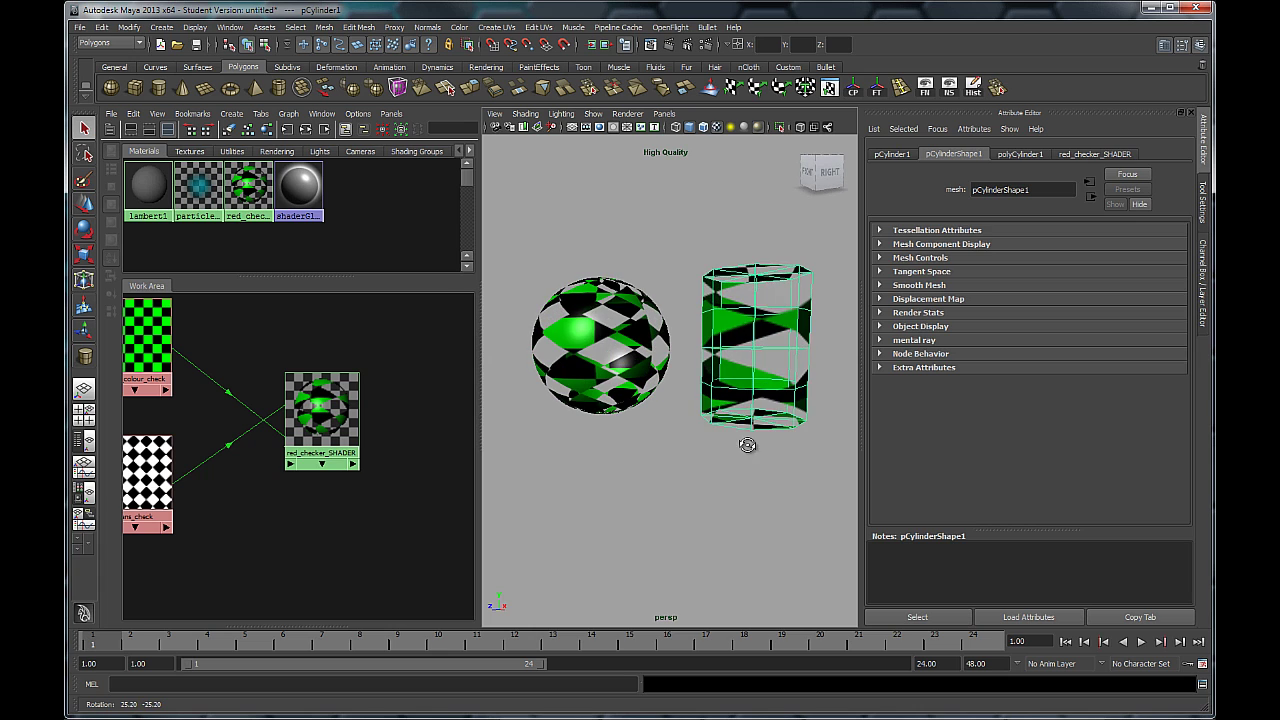
click(757, 500)
alt+drag(757, 500, 797, 477)
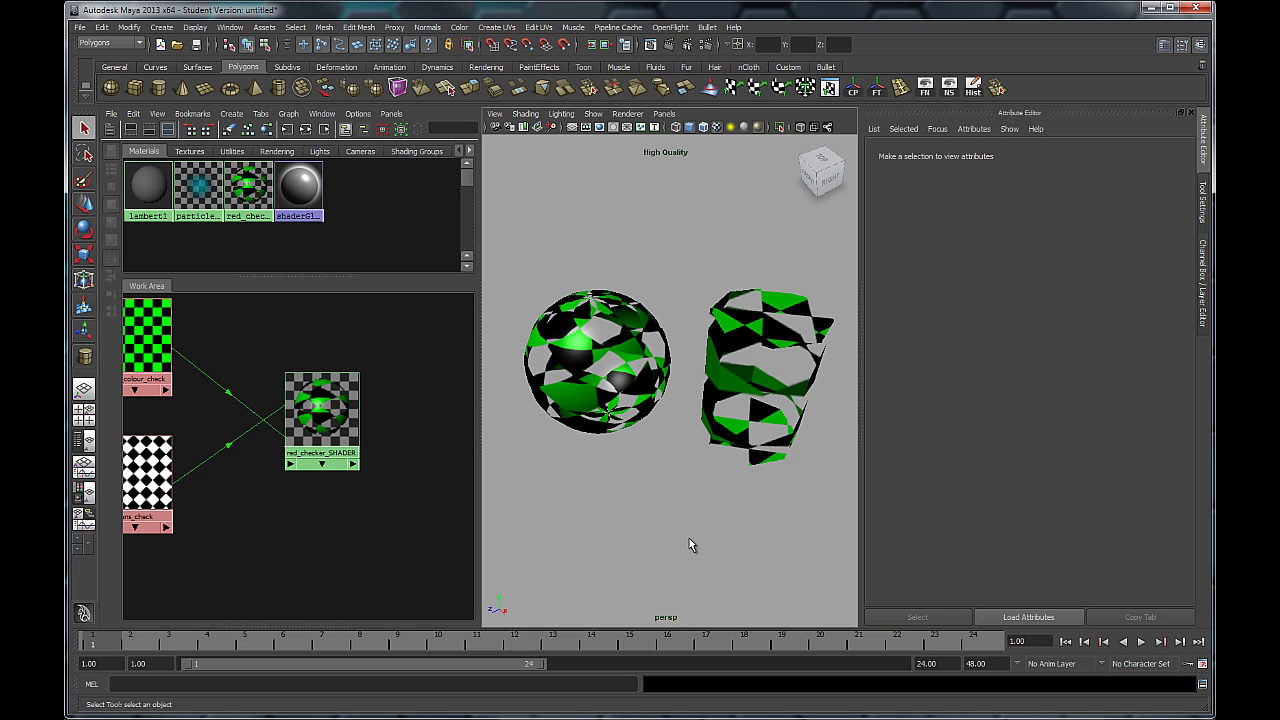
Step: Create a tall polygon box in front of the sphere and duplicate it twice, moving the copies into a row
alt+right_drag(701, 512, 586, 560)
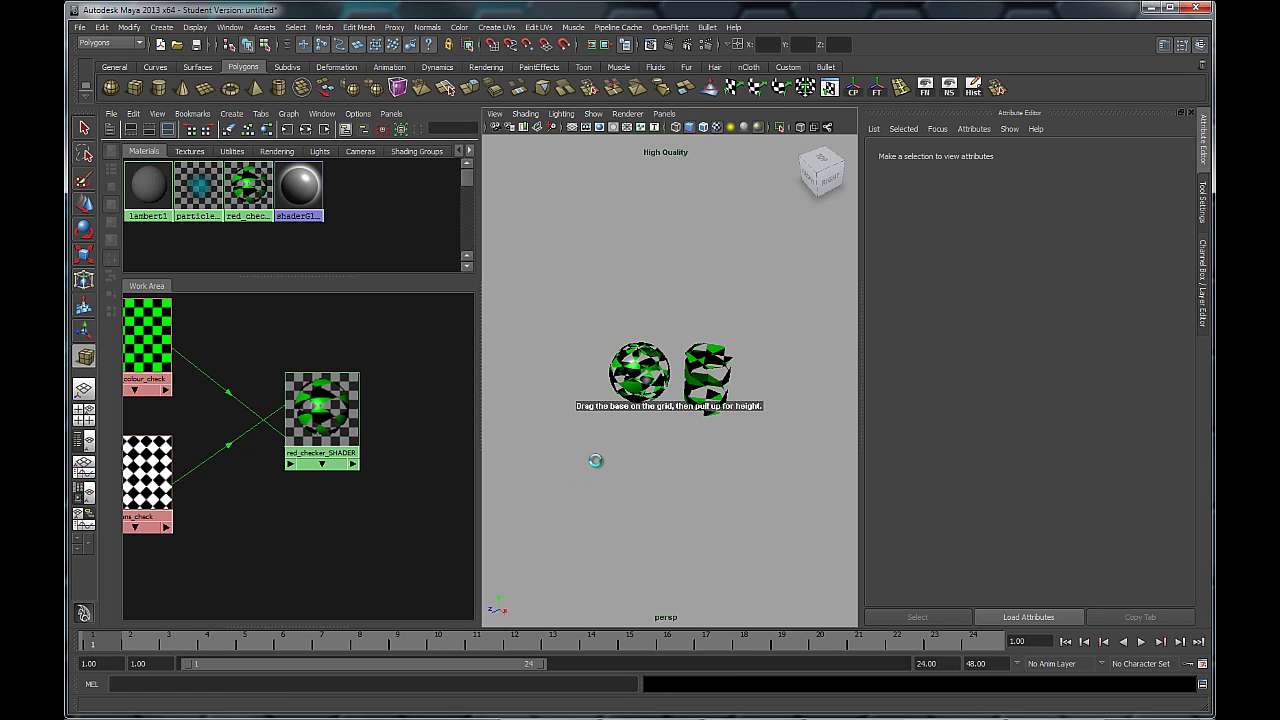
mouse_move(580, 485)
mouse_down()
mouse_move(615, 465)
mouse_move(592, 438)
mouse_move(594, 397)
mouse_move(664, 462)
mouse_move(767, 453)
mouse_up()
key(ctrl+d)
key(w)
key(ctrl+d)
alt+drag(710, 502, 714, 482)
alt+middle_drag(714, 482, 704, 469)
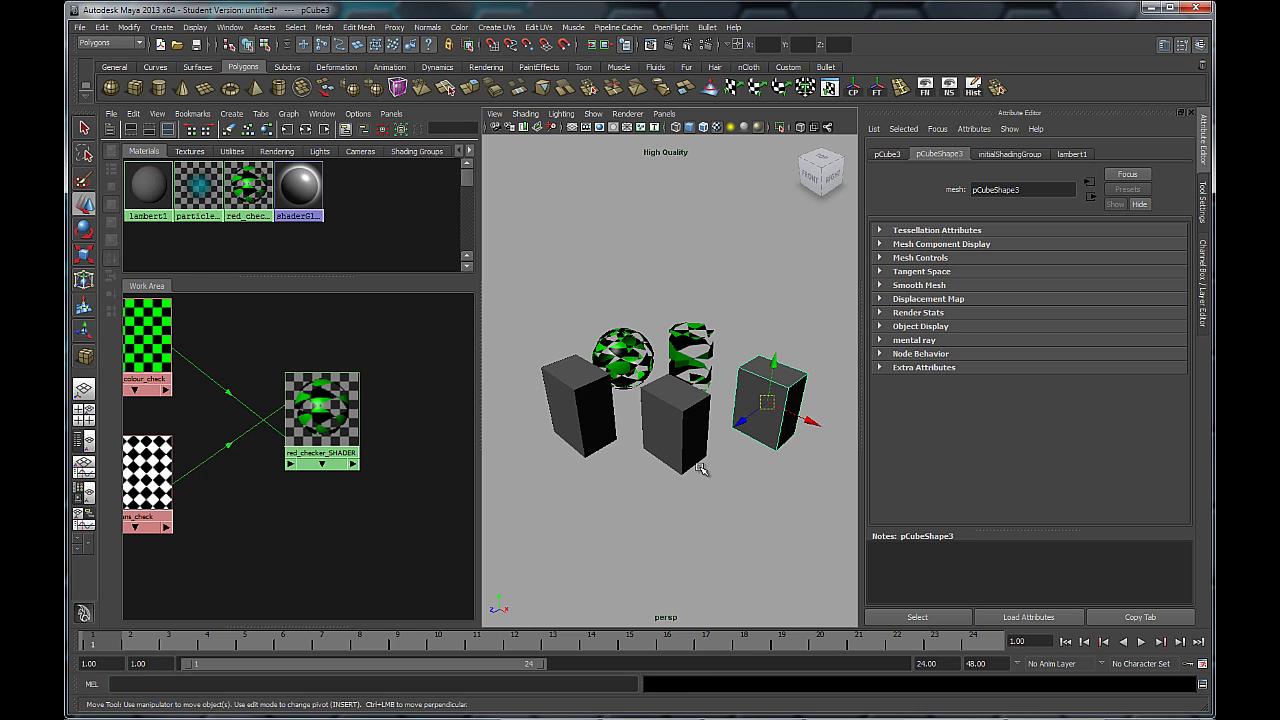
Step: Select all three boxes together
scroll(705, 471, up, 2)
click(680, 470)
click(592, 455)
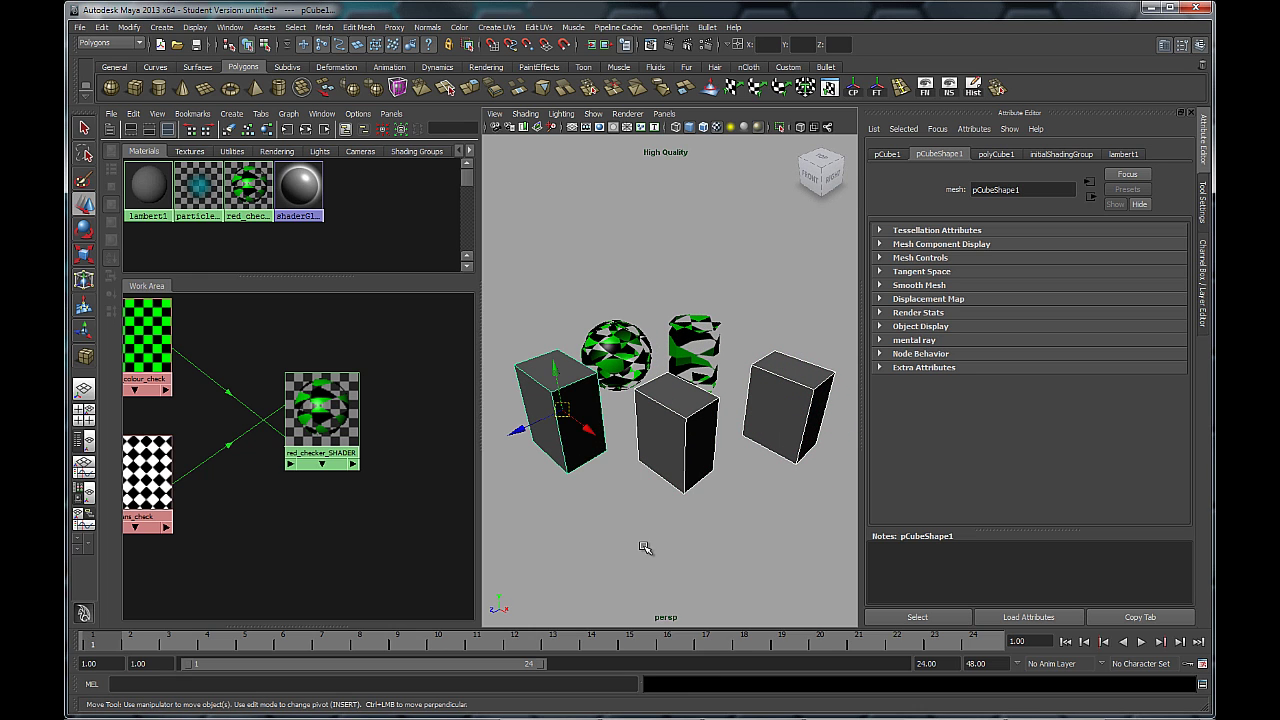
key(q)
drag(547, 505, 768, 443)
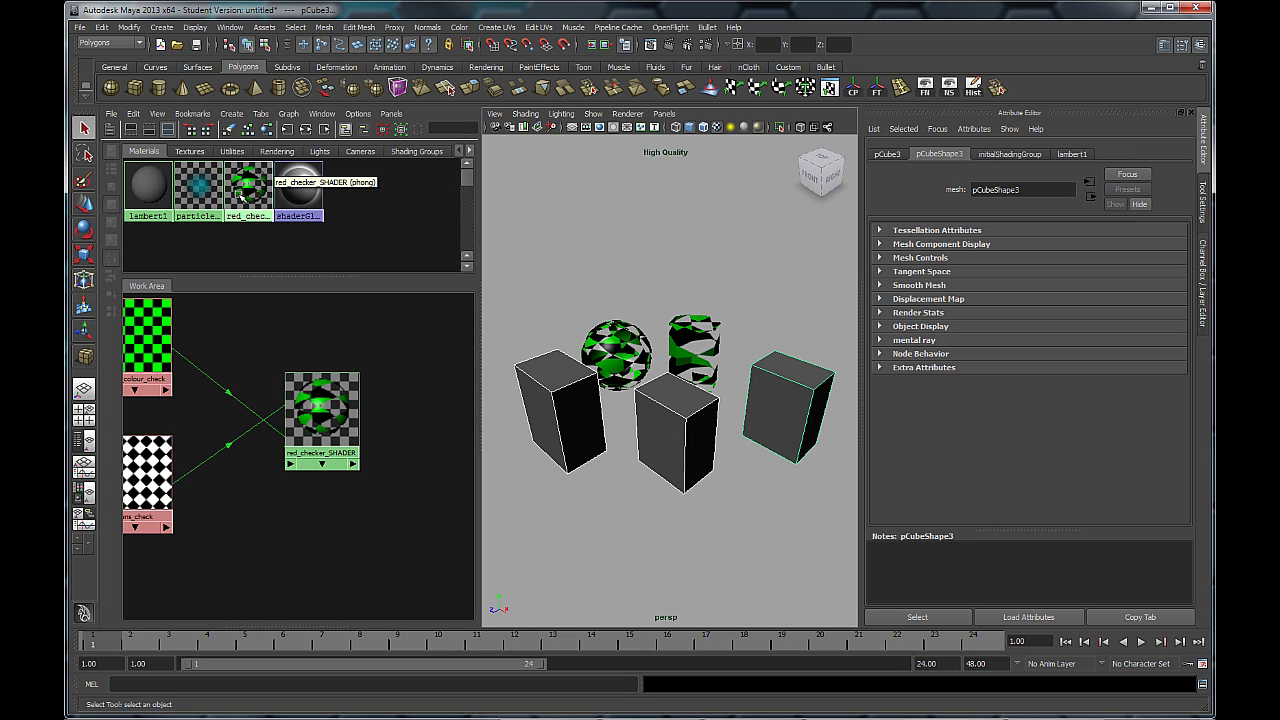
Step: Try red_checker_SHADER on all three selected boxes and undo the assignment
right_drag(243, 197, 229, 156)
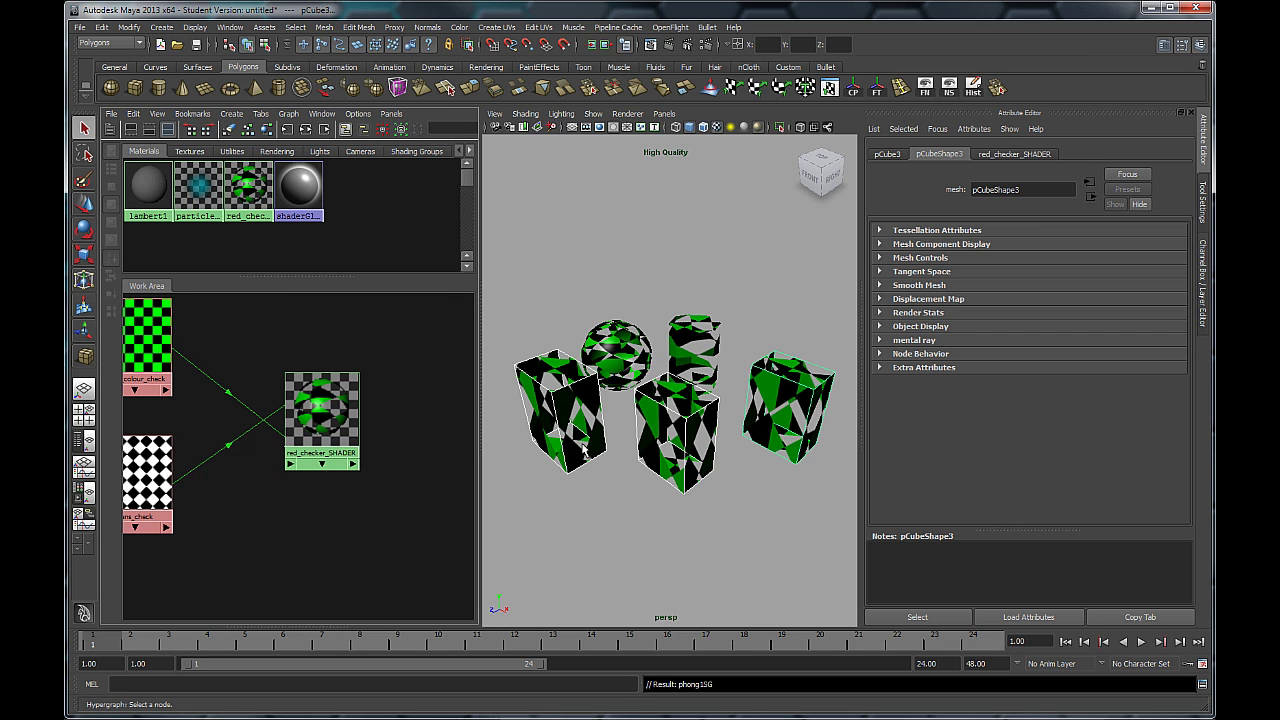
mouse_move(694, 517)
alt+mouse_down()
mouse_move(694, 528)
mouse_move(680, 517)
alt+mouse_up()
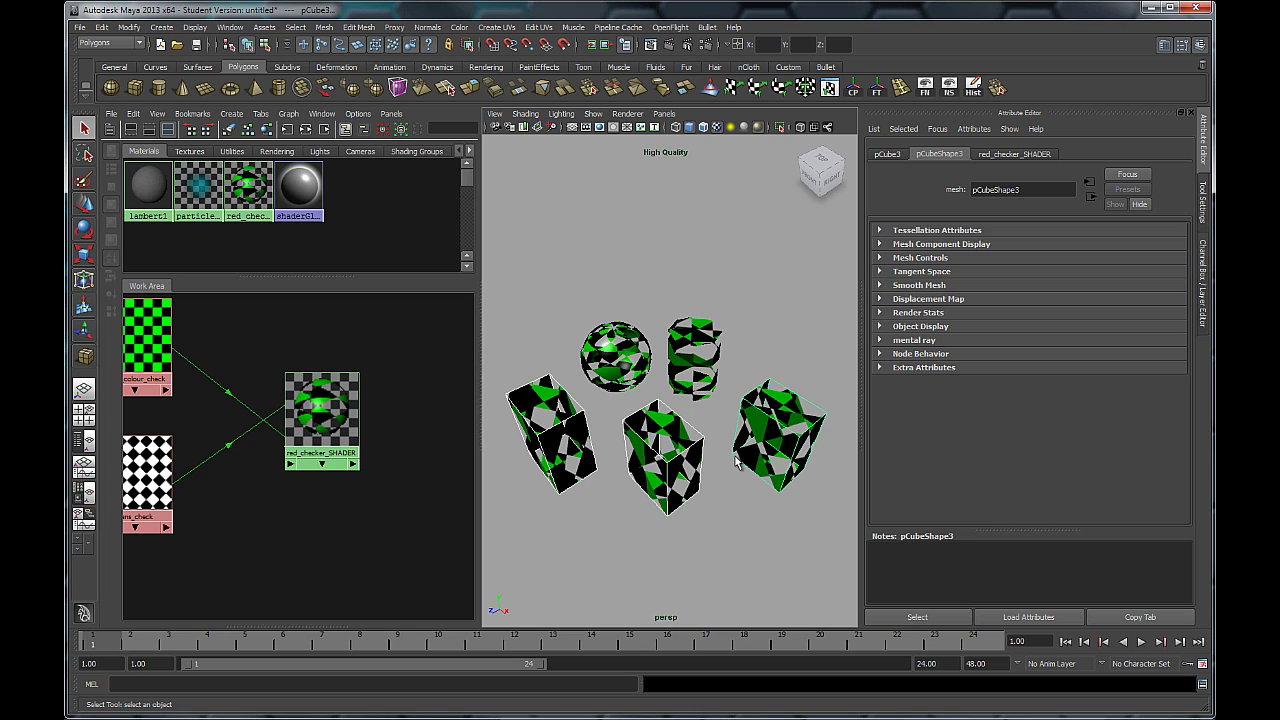
key(ctrl+z)
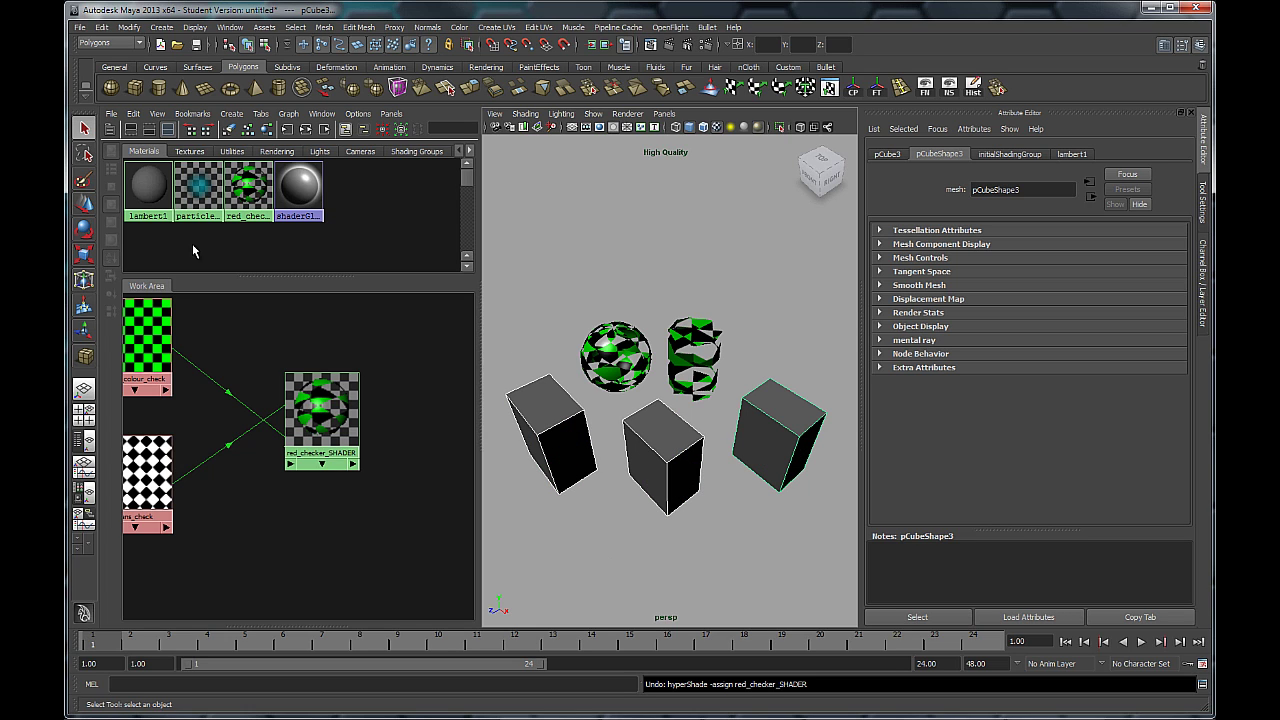
Step: Apply red_checker_SHADER to the leftmost box alone, and assign it to the whole selection of three boxes
mouse_move(245, 184)
middle_down()
mouse_move(535, 430)
mouse_move(555, 427)
middle_up()
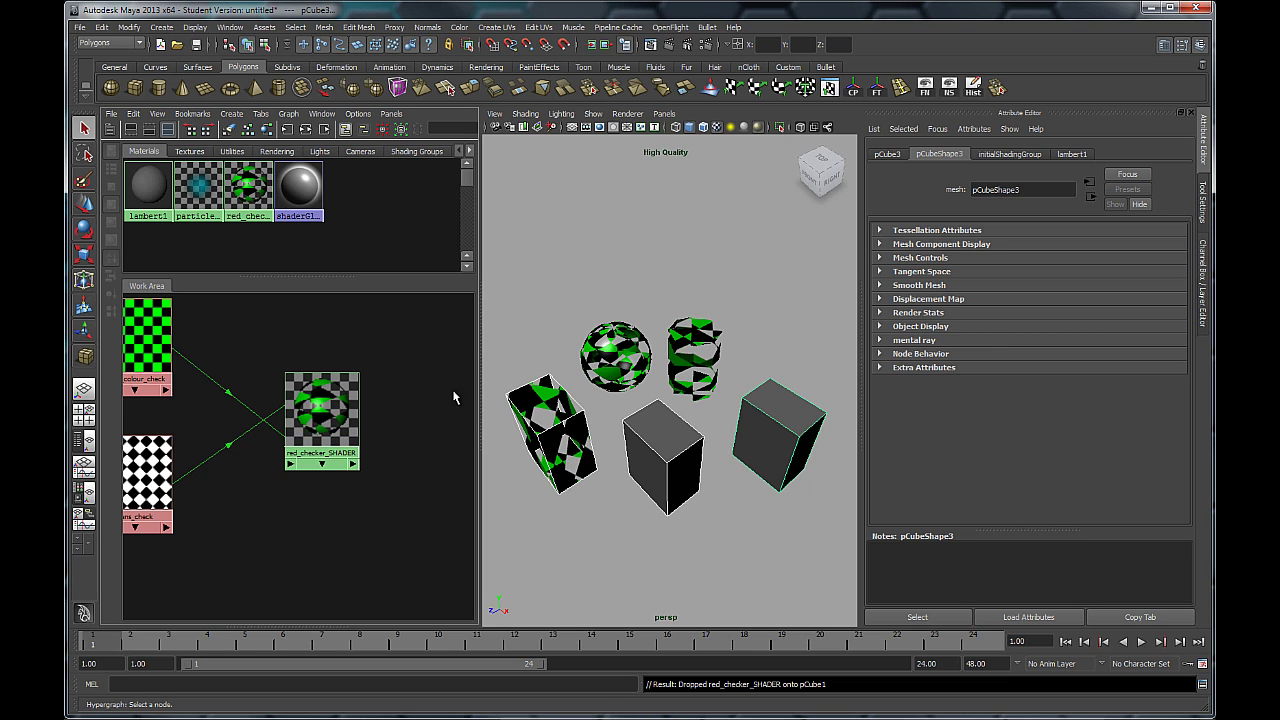
right_drag(248, 188, 255, 163)
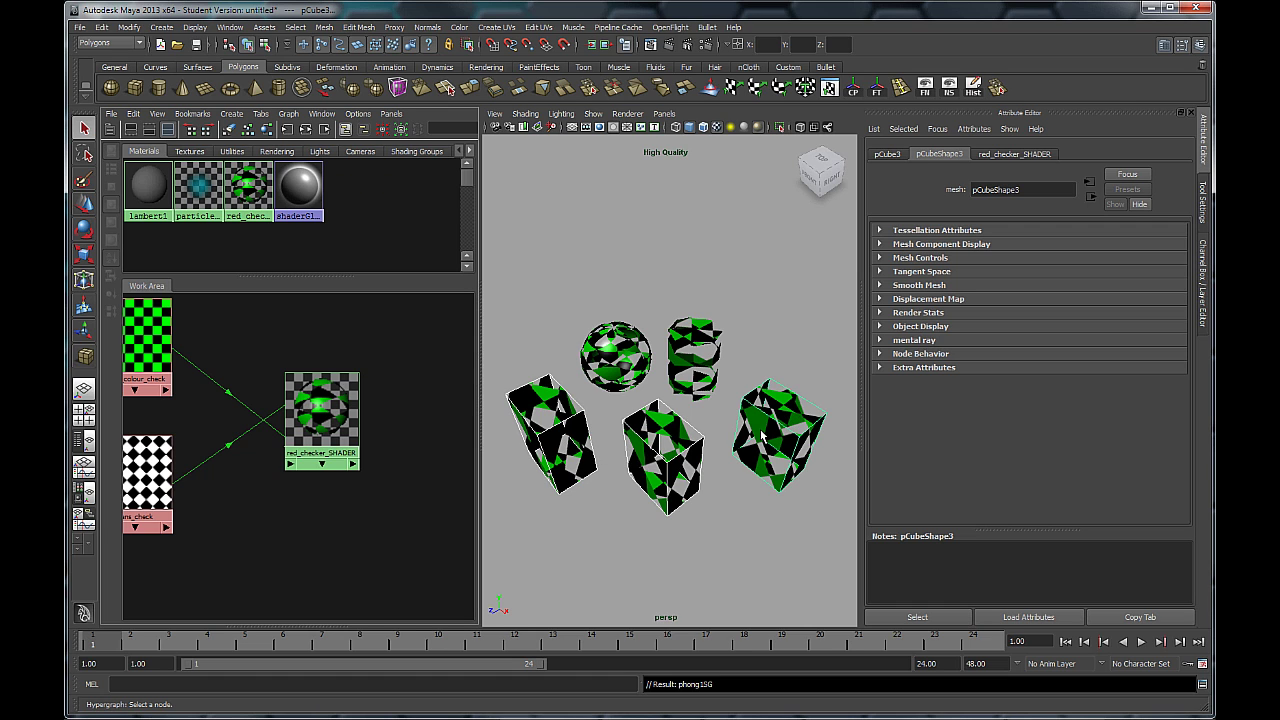
Step: Assign the default lambert1 material back to the cylinder
alt+drag(762, 436, 710, 330)
click(706, 316)
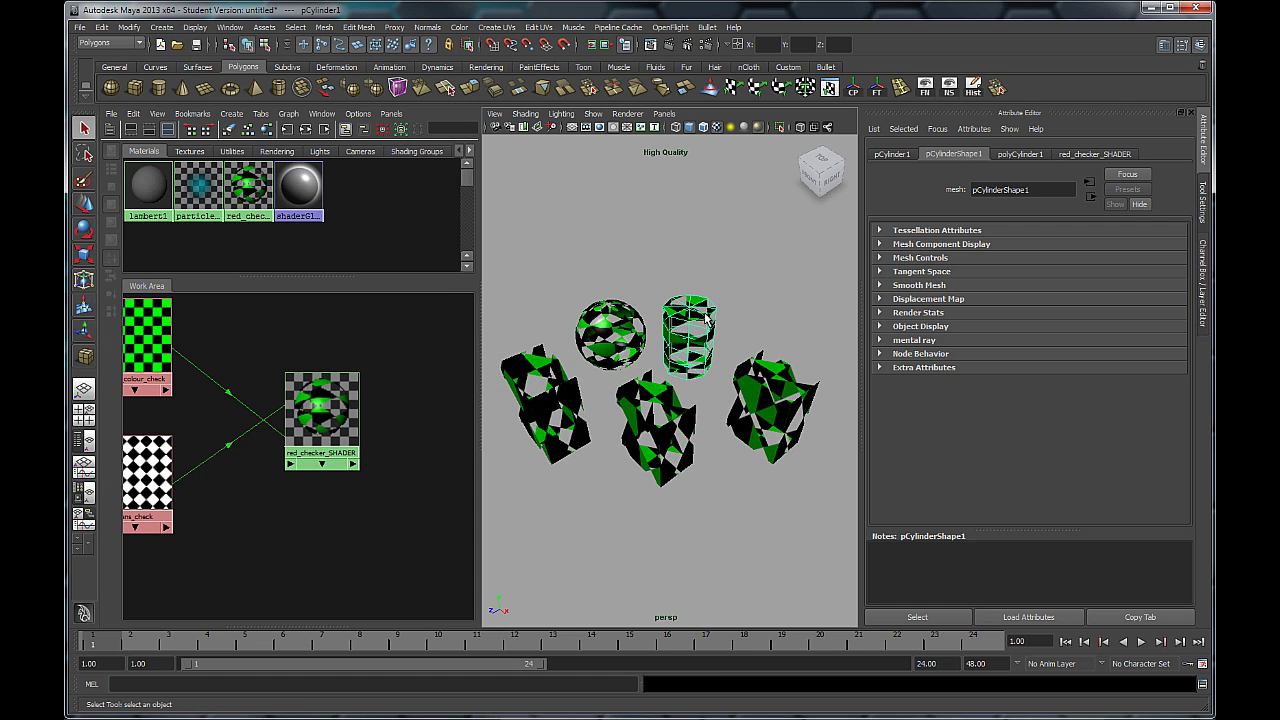
right_drag(150, 186, 162, 157)
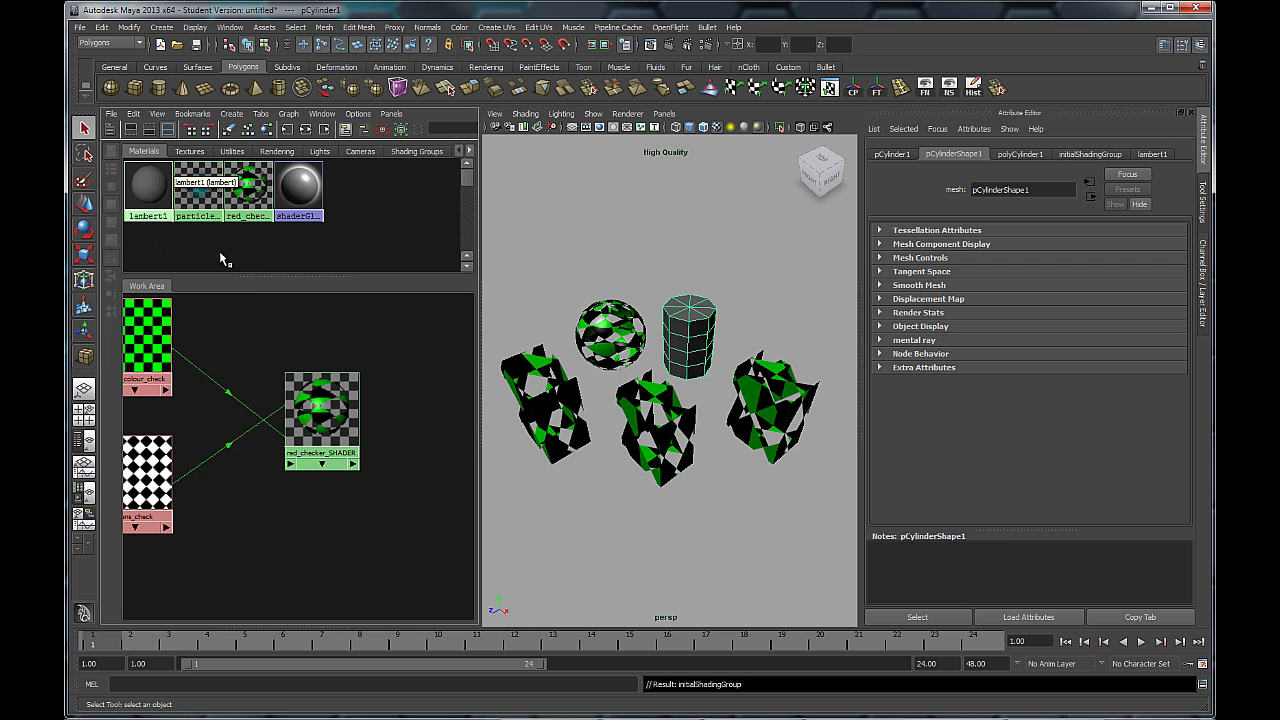
Step: Select the two middle bands of faces around the cylinder, assign red_checker_SHADER to them and return to object mode
alt+drag(593, 311, 648, 374)
alt+right_drag(648, 374, 668, 397)
alt+middle_drag(668, 397, 677, 424)
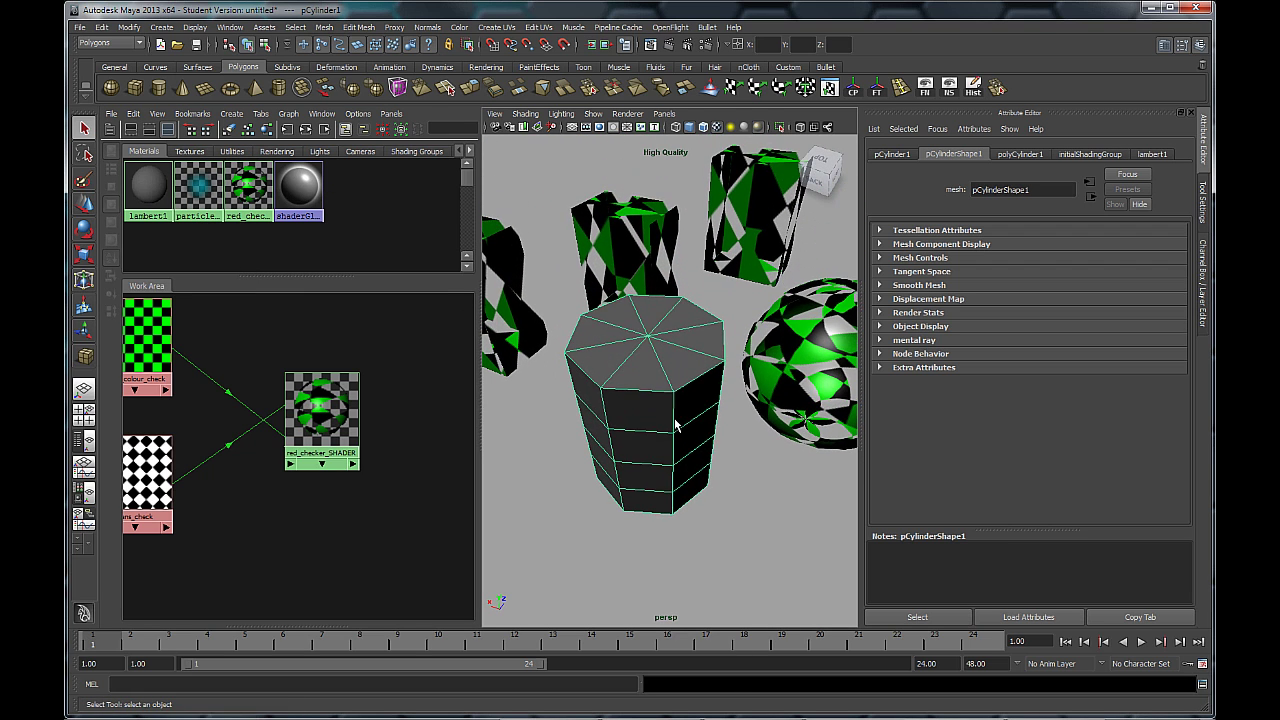
alt+drag(677, 424, 672, 401)
right_drag(638, 388, 641, 420)
alt+drag(683, 452, 666, 403)
drag(561, 318, 727, 346)
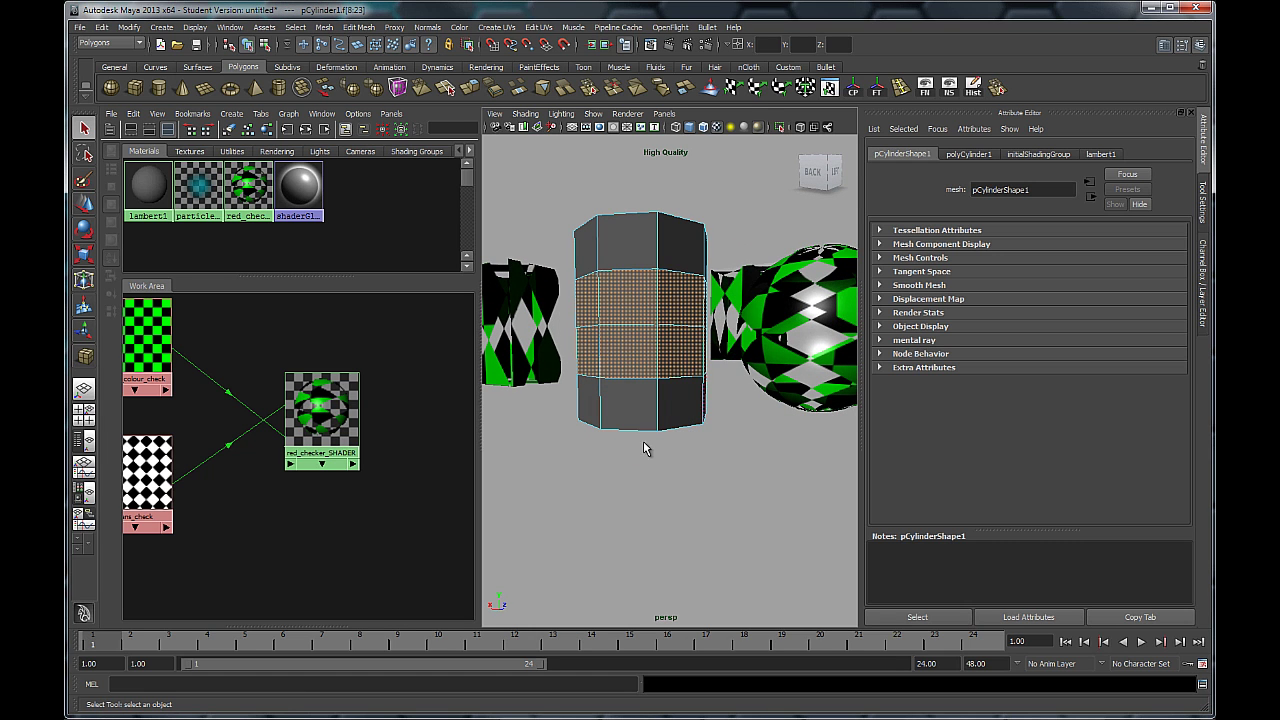
alt+drag(646, 443, 590, 455)
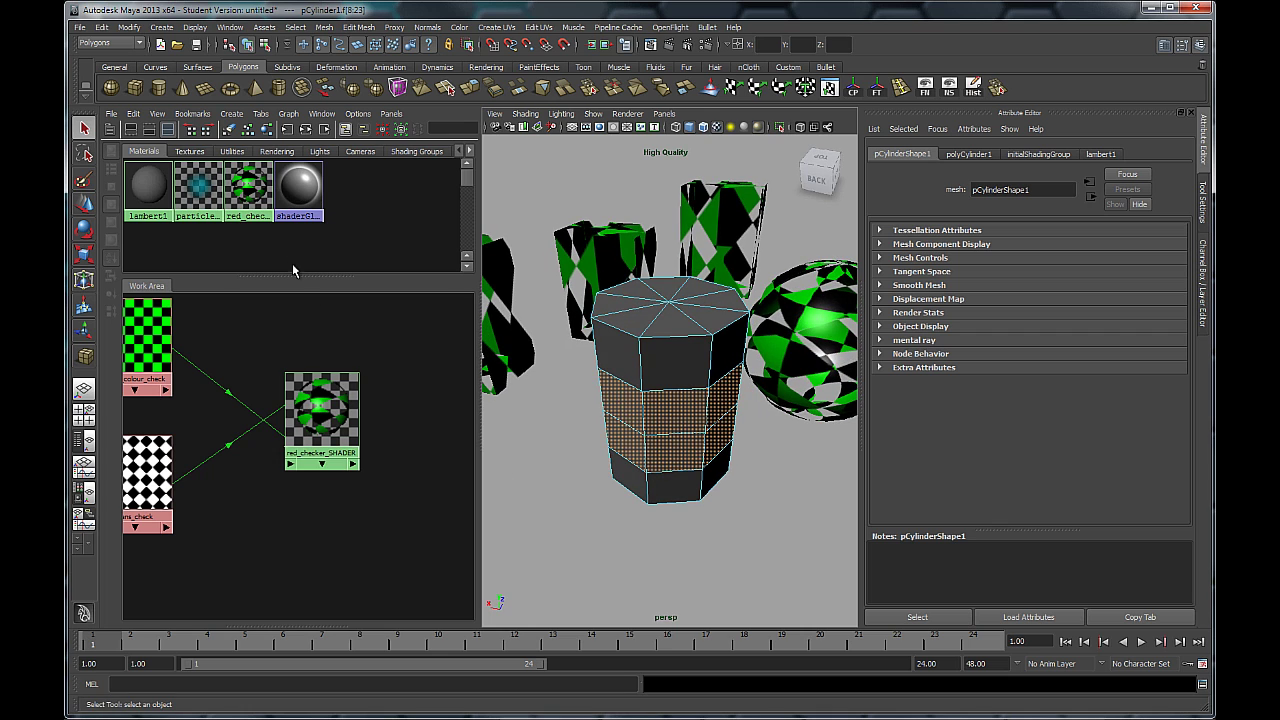
right_drag(248, 188, 253, 160)
alt+drag(829, 529, 789, 486)
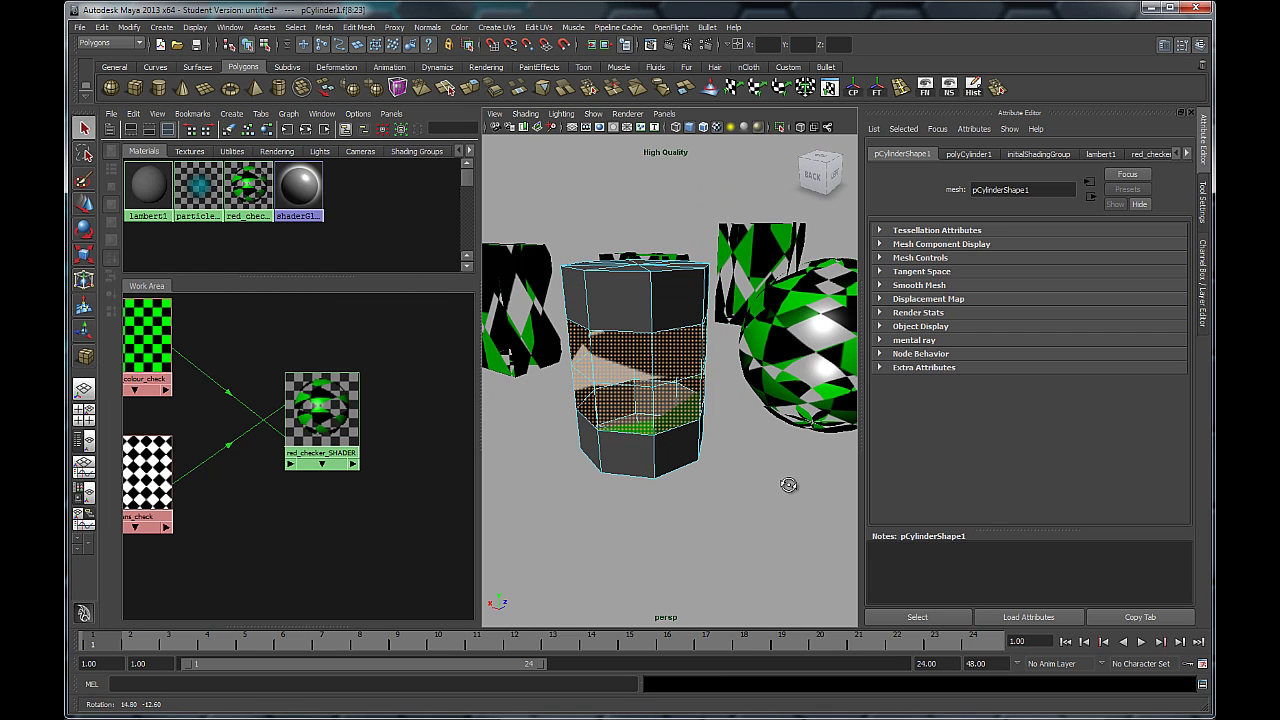
click(757, 537)
right_drag(648, 437, 686, 418)
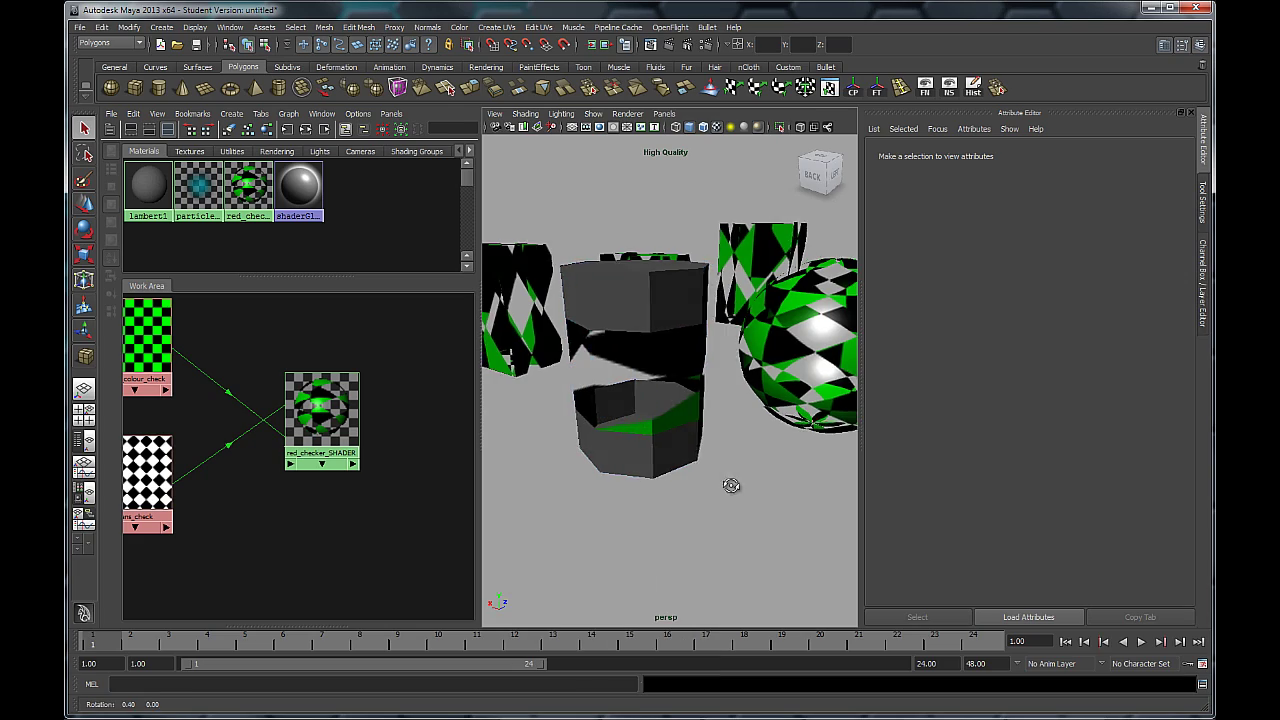
Step: Select all objects and faces that use red_checker_SHADER, and check the selected faces on the cylinder up close
alt+drag(729, 486, 571, 396)
alt+drag(451, 416, 442, 415)
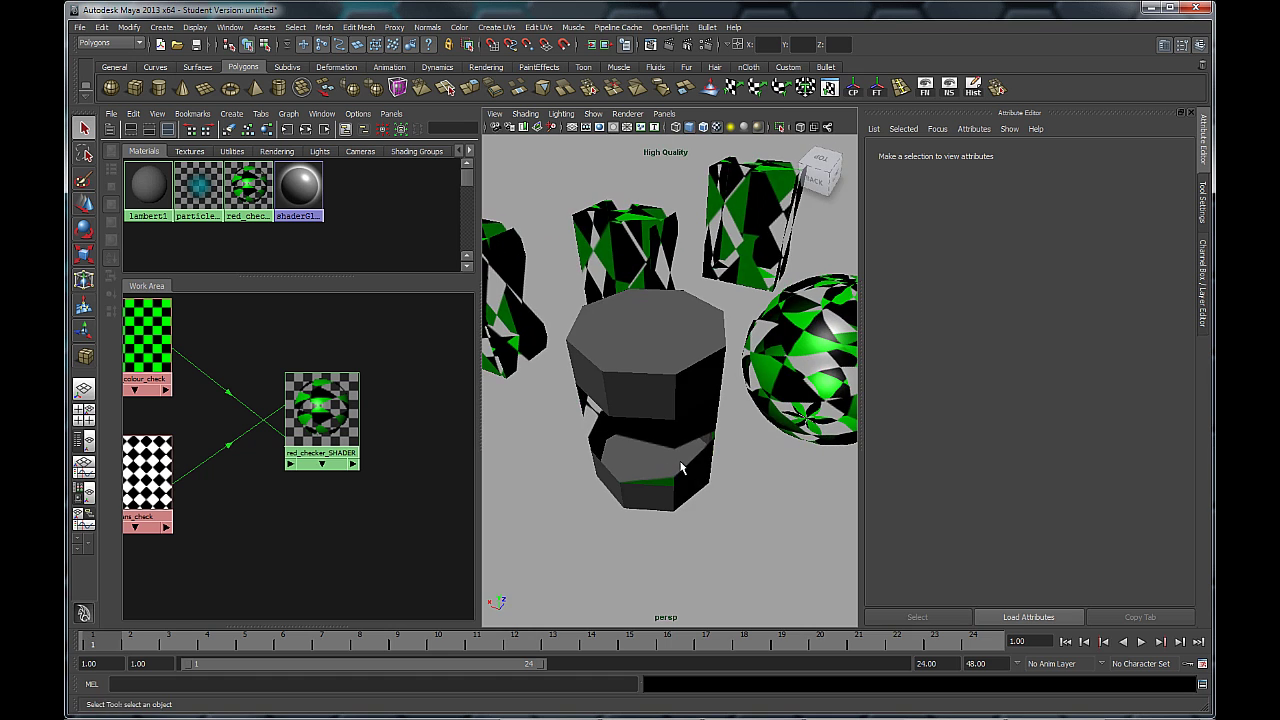
alt+drag(708, 458, 674, 464)
alt+right_drag(674, 464, 641, 447)
alt+middle_drag(646, 446, 624, 458)
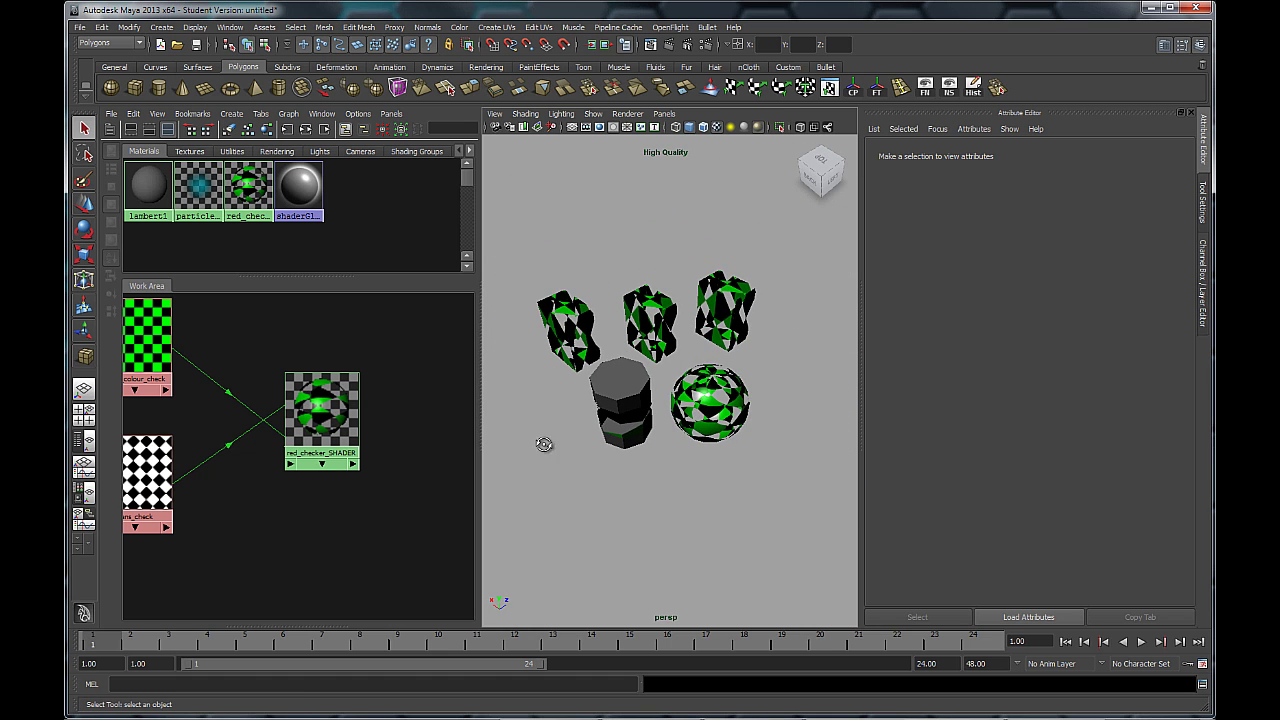
alt+drag(546, 446, 690, 464)
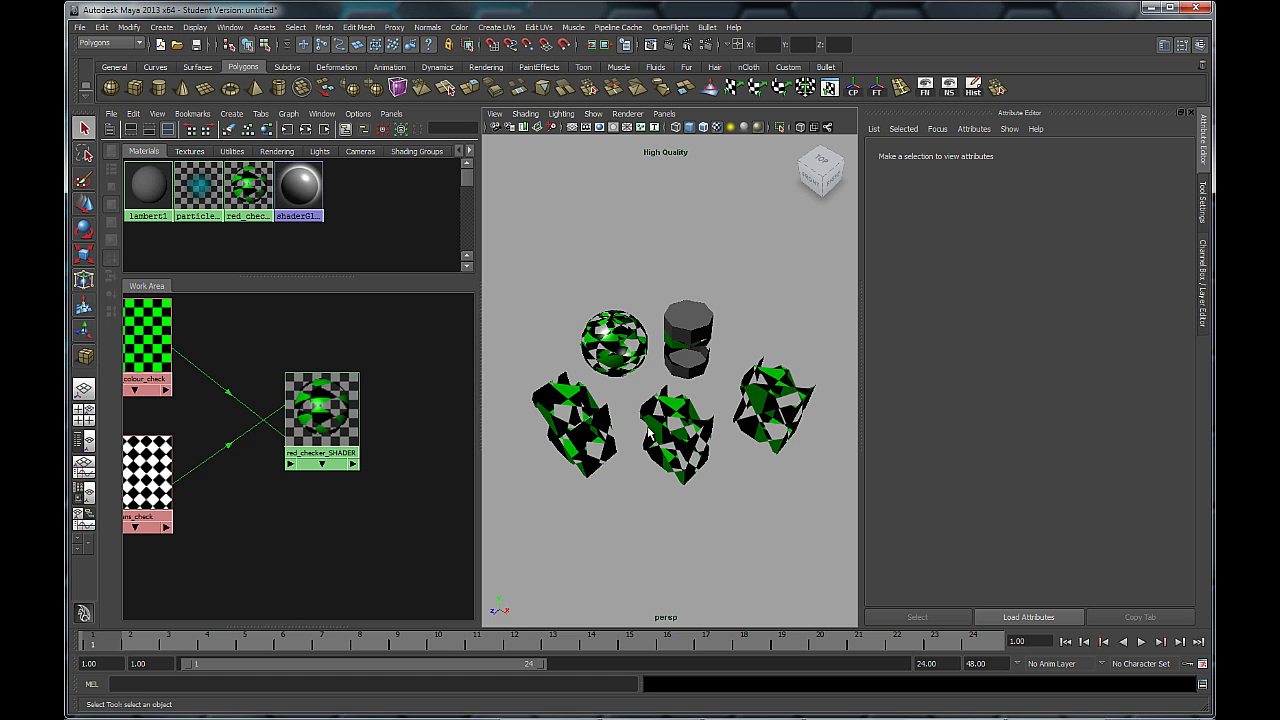
scroll(683, 485, up, 4)
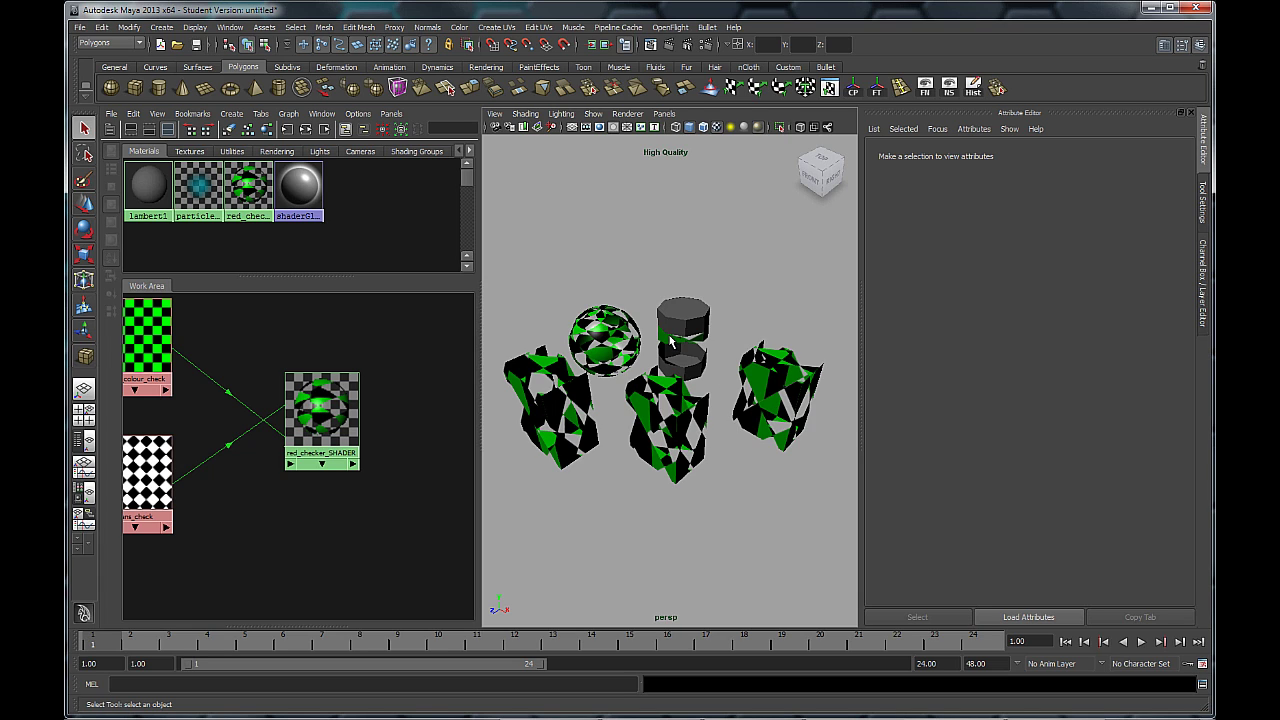
right_click(245, 190)
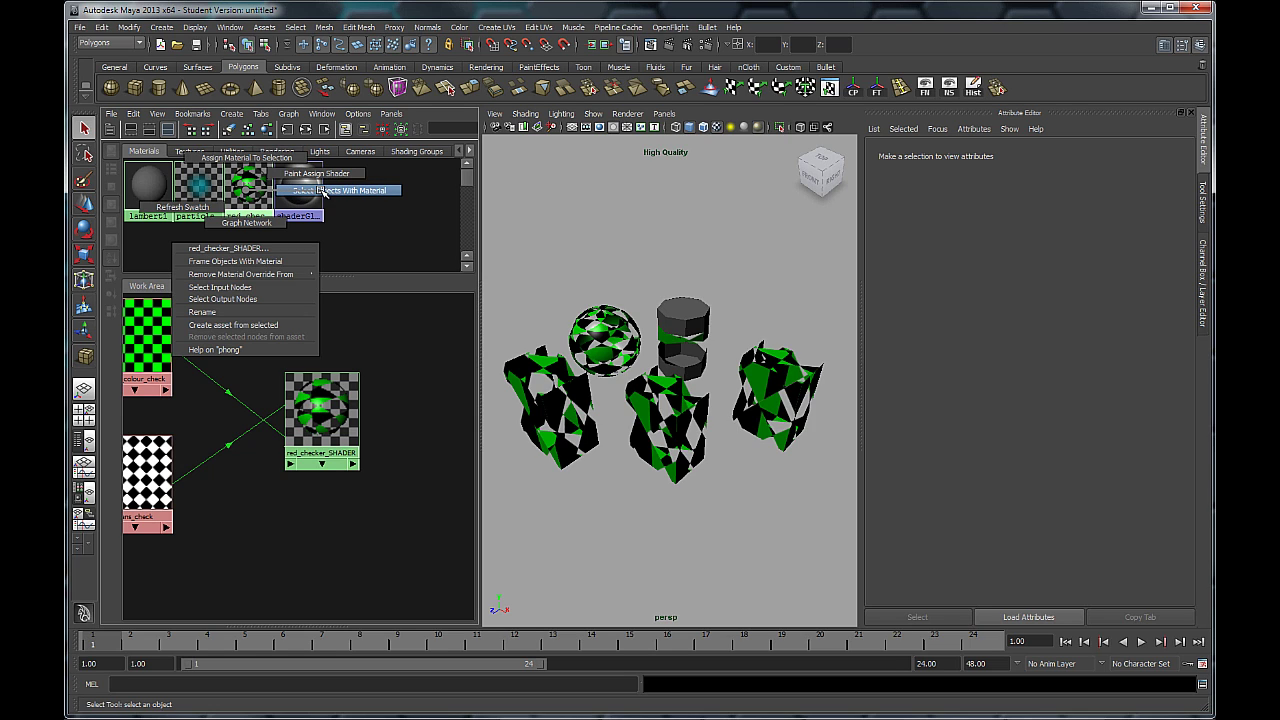
click(345, 190)
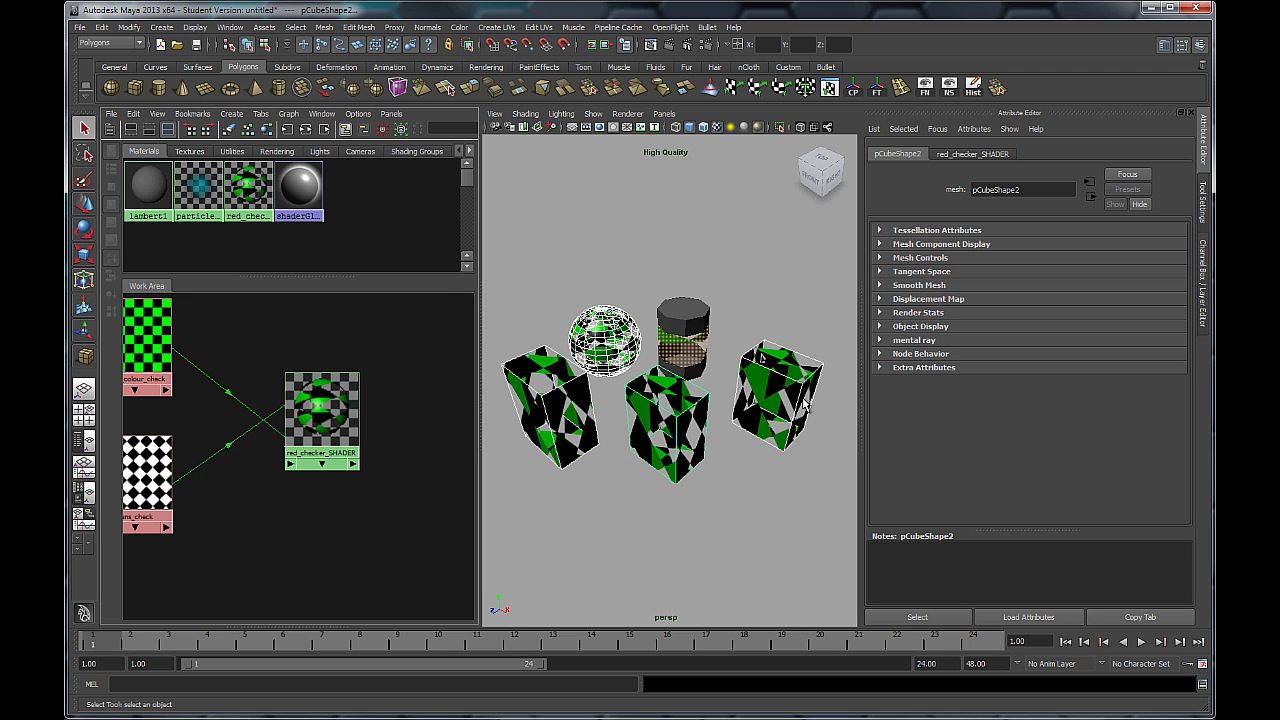
mouse_move(598, 432)
alt+mouse_down()
mouse_move(514, 406)
mouse_move(672, 433)
mouse_move(603, 443)
alt+mouse_up()
alt+right_drag(603, 443, 663, 445)
alt+middle_drag(663, 445, 644, 427)
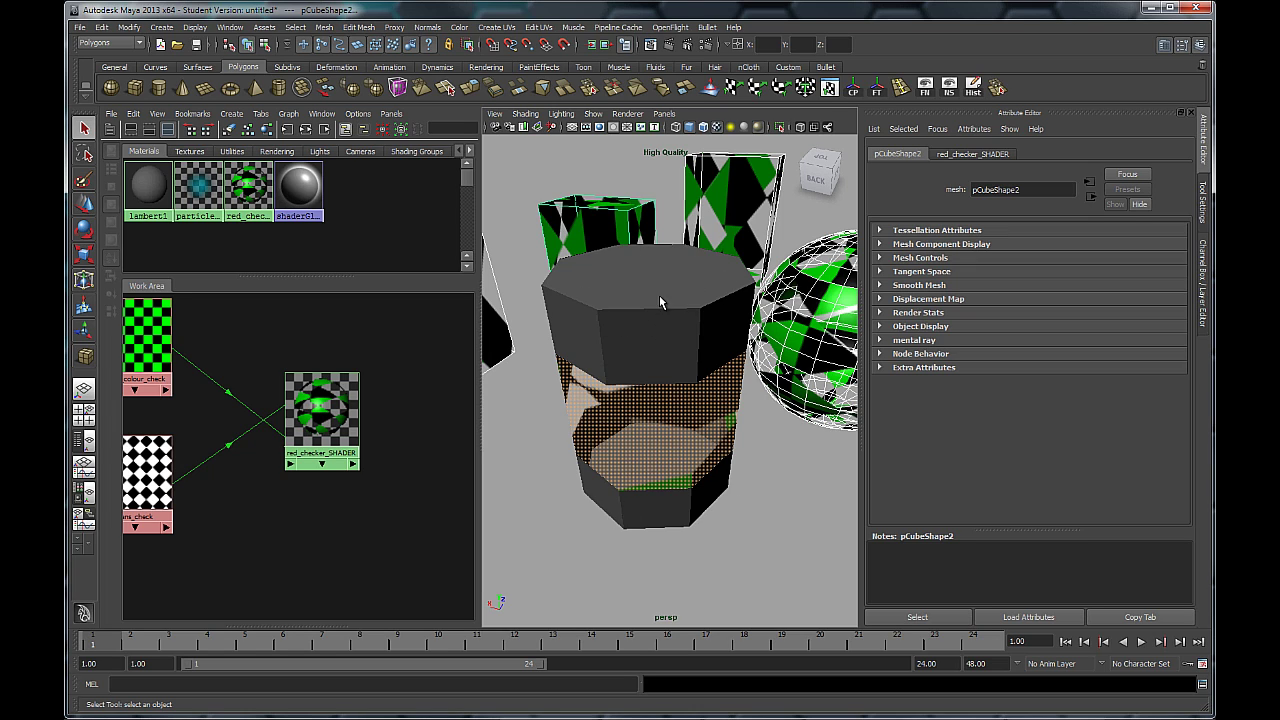
Step: Create a new Blinn material and set its color to red
scroll(675, 455, down, 6)
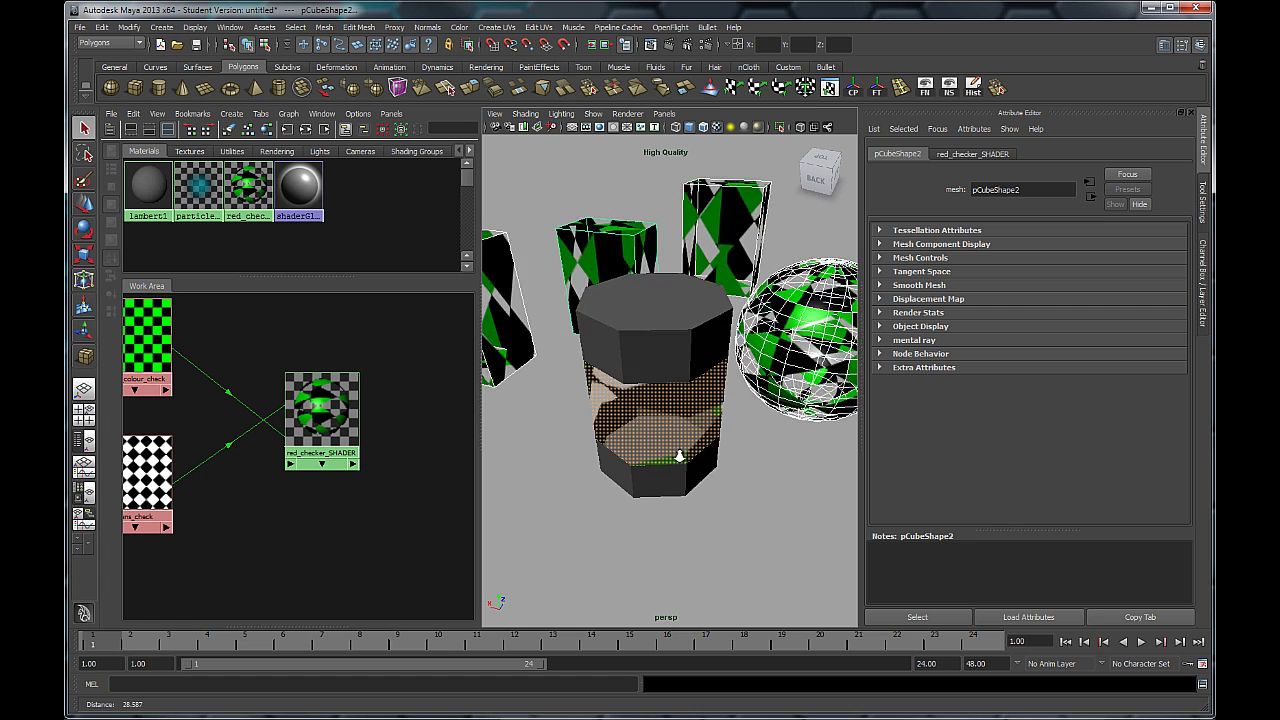
alt+drag(623, 439, 719, 433)
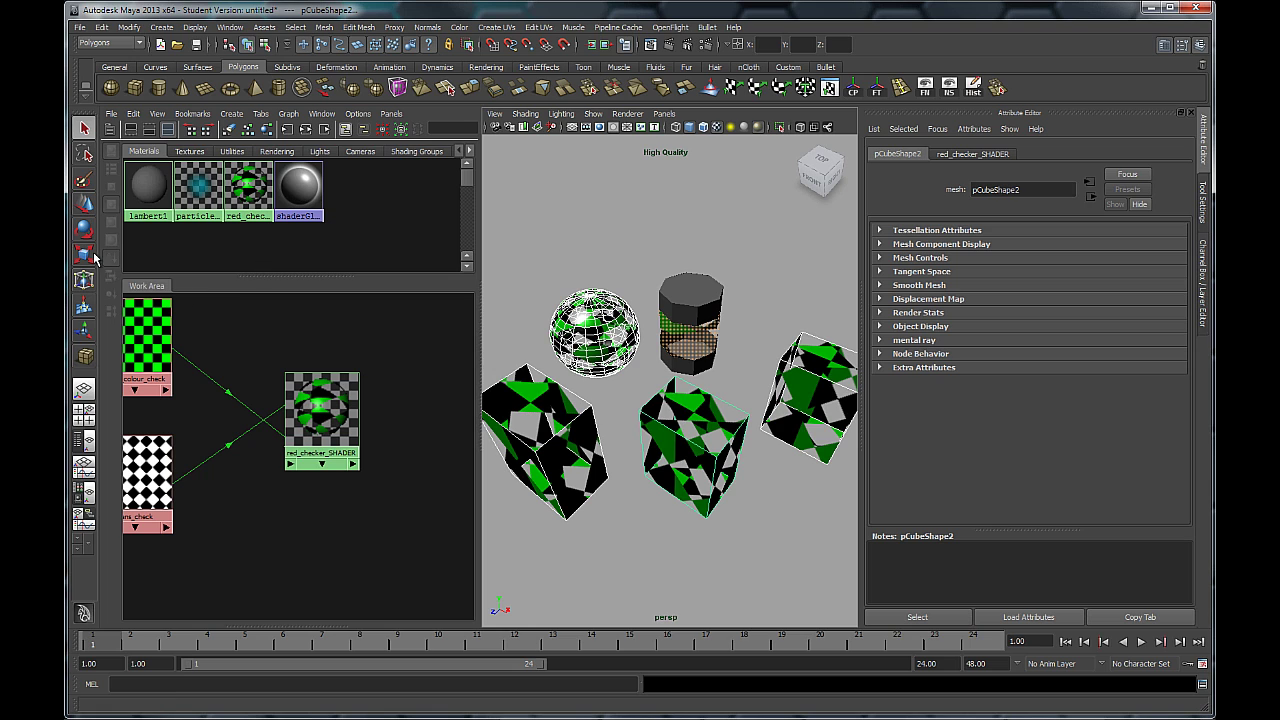
click(110, 130)
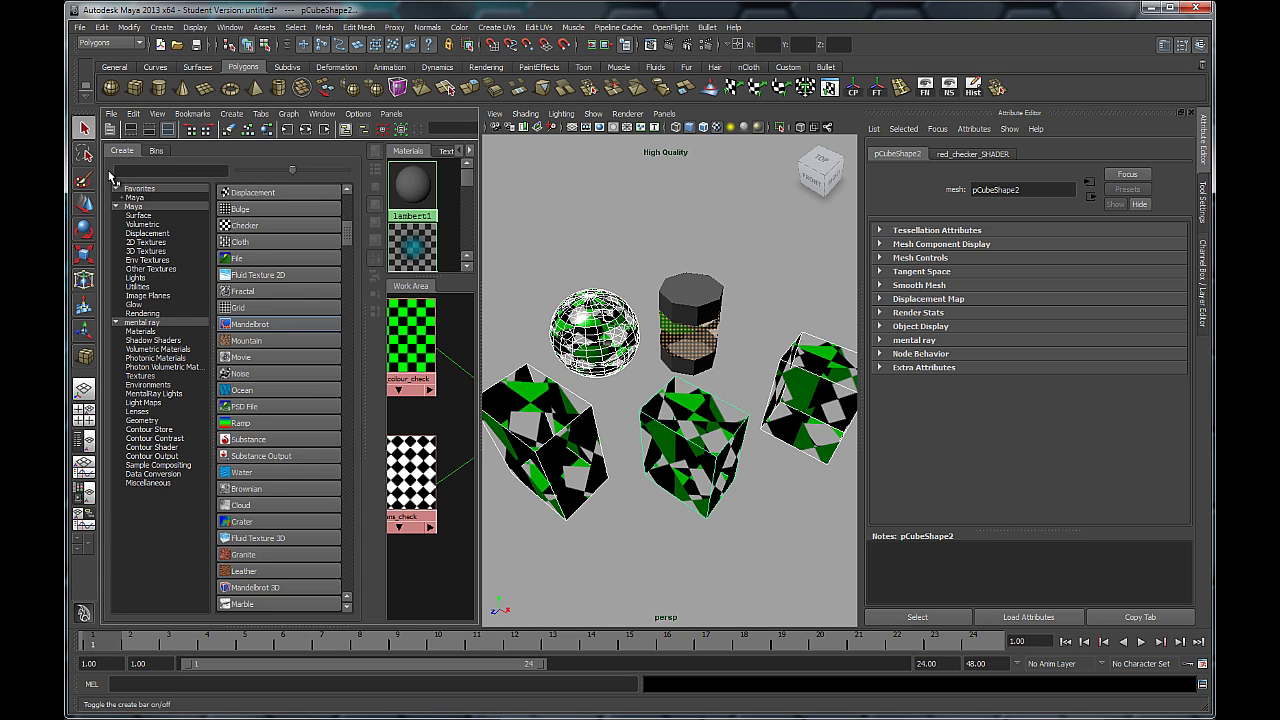
scroll(265, 455, up, 7)
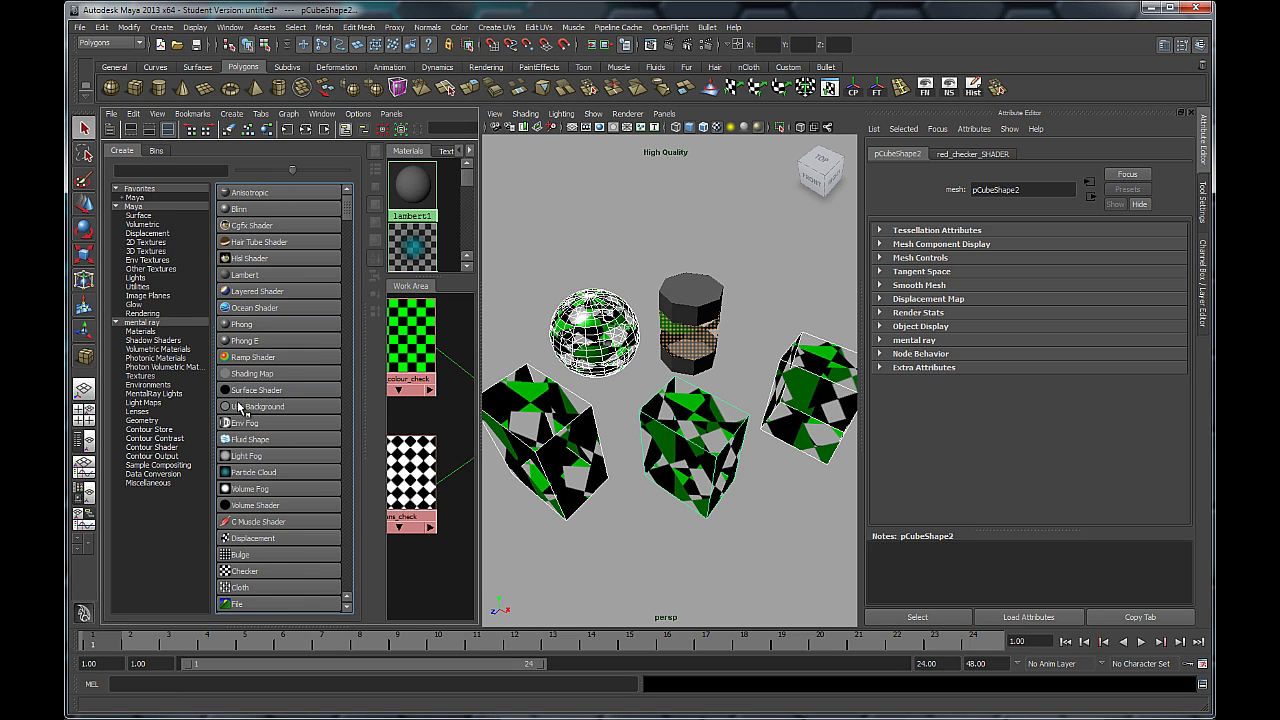
click(240, 208)
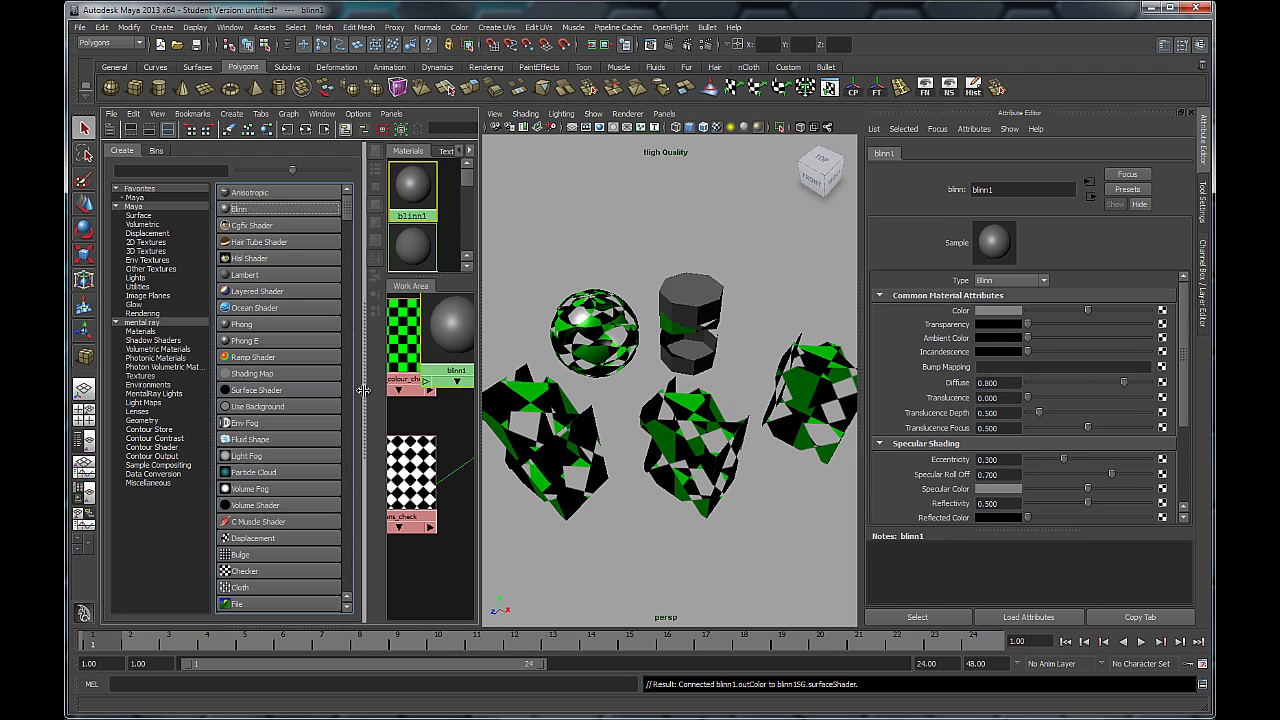
click(110, 129)
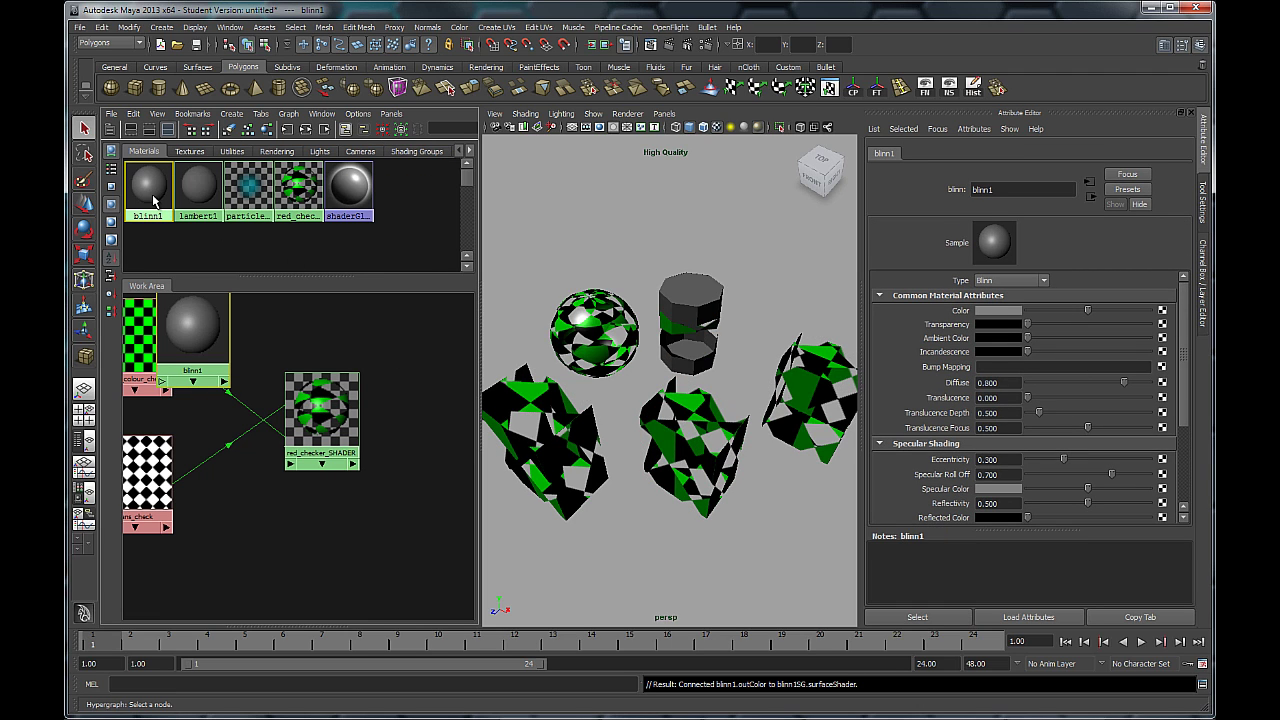
click(998, 311)
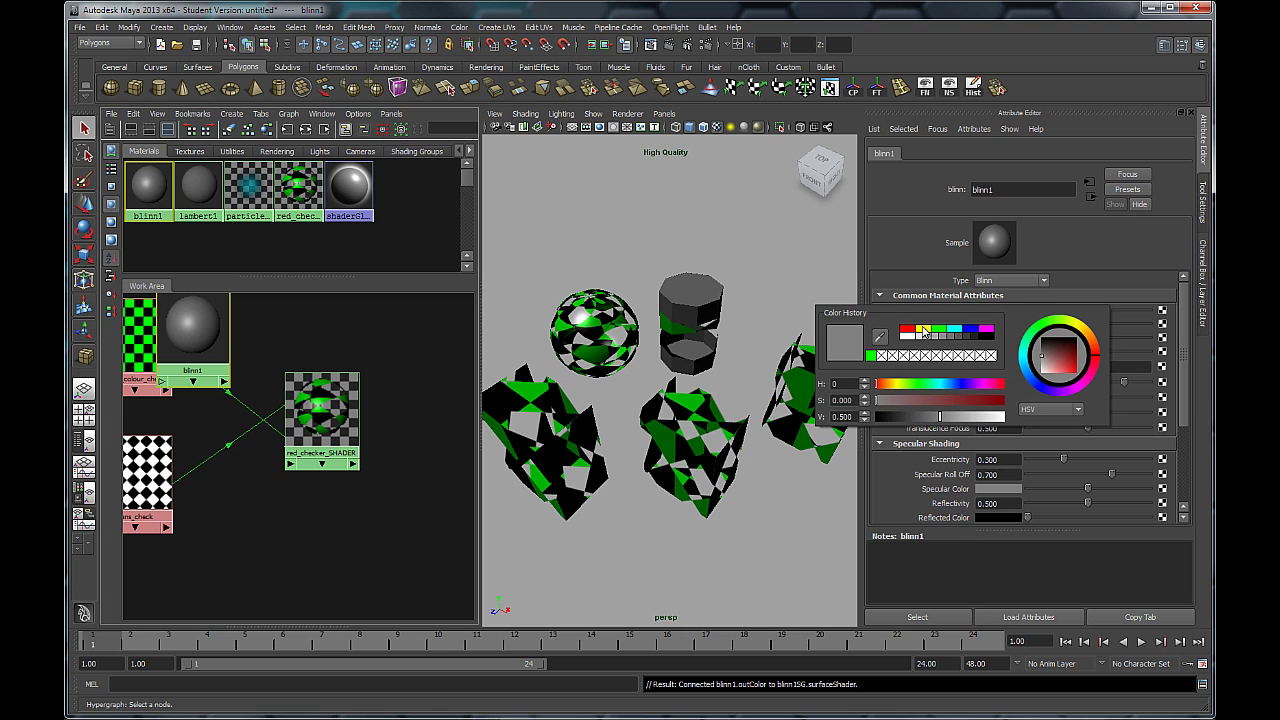
click(906, 329)
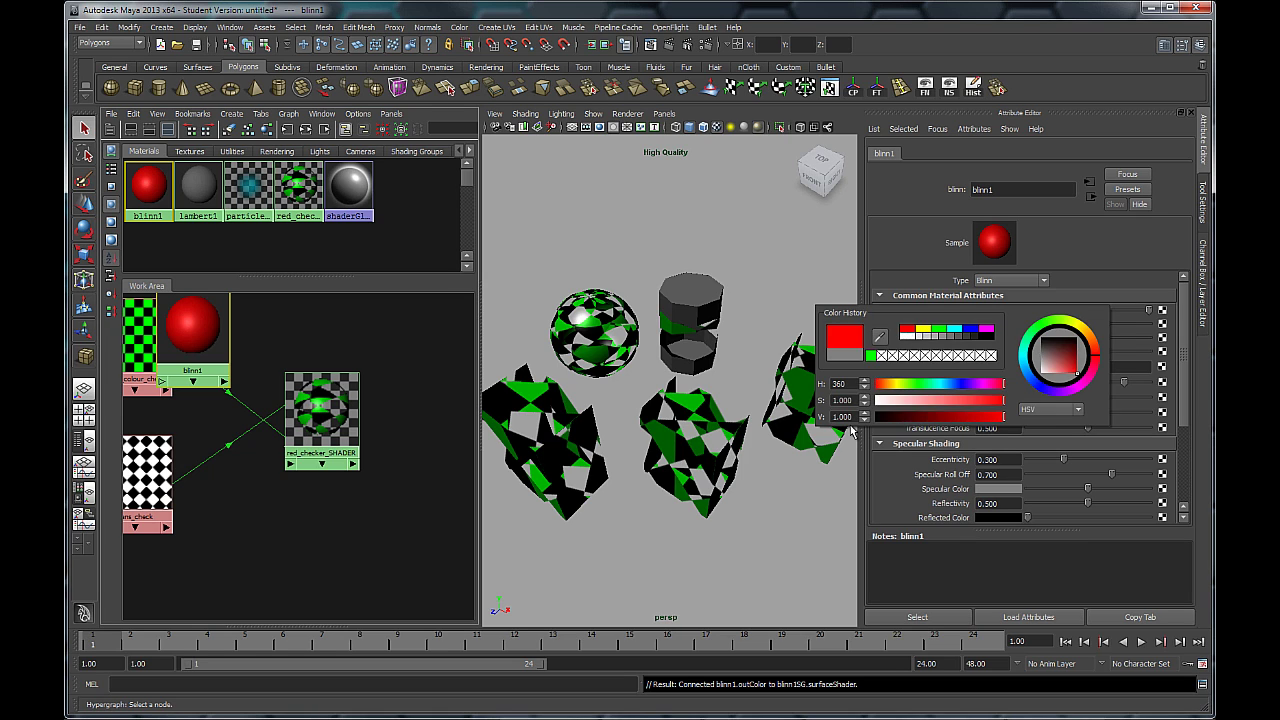
click(227, 248)
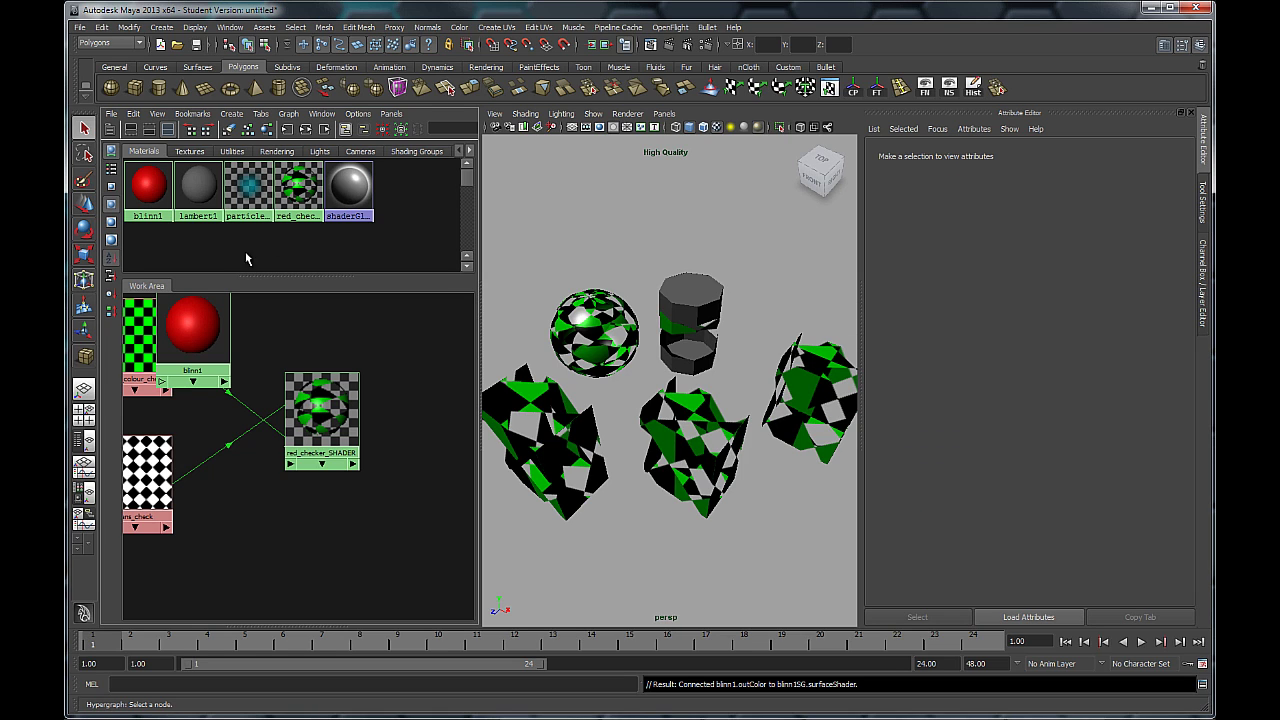
Step: Select all faces that use lambert1 and assign the red blinn1 material to them, then clear the selection
click(197, 212)
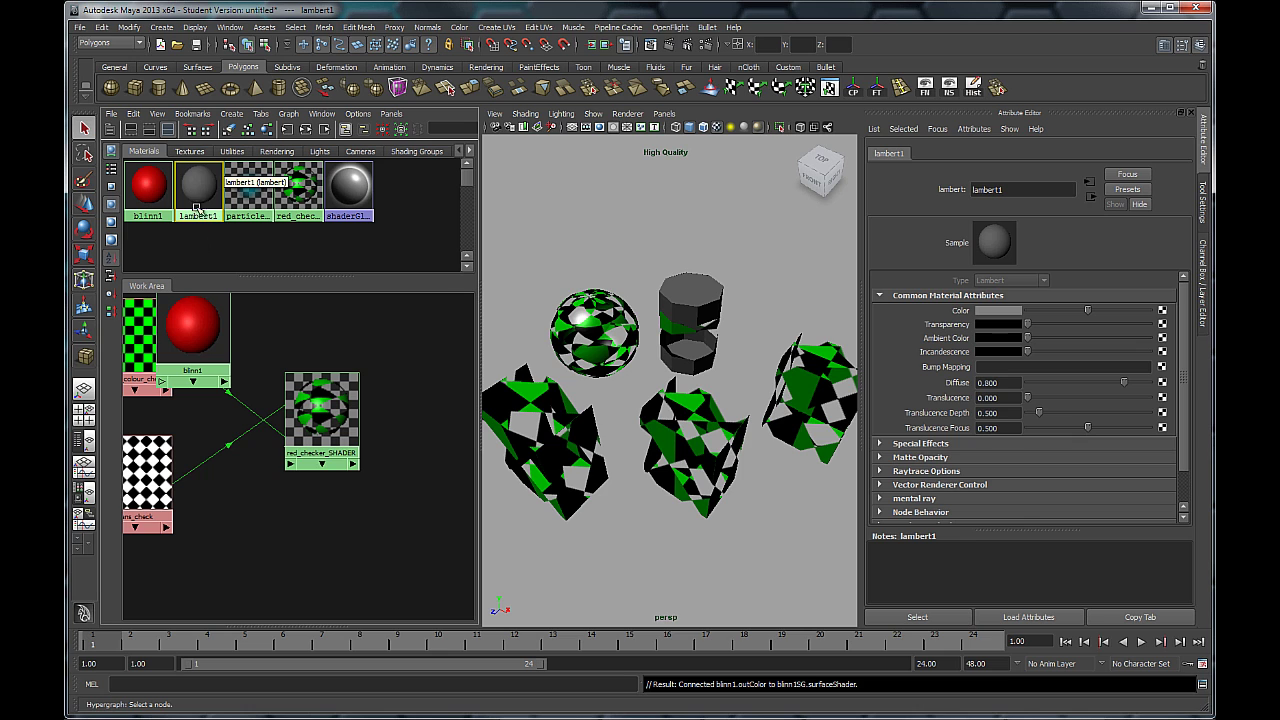
right_click(202, 191)
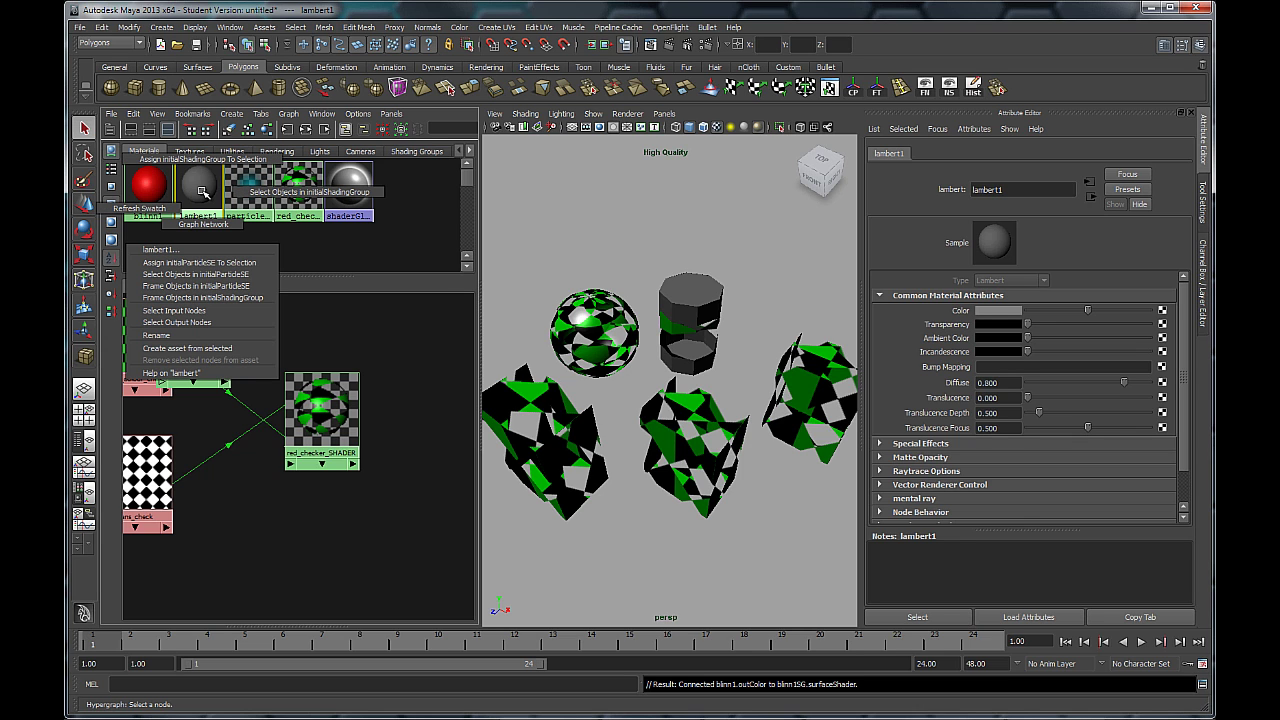
click(300, 191)
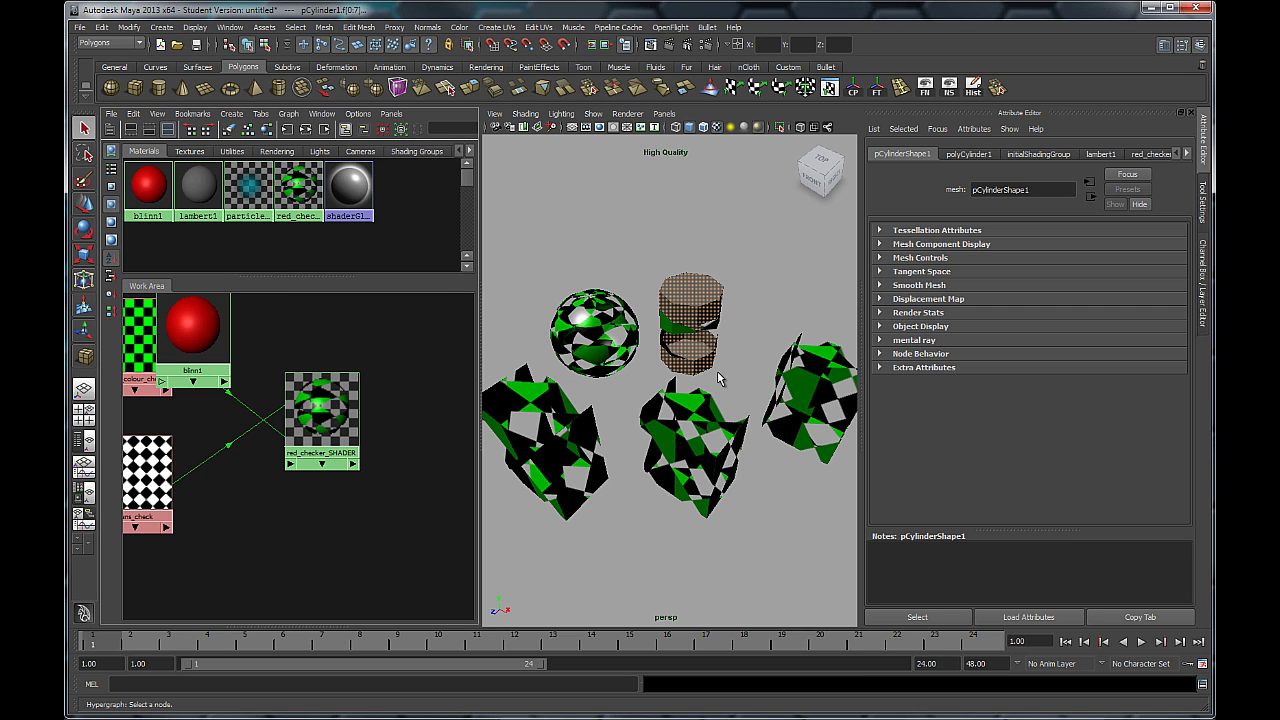
alt+drag(698, 340, 720, 378)
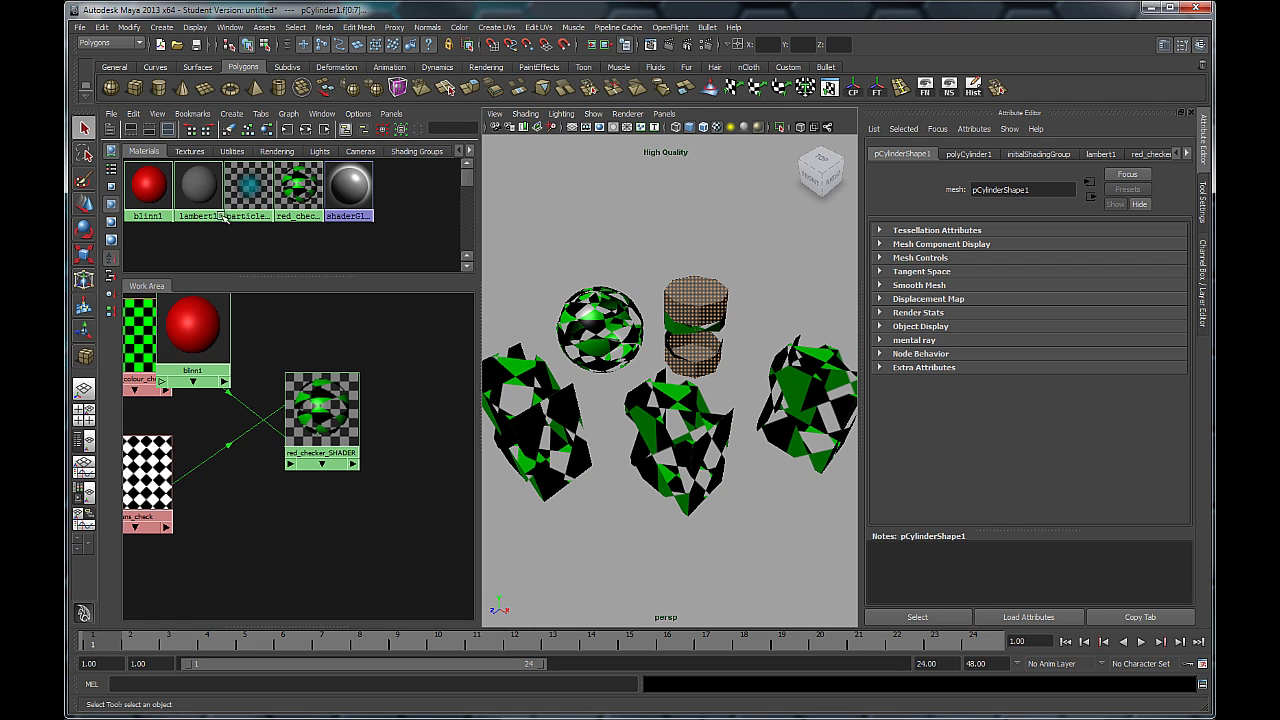
right_click(145, 186)
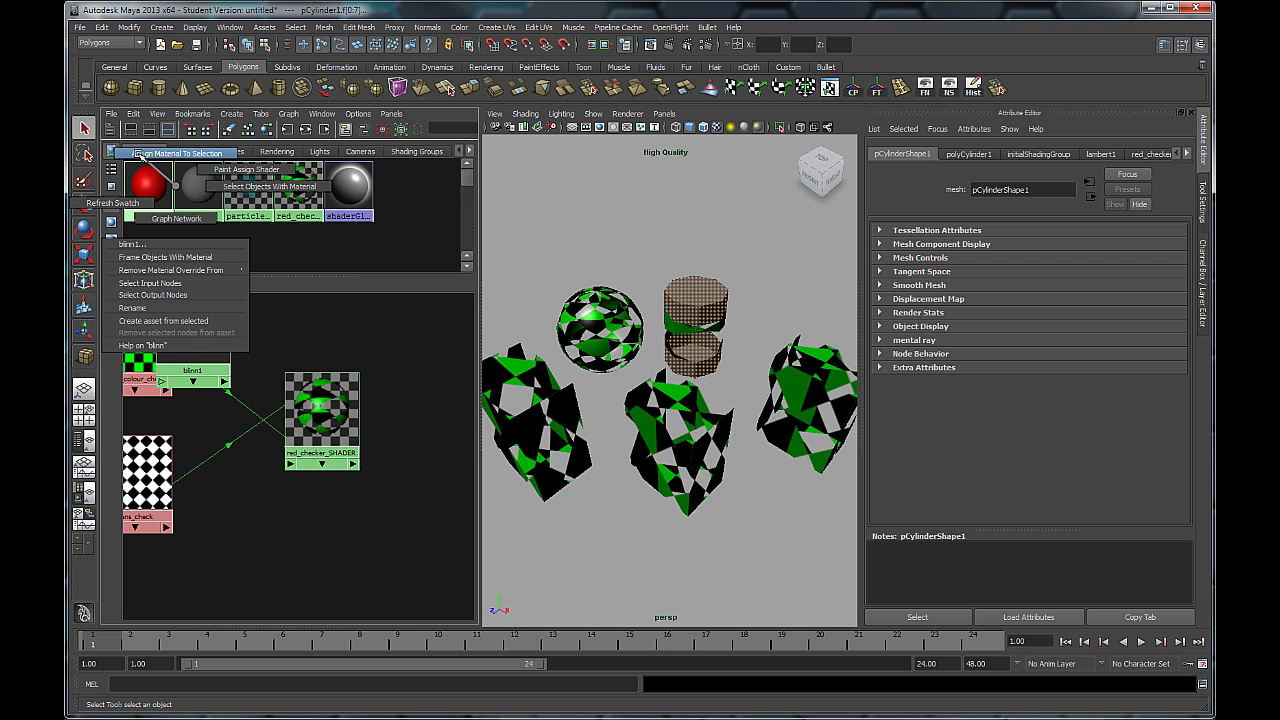
click(160, 153)
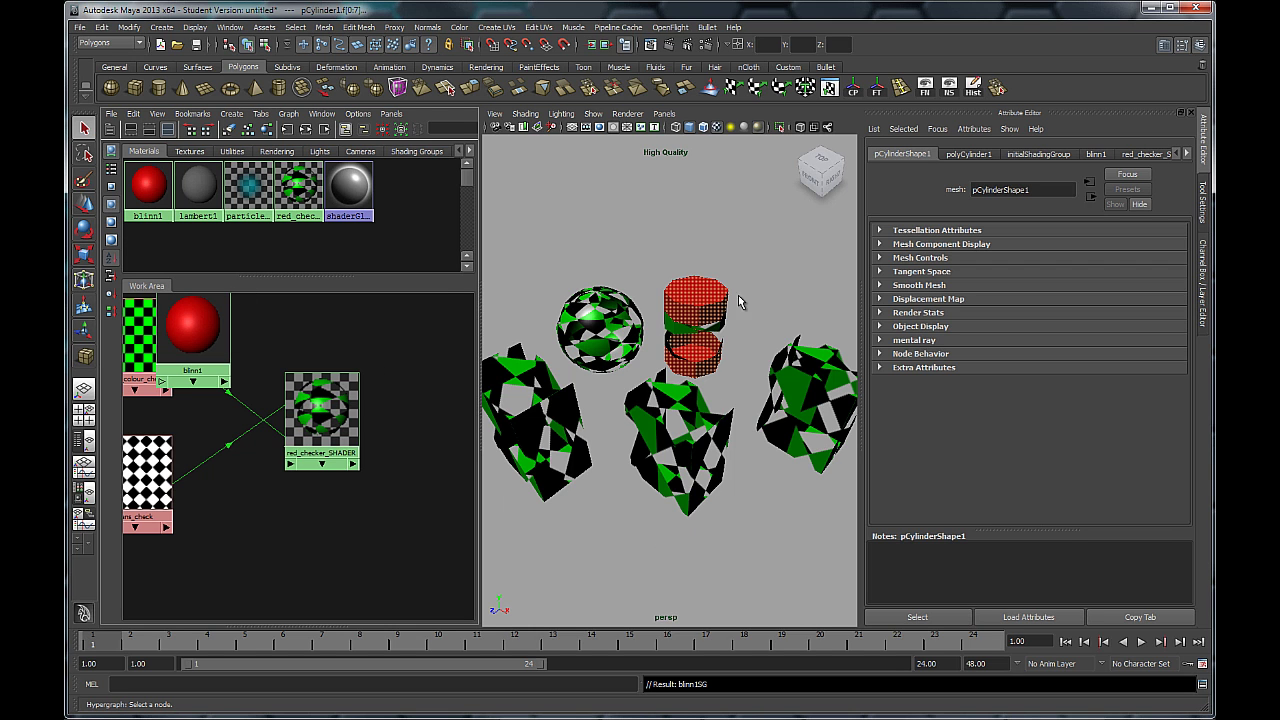
click(750, 442)
Step: Tidy the Hypershade work area by placing blinn1 beside trans_check and red_checker_SHADER beside green_colour_check
alt+drag(723, 506, 720, 421)
alt+right_drag(397, 531, 274, 455)
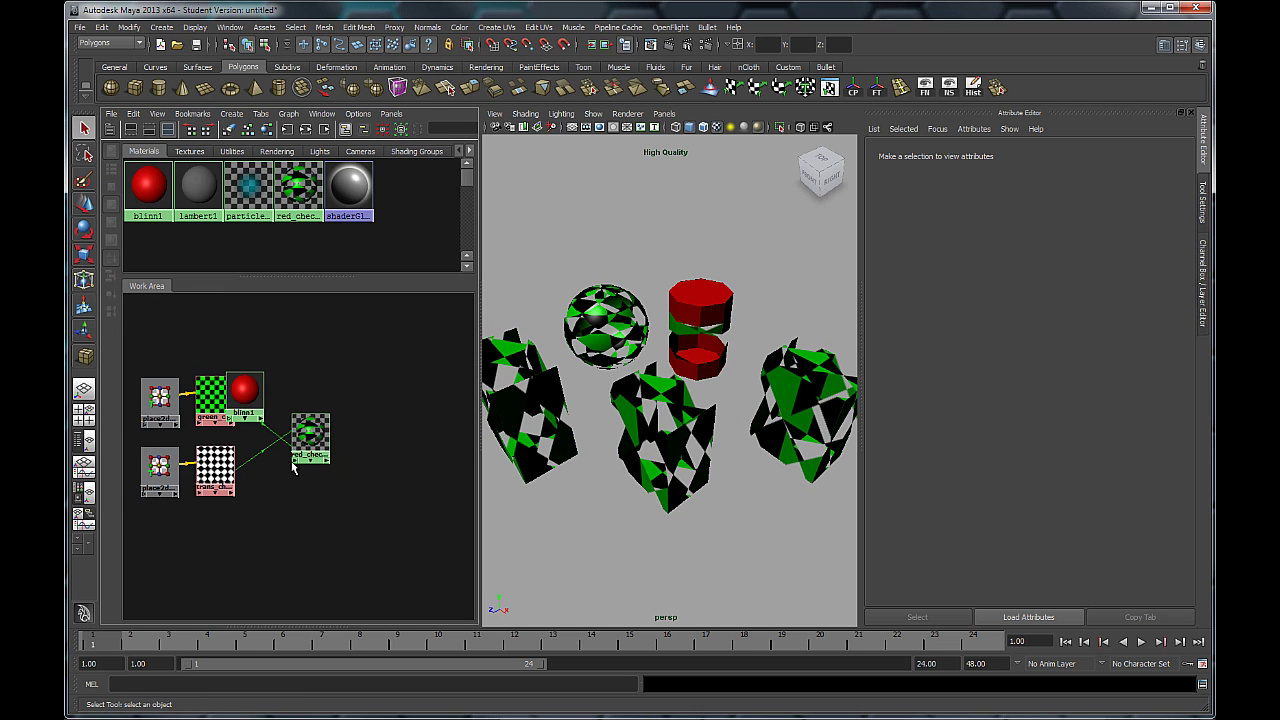
alt+middle_drag(293, 467, 357, 449)
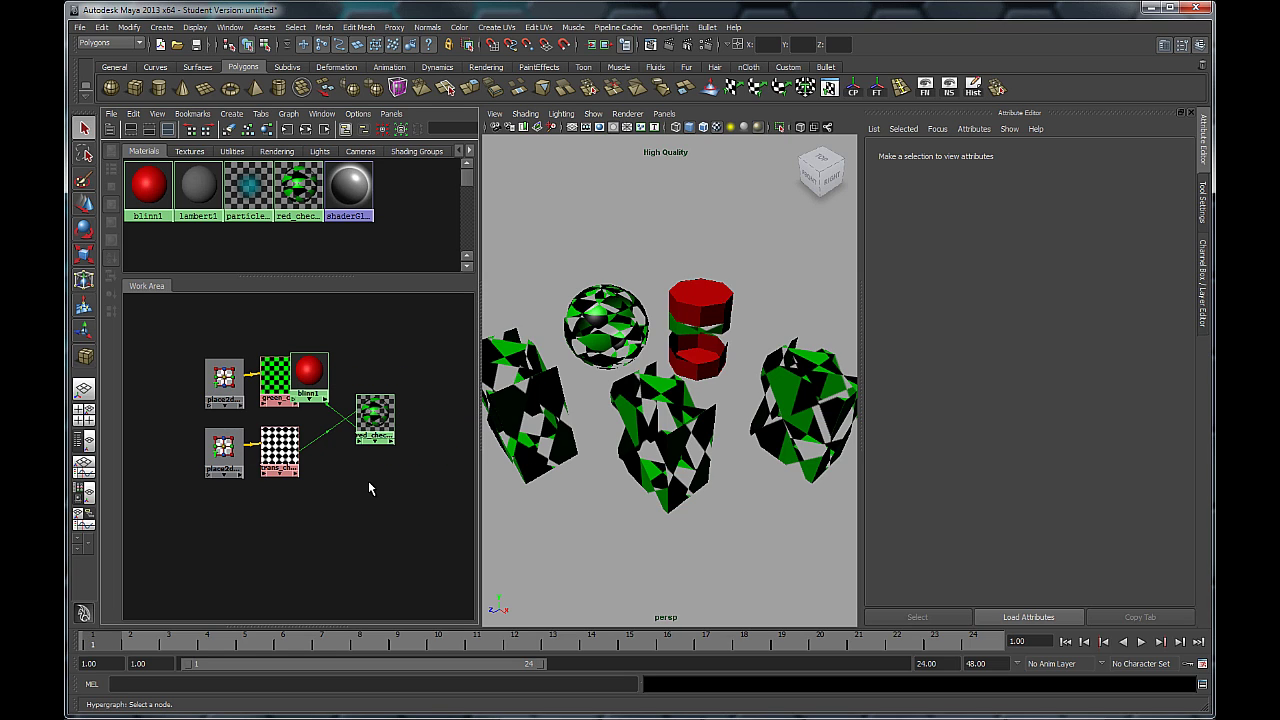
drag(289, 277, 283, 375)
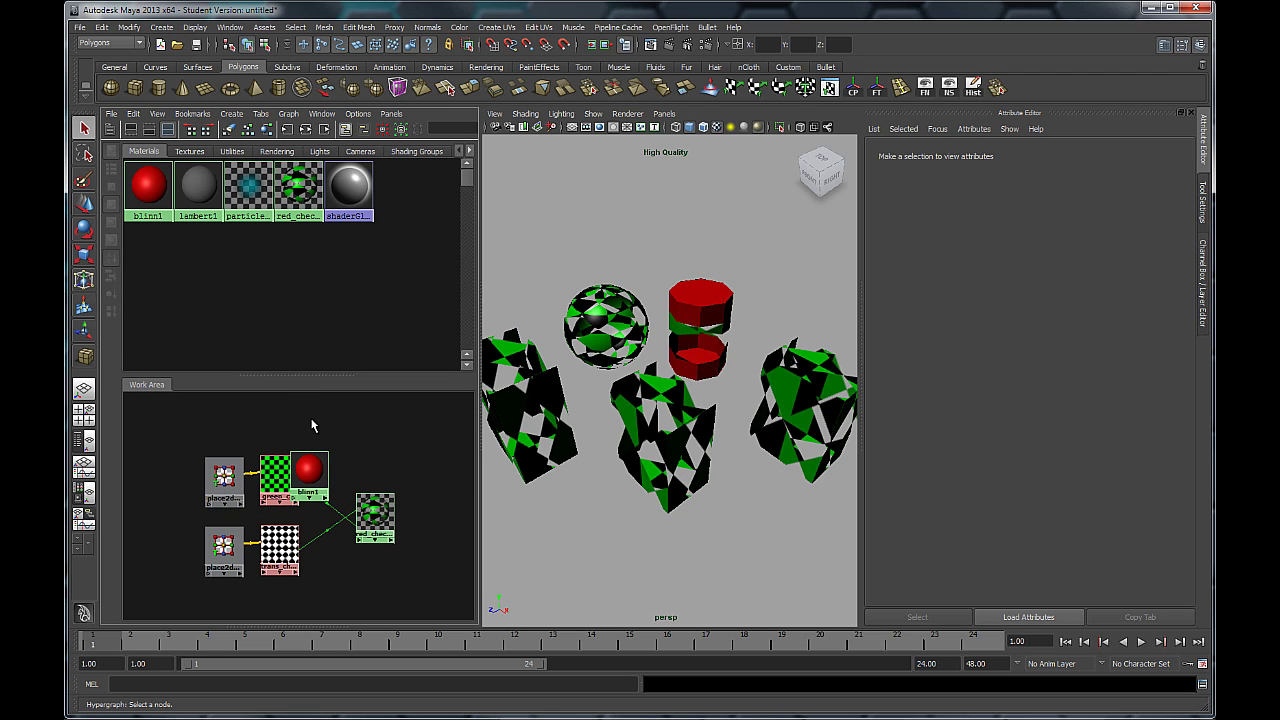
key(a)
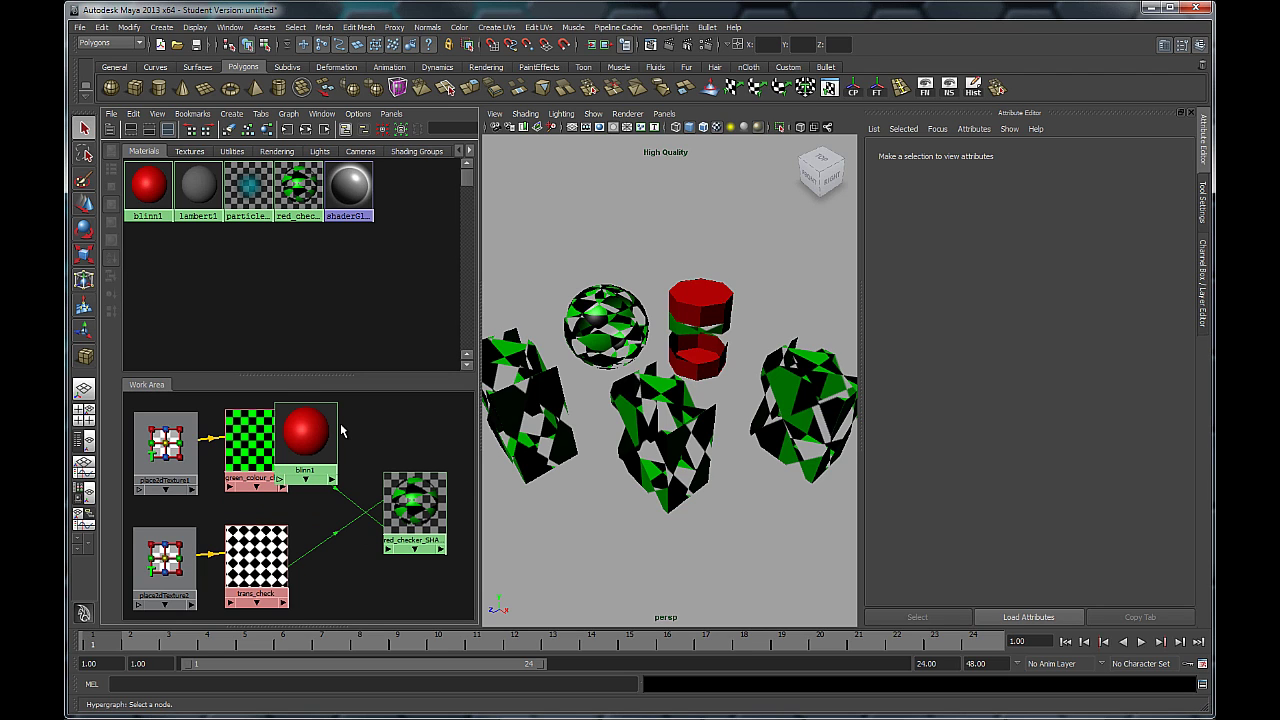
drag(326, 441, 359, 567)
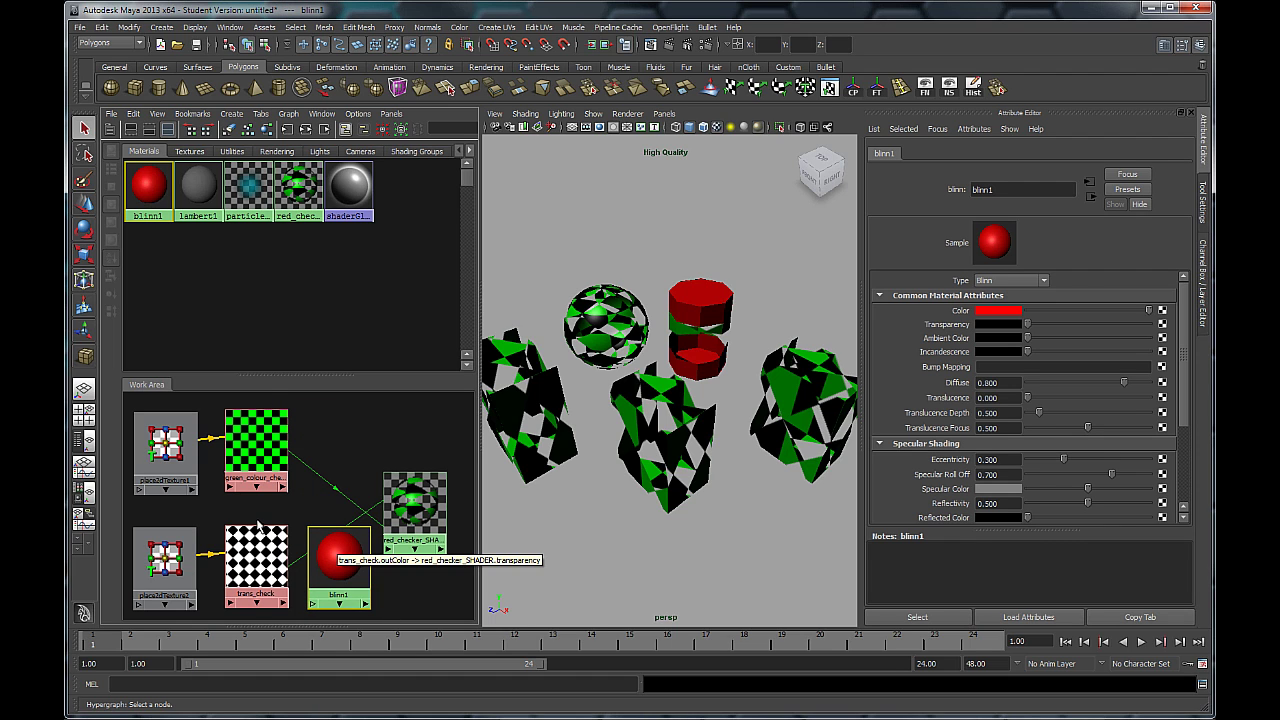
click(214, 508)
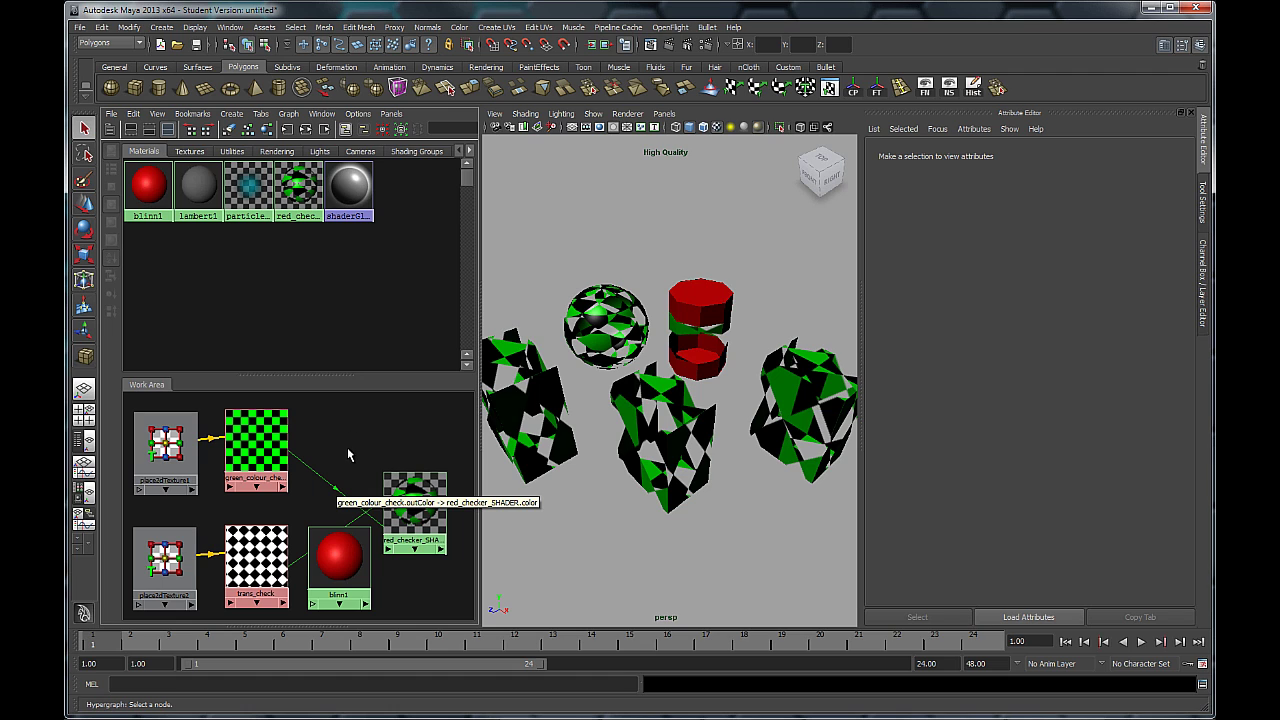
drag(400, 510, 340, 451)
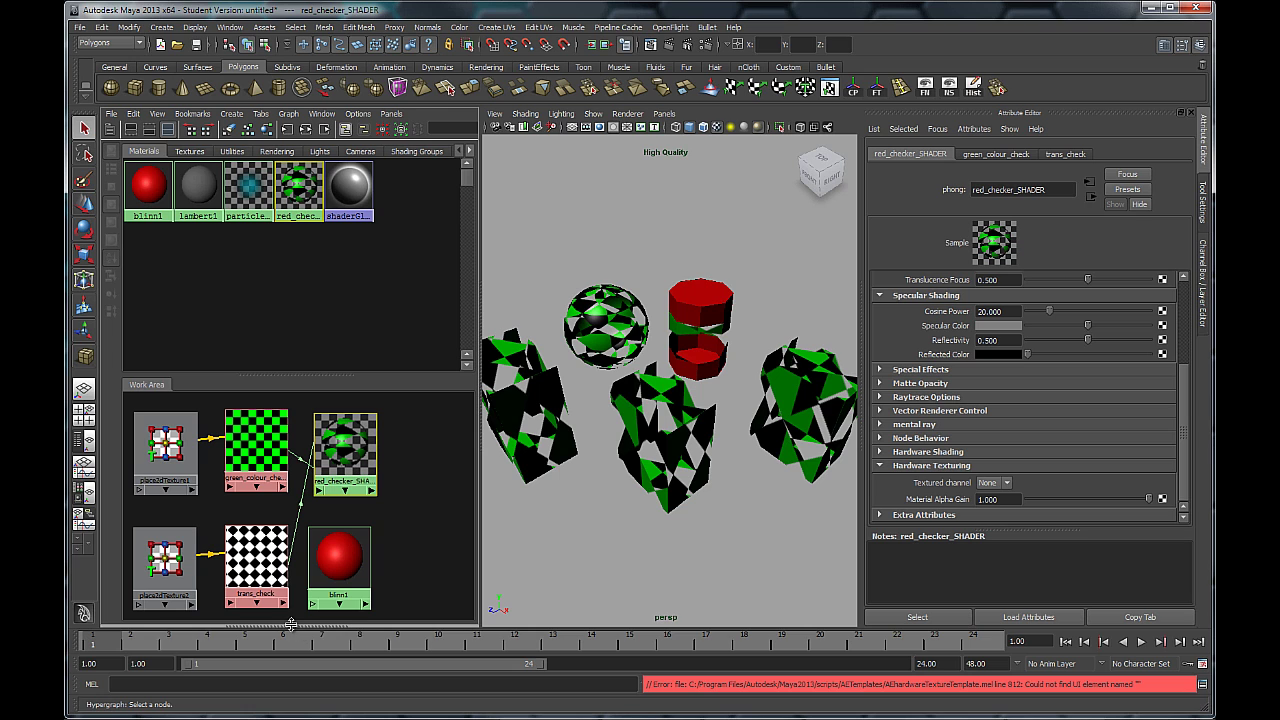
Step: Reveal the Node Editor below the Hypershade and rearrange its overlapping nodes into an orderly graph layout
drag(290, 625, 293, 355)
scroll(302, 468, down, 3)
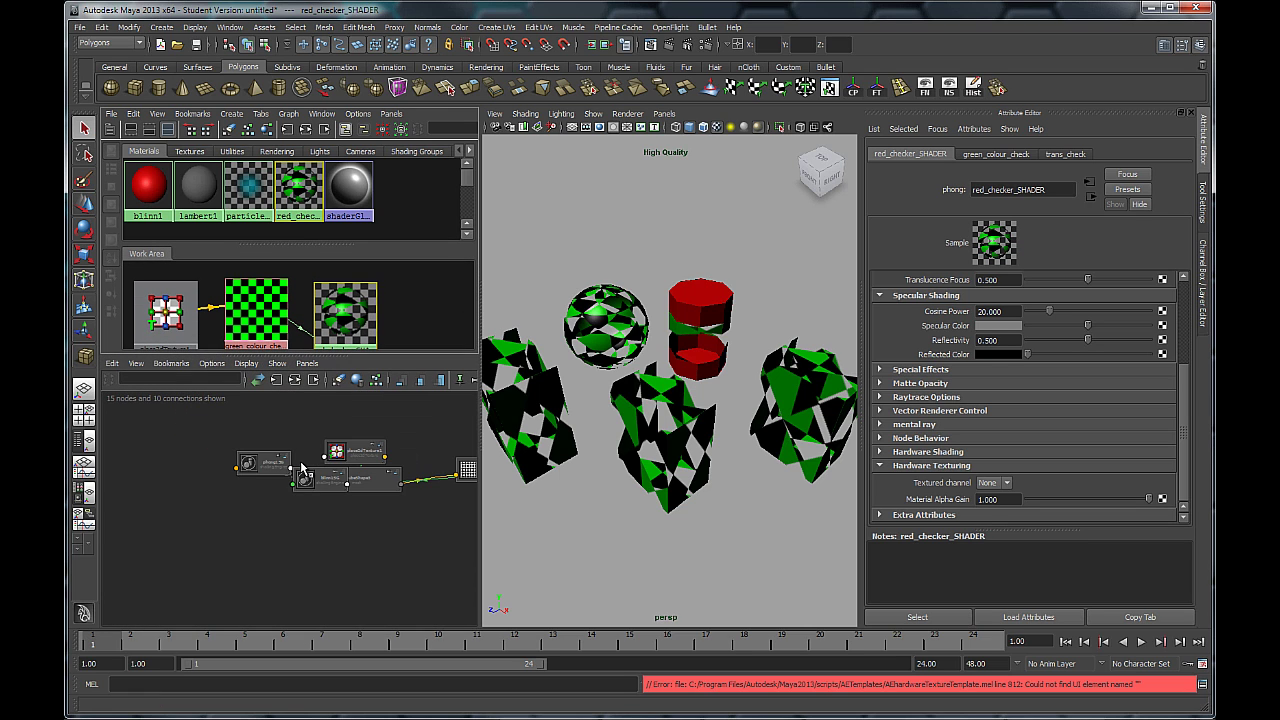
key(a)
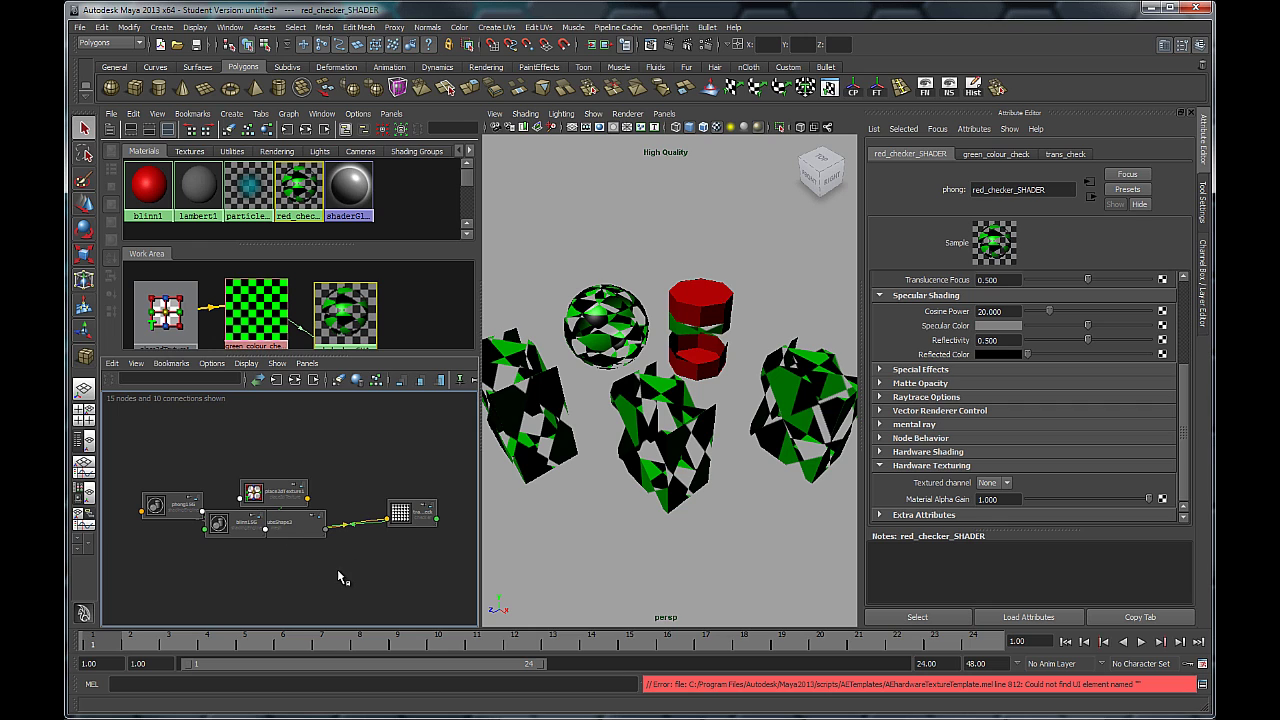
drag(297, 535, 211, 577)
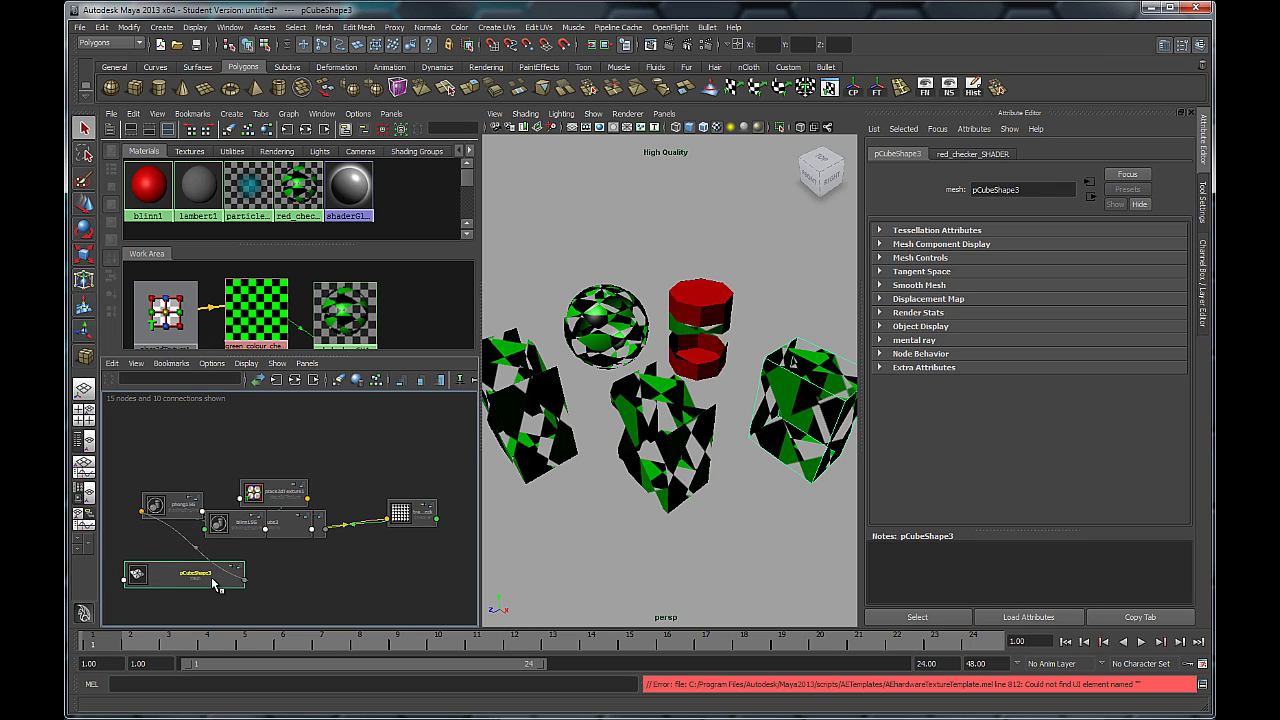
drag(245, 528, 304, 585)
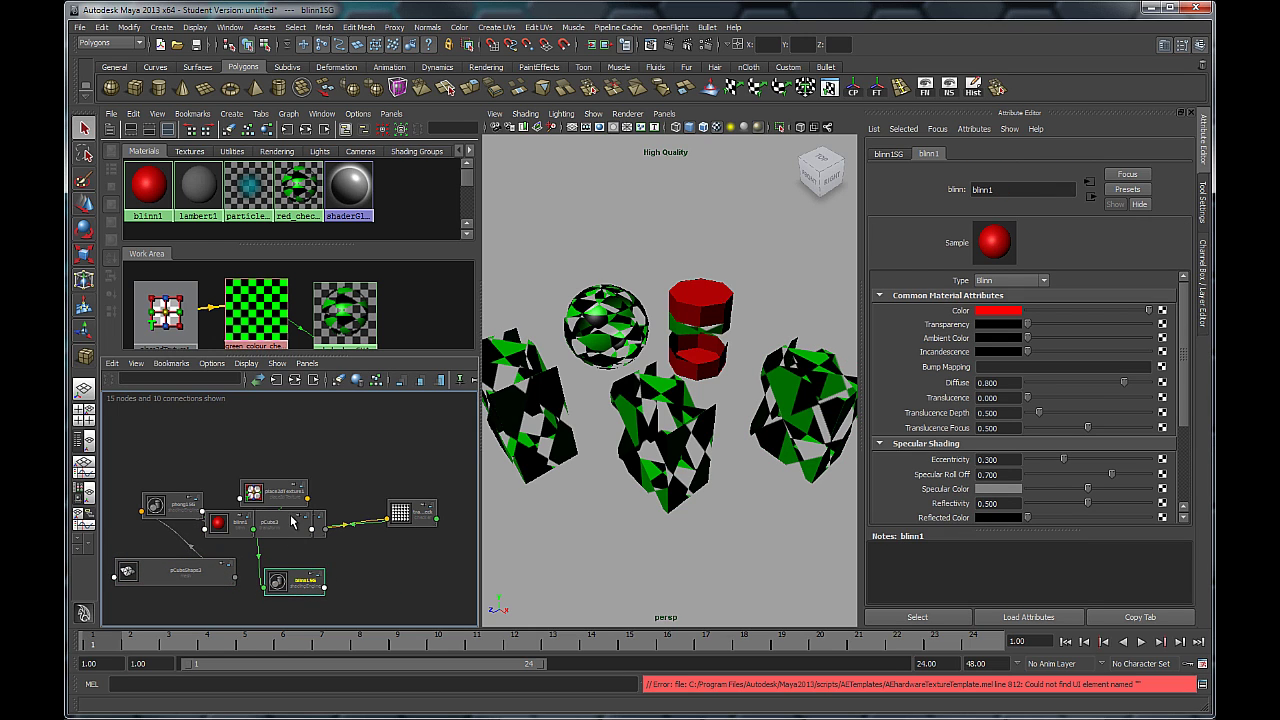
click(305, 441)
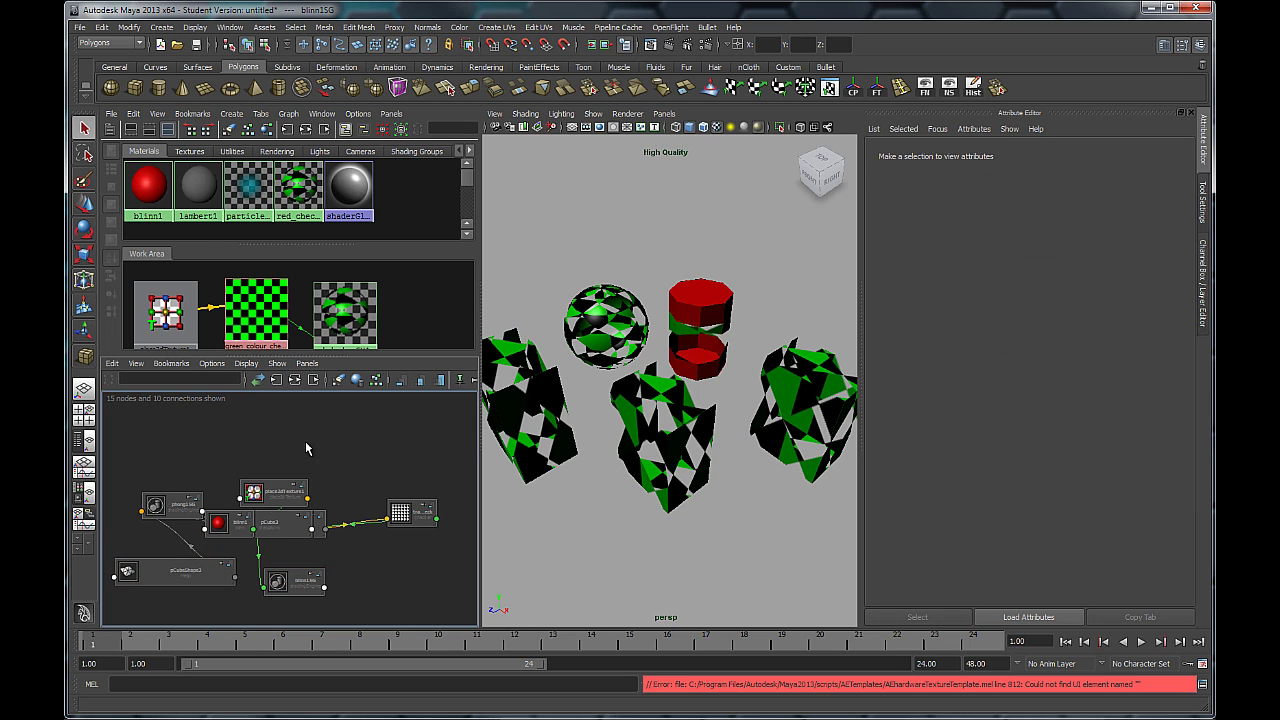
click(376, 380)
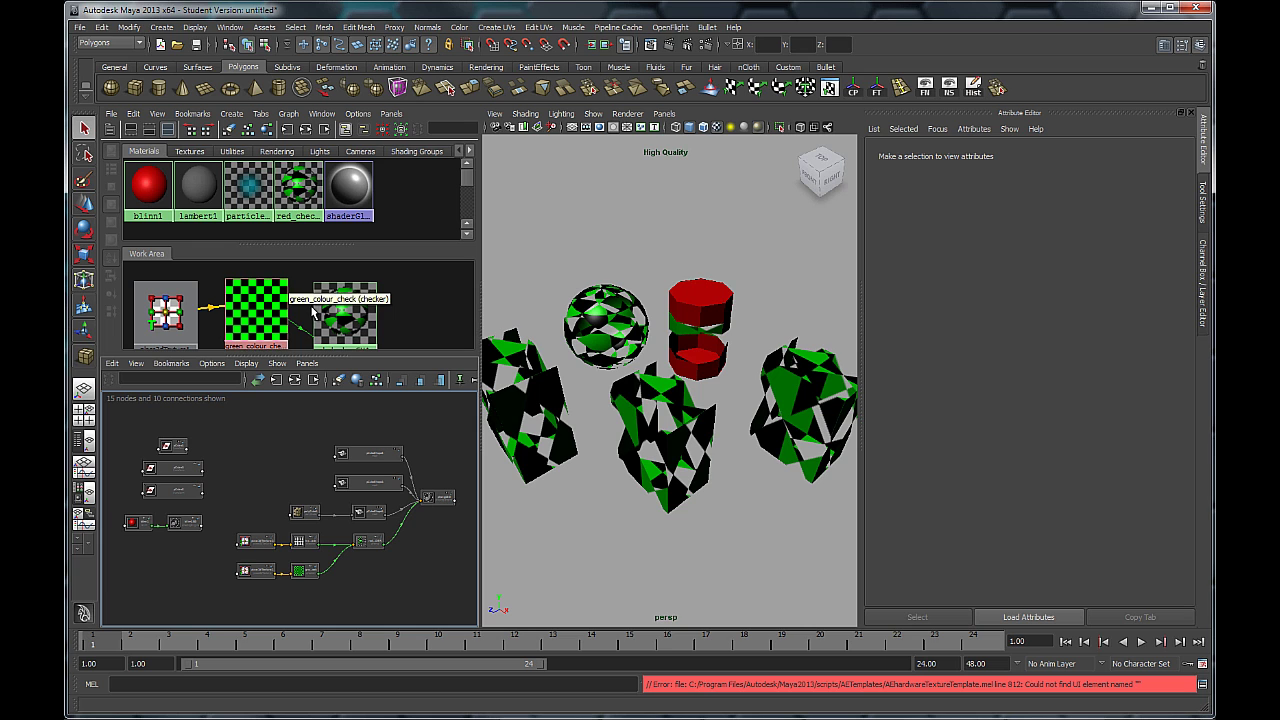
Step: Maximize the Node Editor, expand the red_checker_SHADER node to its full attribute list and examine its connections against the material's attributes
alt+middle_drag(346, 547, 341, 465)
alt+right_drag(341, 465, 384, 520)
alt+middle_drag(383, 527, 328, 428)
key(space)
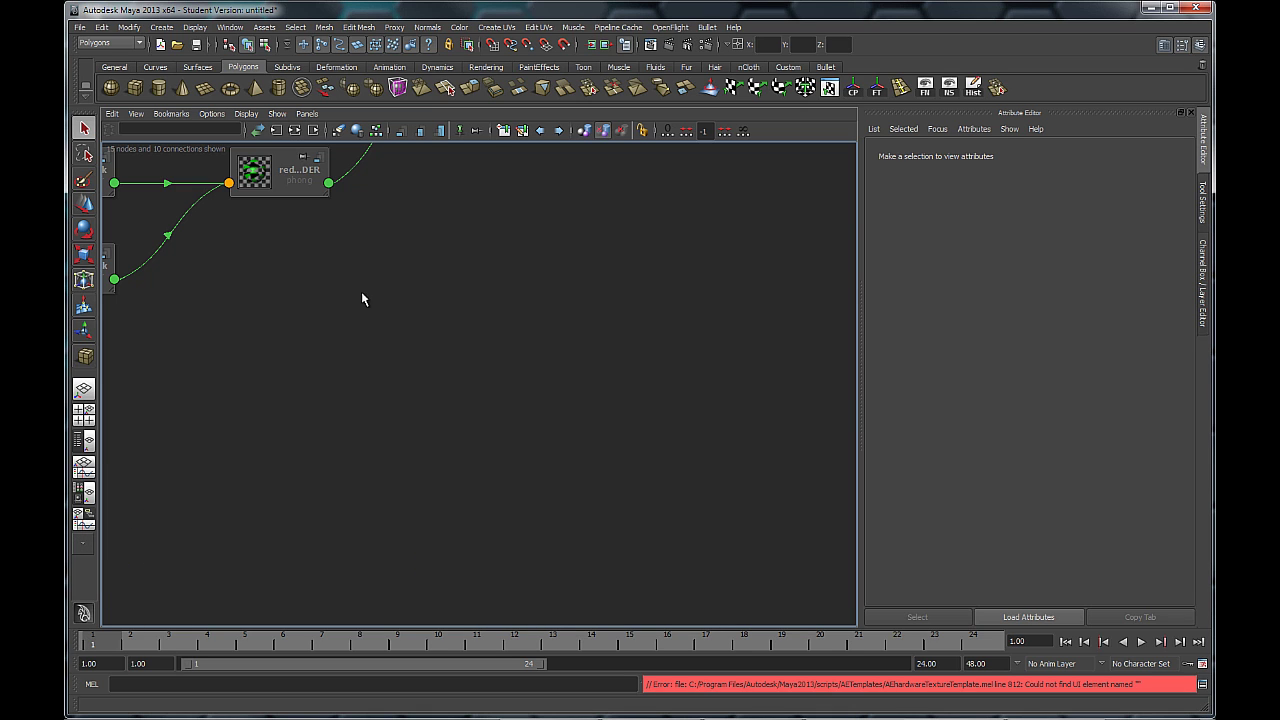
alt+middle_drag(547, 371, 754, 491)
click(560, 366)
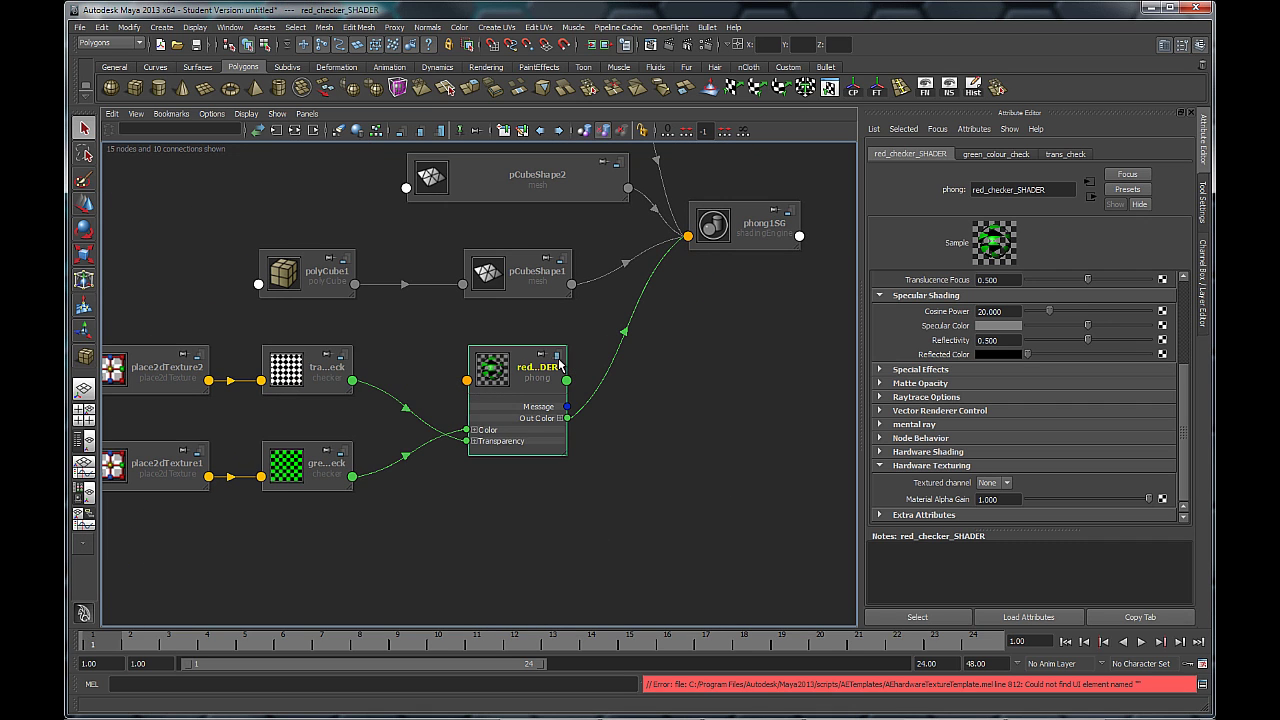
click(559, 359)
alt+middle_drag(660, 508, 645, 421)
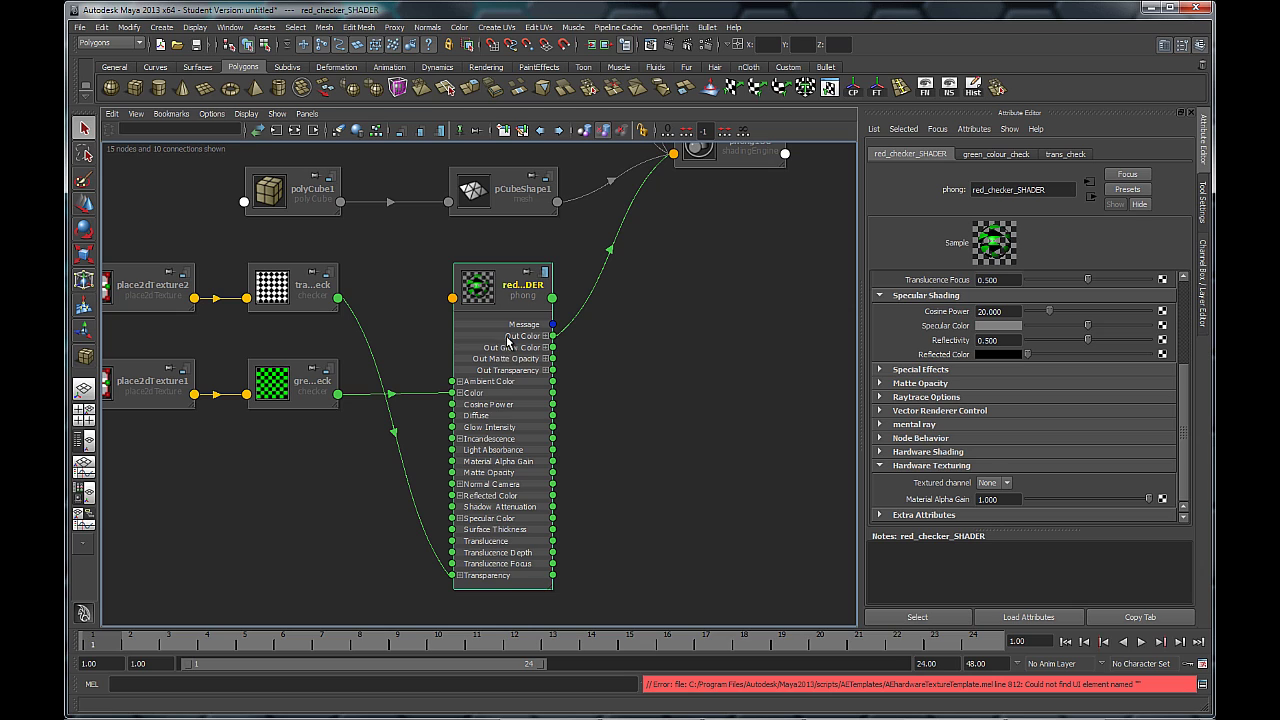
scroll(1030, 366, up, 5)
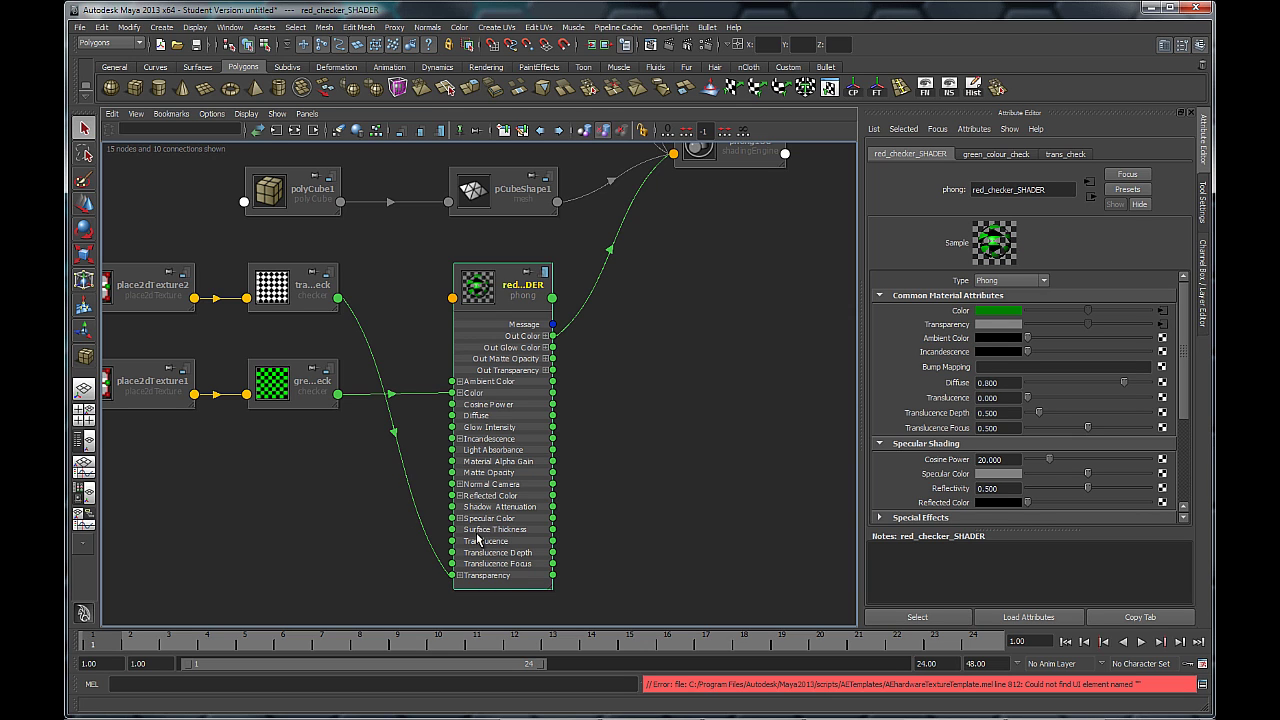
scroll(470, 425, down, 2)
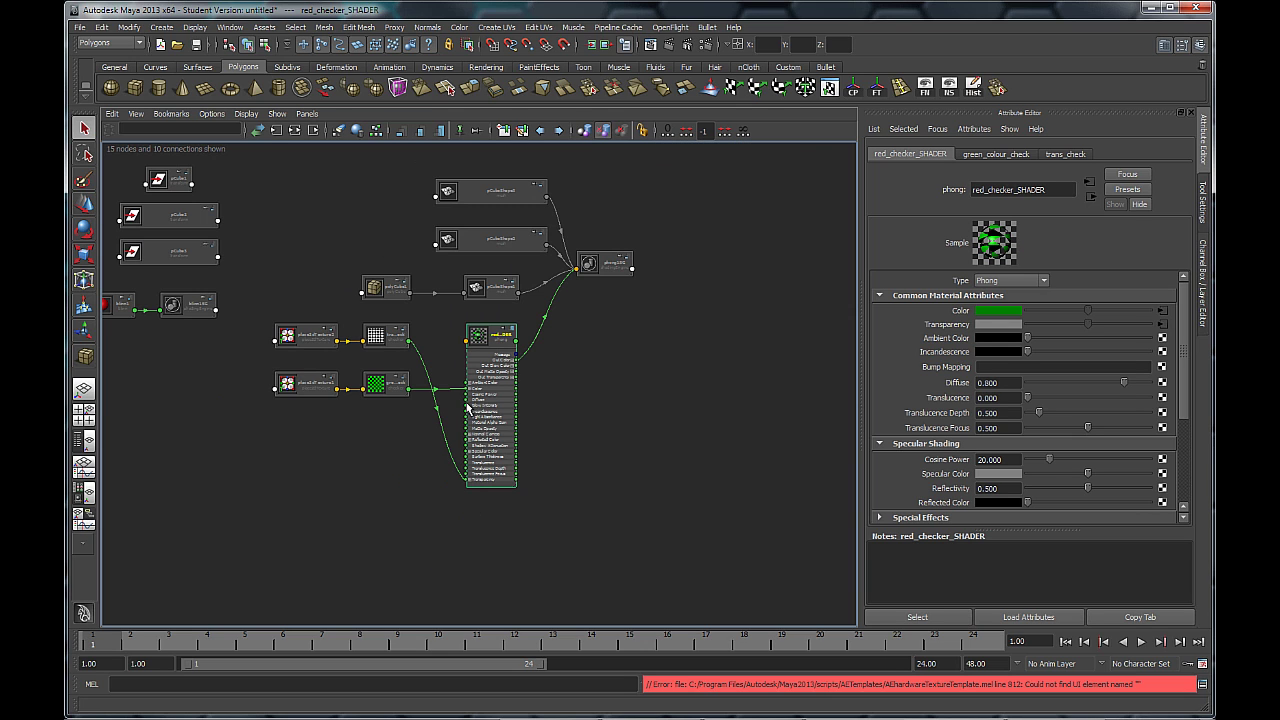
alt+middle_drag(458, 378, 482, 440)
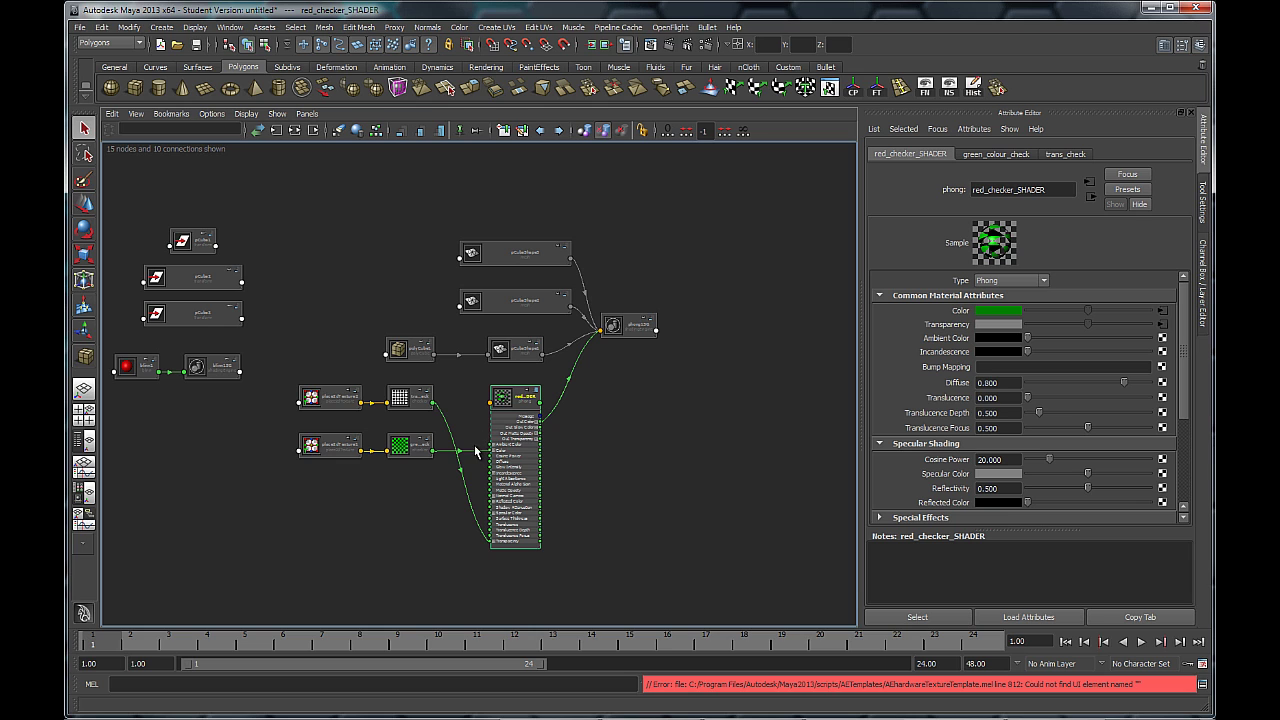
Step: Restore the multi-panel layout, collapse the Node Editor and give the Hypershade its full height with the shader network in view
key(space)
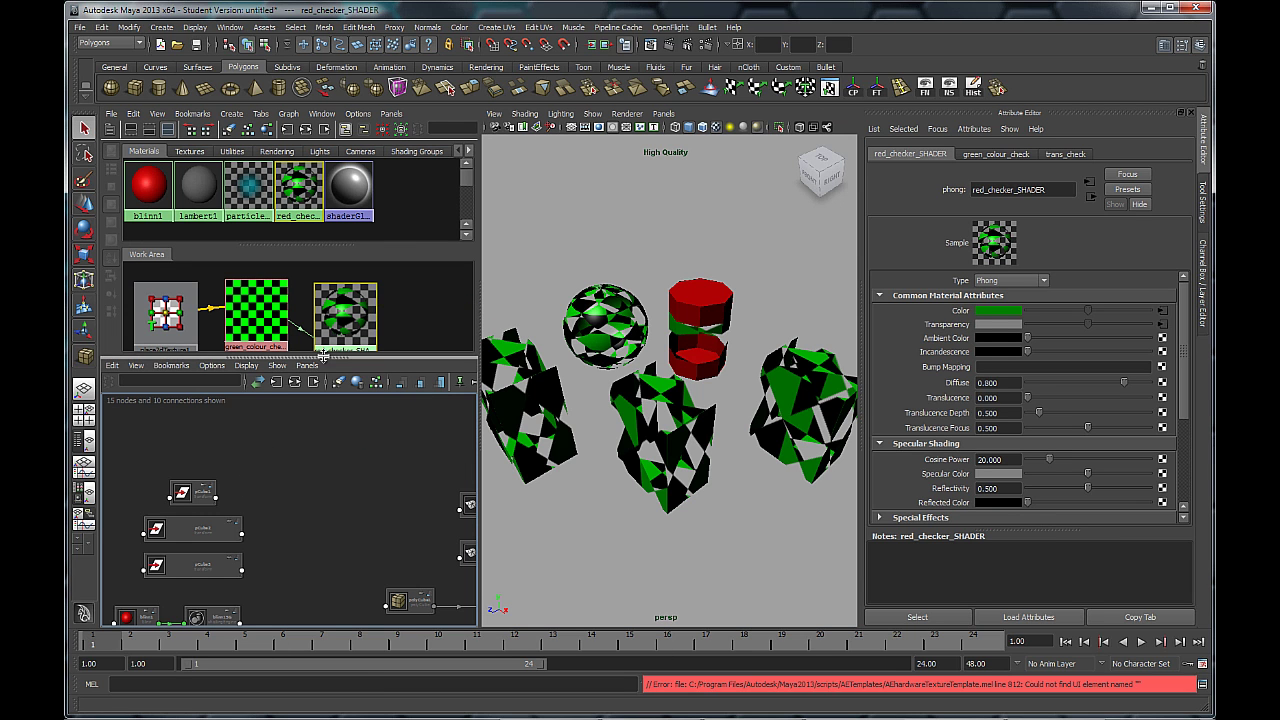
drag(321, 358, 327, 625)
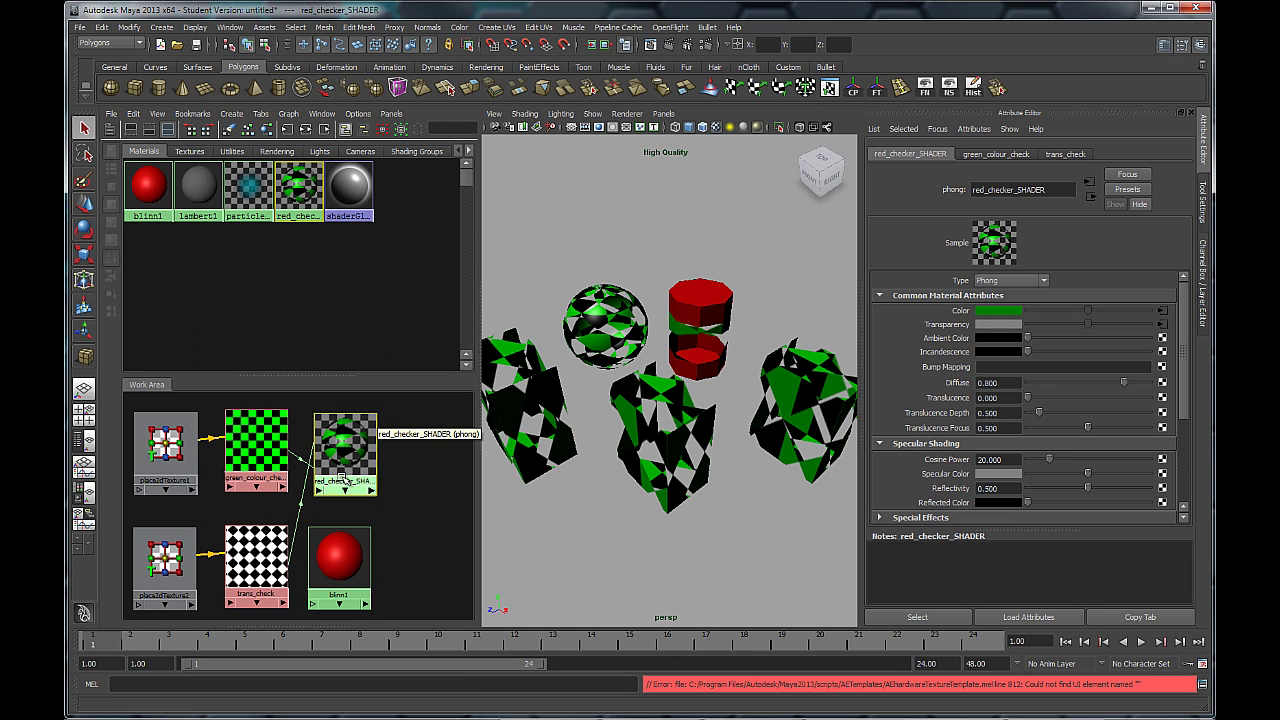
scroll(399, 510, down, 3)
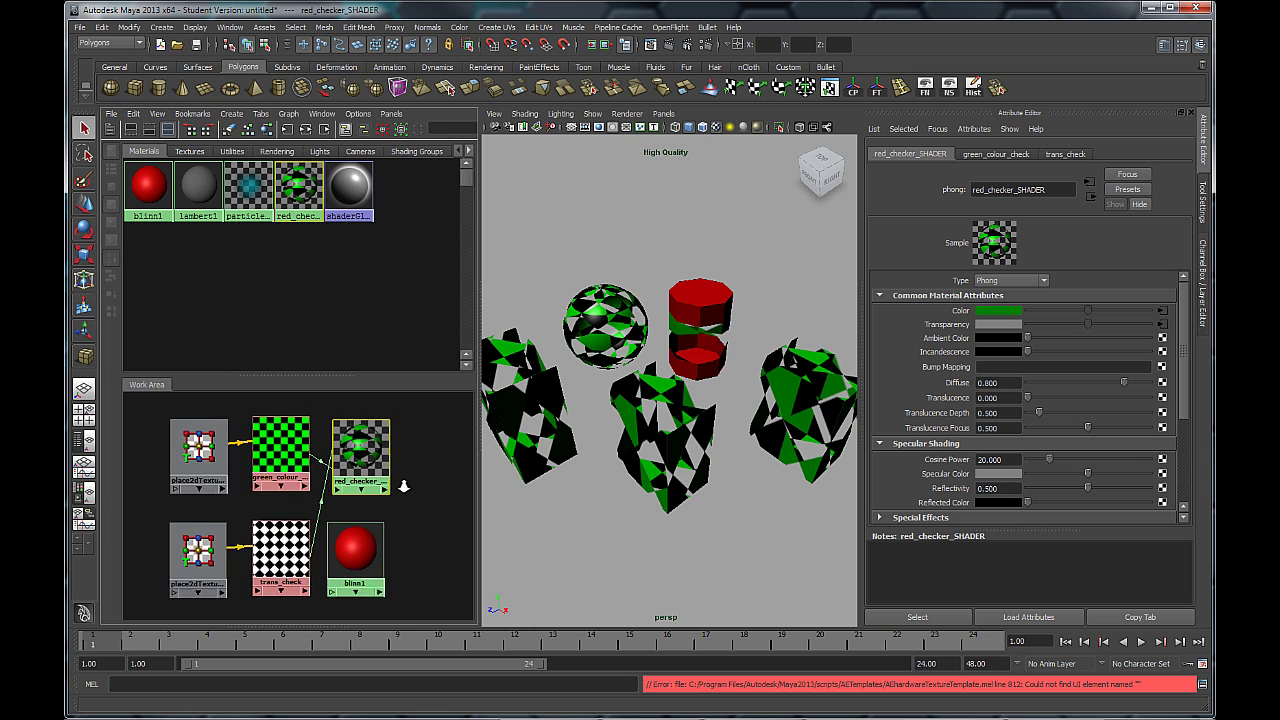
alt+middle_drag(405, 487, 399, 479)
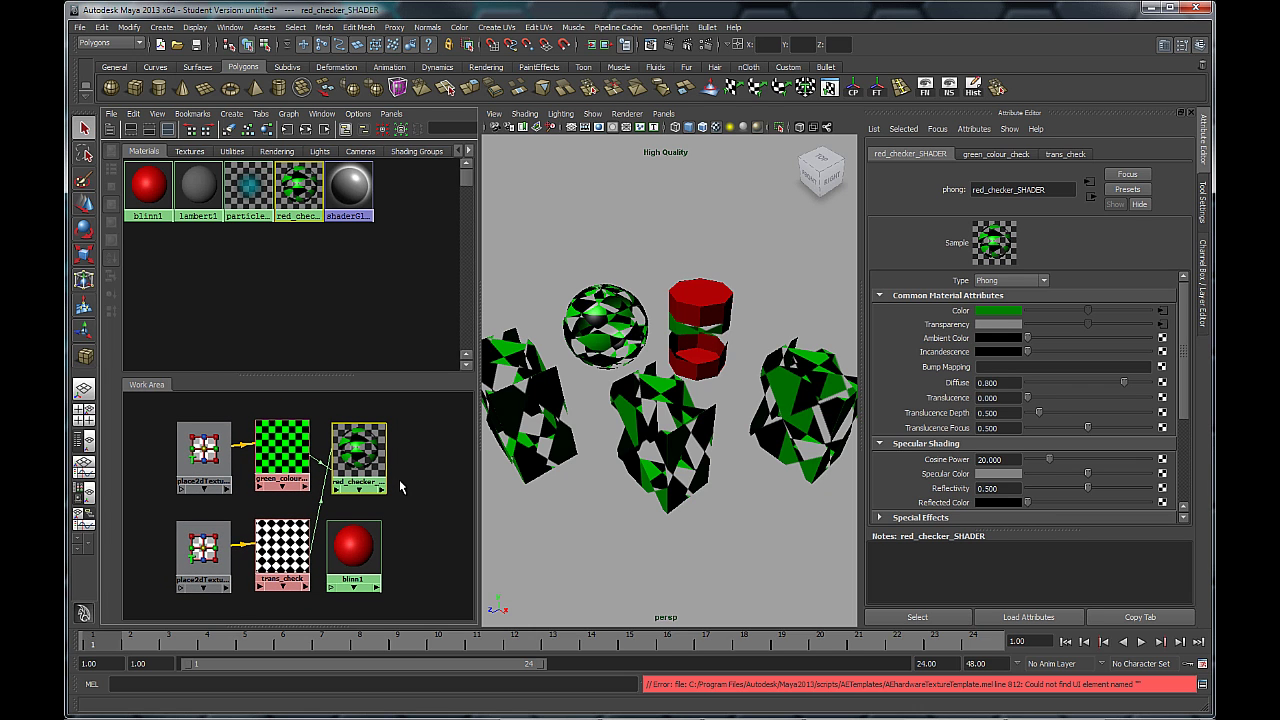